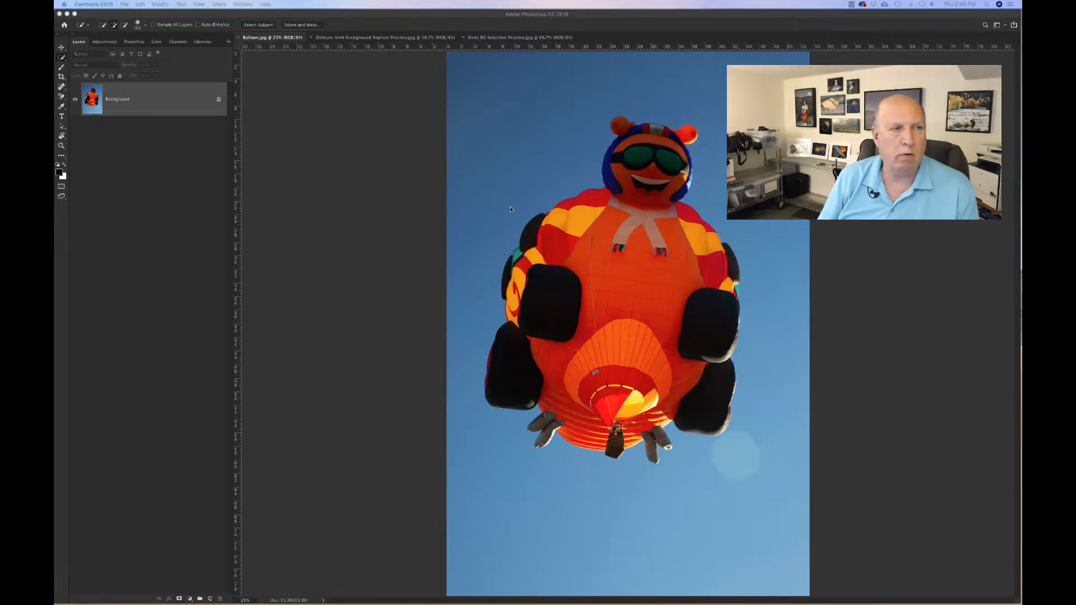
# Step: Undock the tools panel and float it beside the balloon image
pyautogui.click(63, 38)
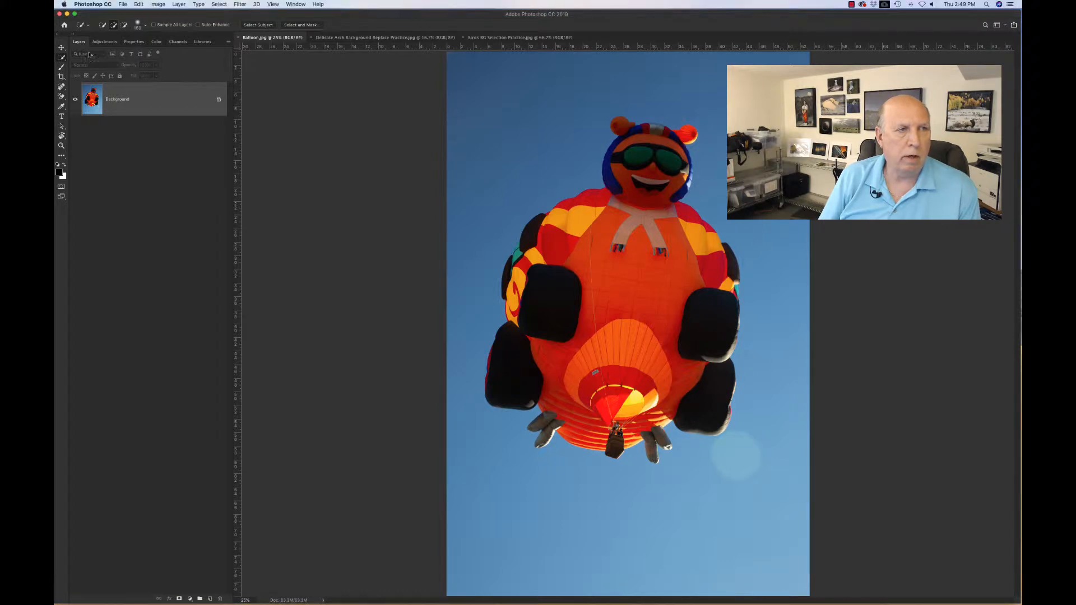
pyautogui.moveTo(62, 43); pyautogui.dragTo(430, 154)
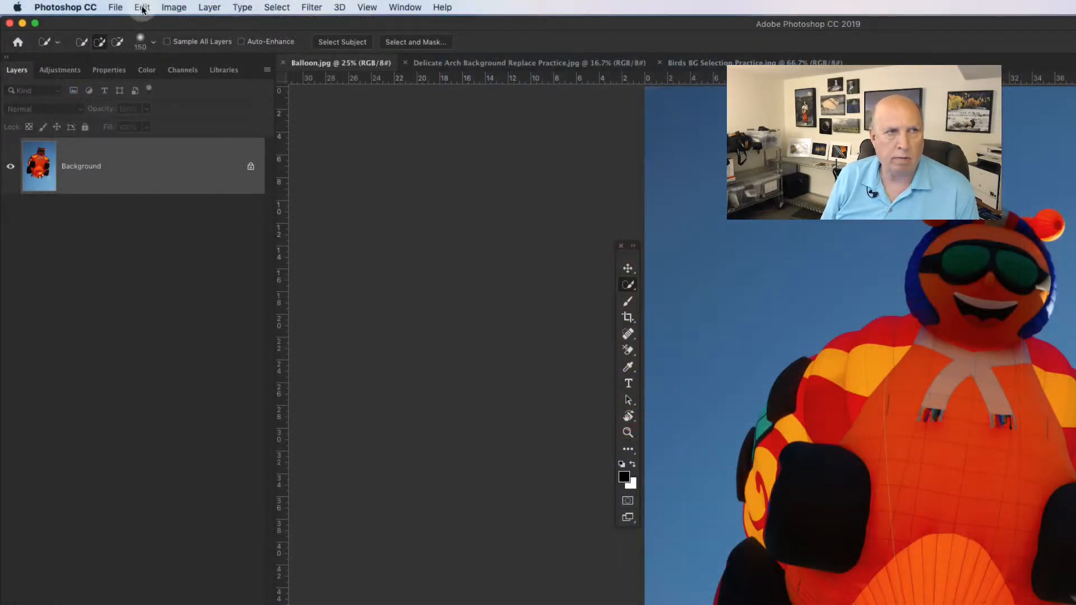
# Step: Open the toolbar customization option
pyautogui.click(142, 8)
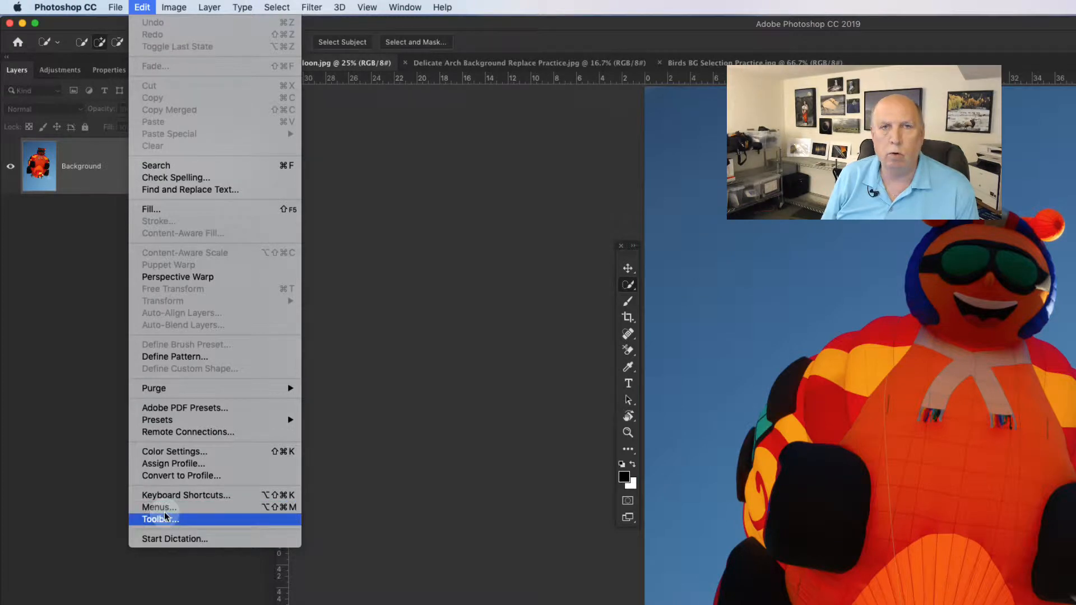
pyautogui.click(571, 259)
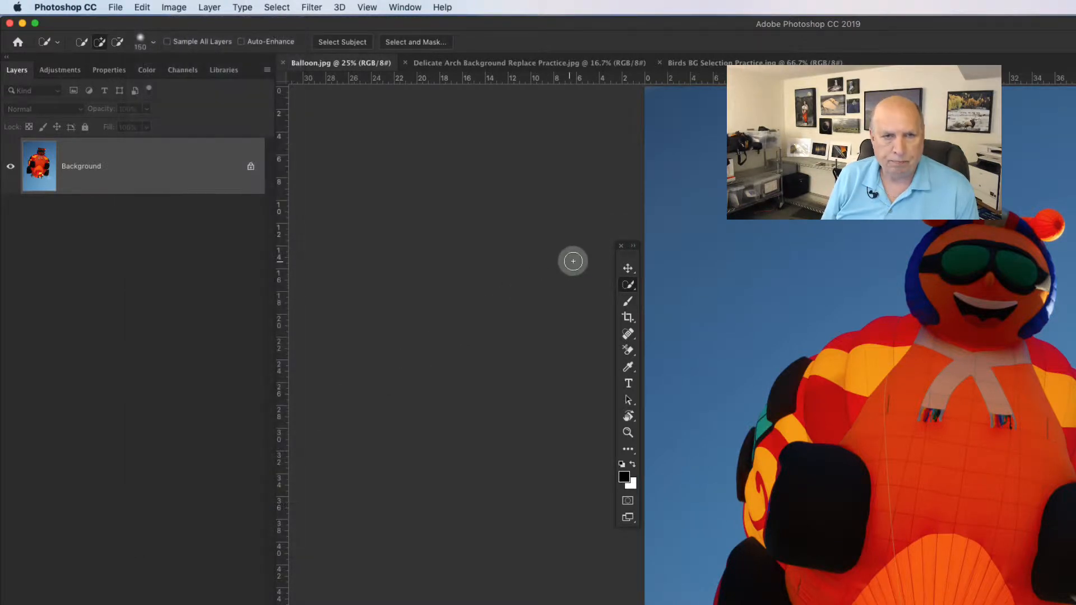
# Step: Switch to the Rectangular Marquee Tool and draw a rectangular selection around the balloon's head
pyautogui.click(627, 270)
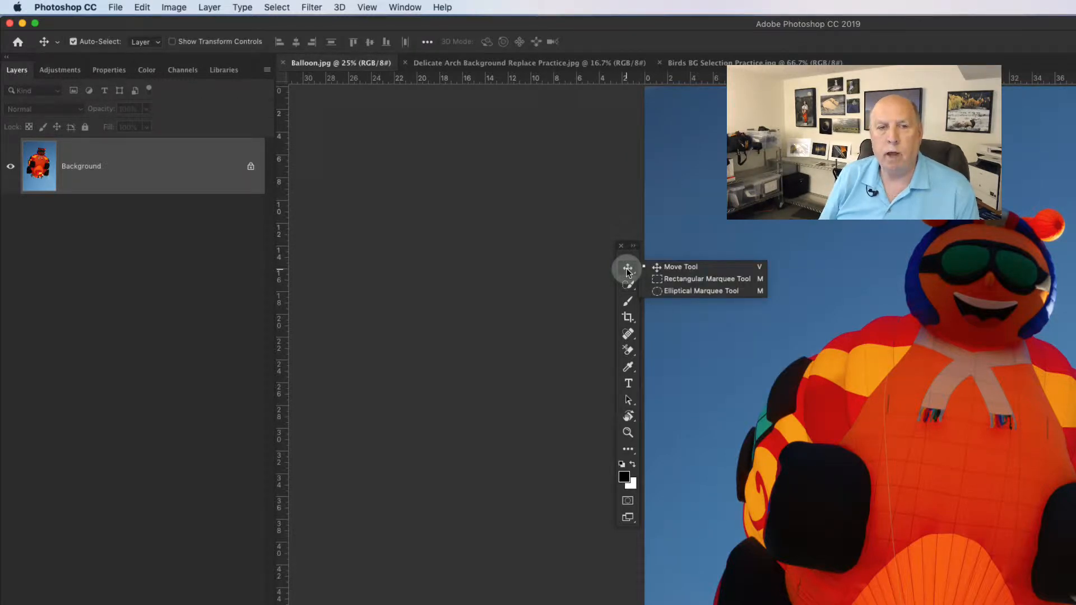
pyautogui.moveTo(628, 272); pyautogui.dragTo(623, 191)
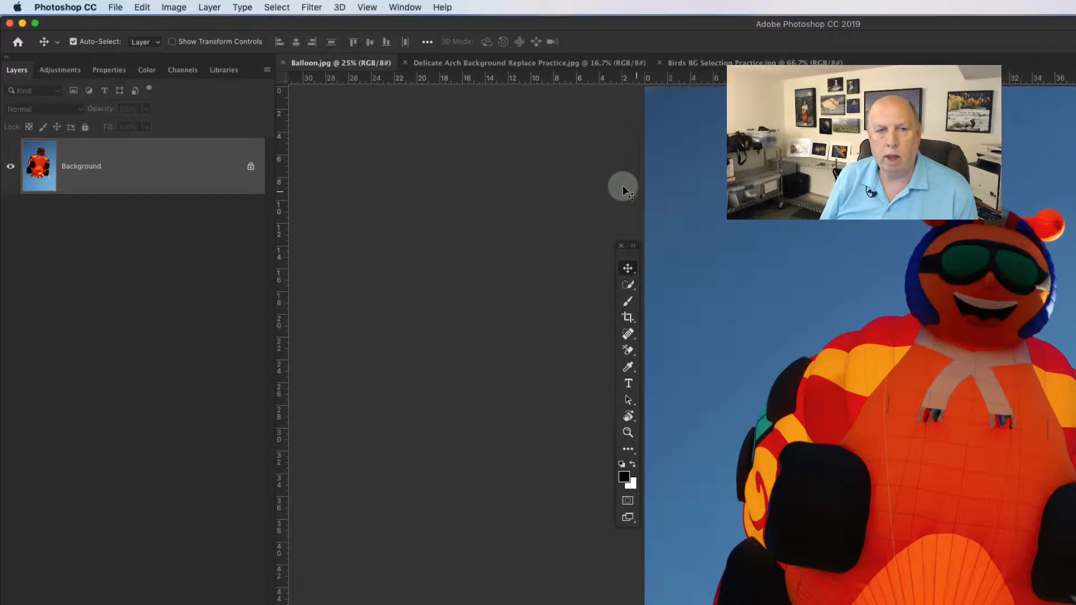
pyautogui.moveTo(627, 269); pyautogui.dragTo(667, 278)
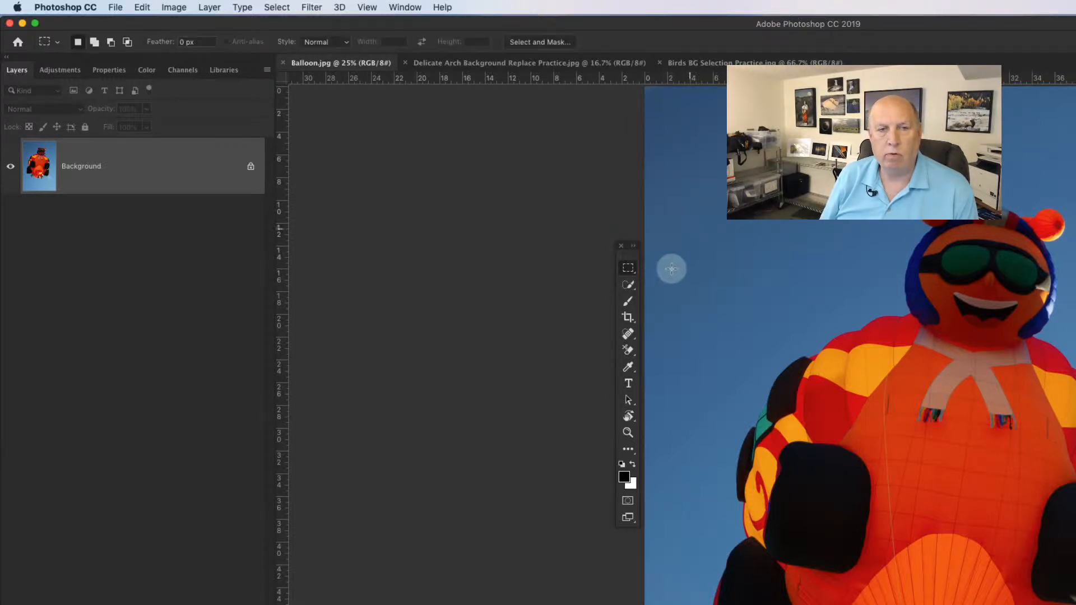
pyautogui.moveTo(772, 235); pyautogui.dragTo(1035, 364)
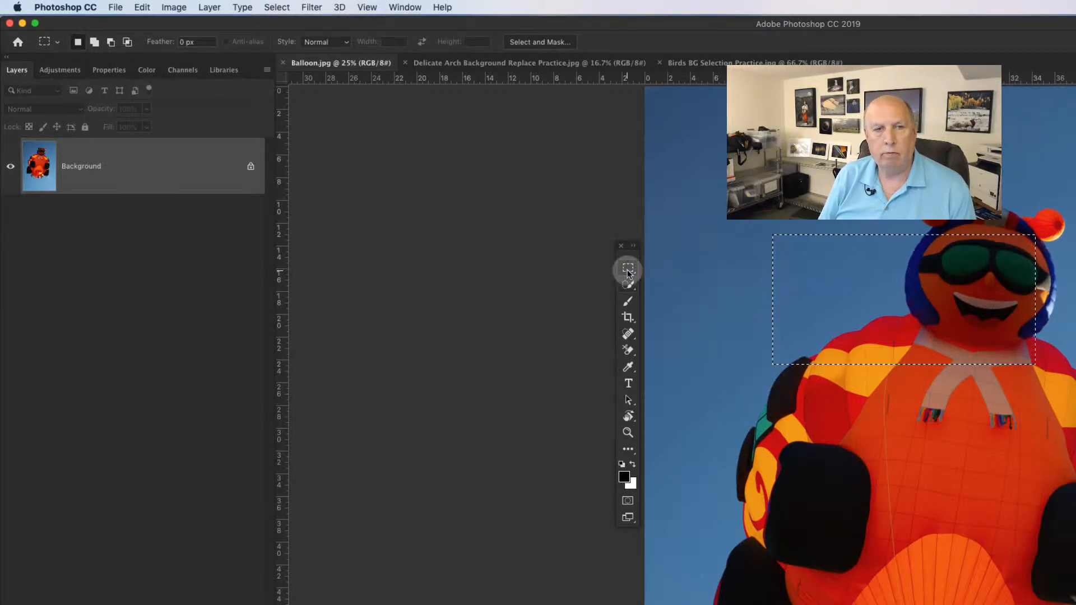
# Step: Move the selected pixels down and to the right with the Move tool, then undo the move
pyautogui.moveTo(628, 273); pyautogui.dragTo(655, 268)
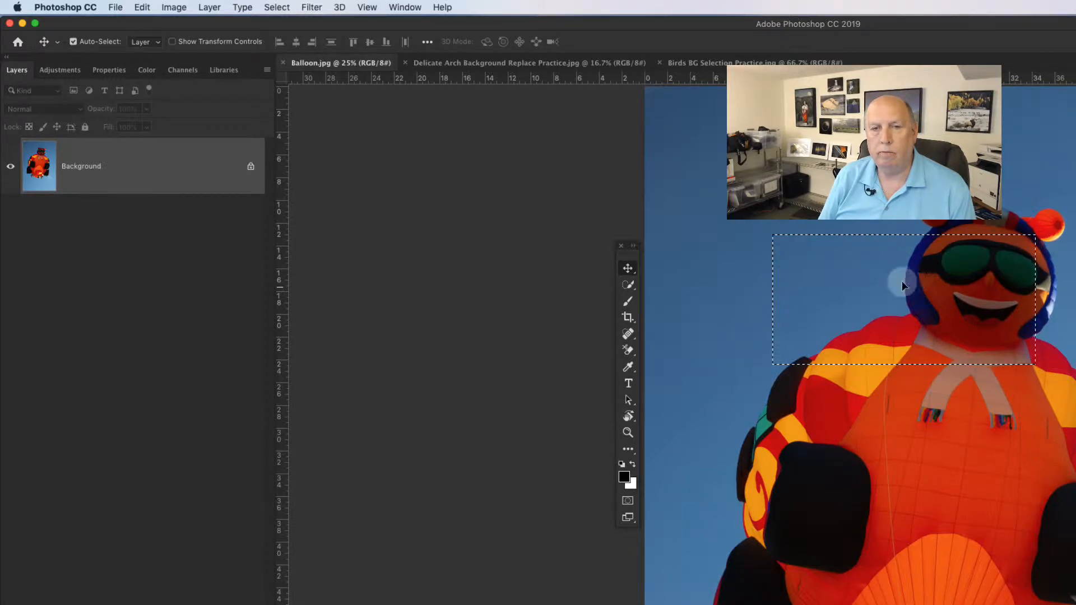
pyautogui.moveTo(902, 284); pyautogui.dragTo(949, 338)
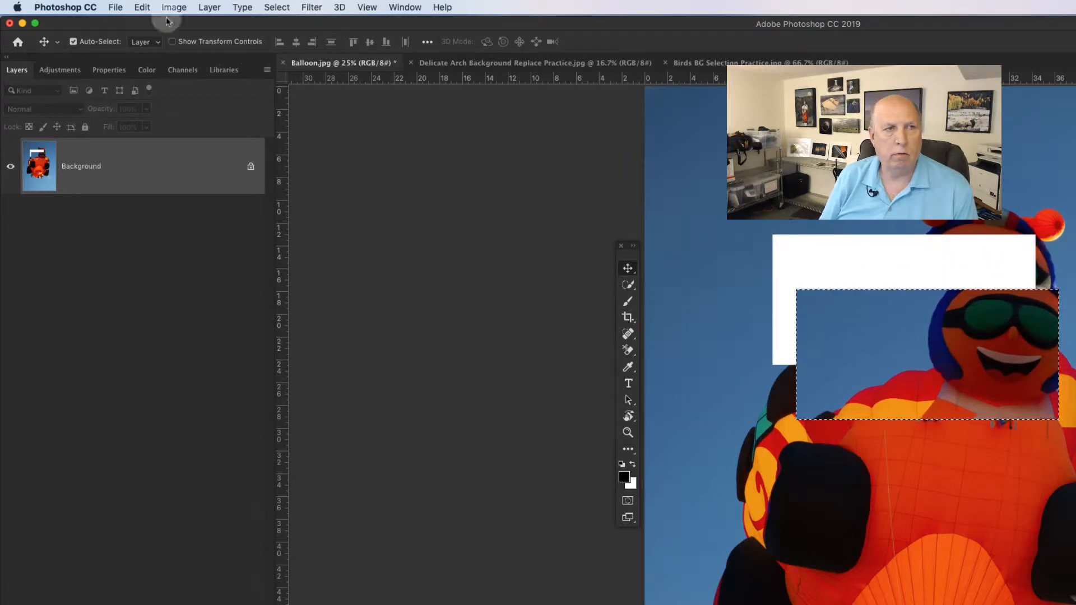
pyautogui.click(141, 7)
pyautogui.click(144, 21)
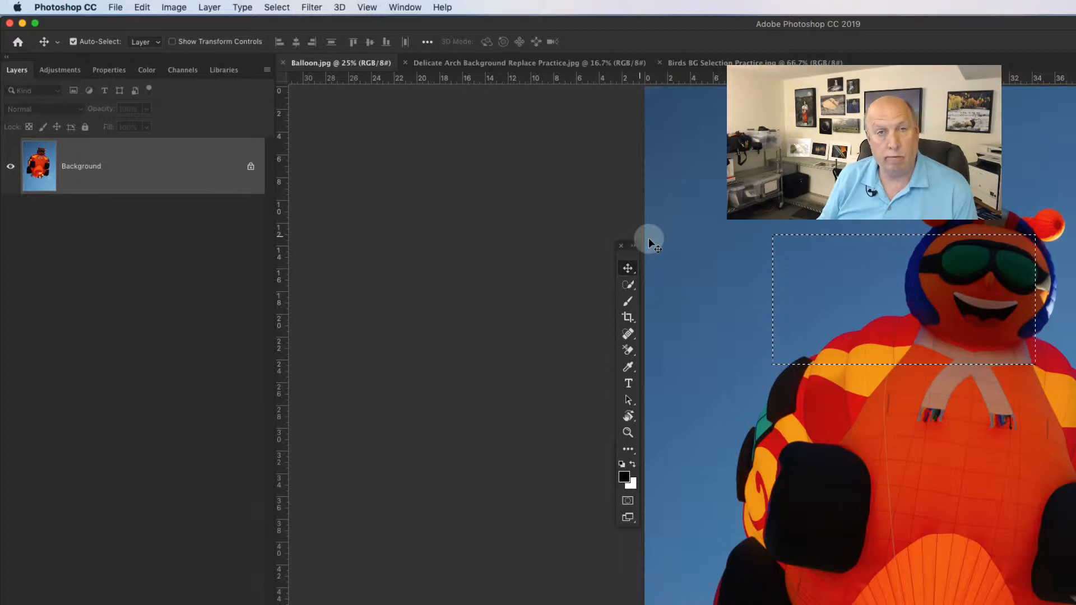
# Step: Deselect, pick the Quick Selection Tool, and adjust its brush size
pyautogui.press('super+d')
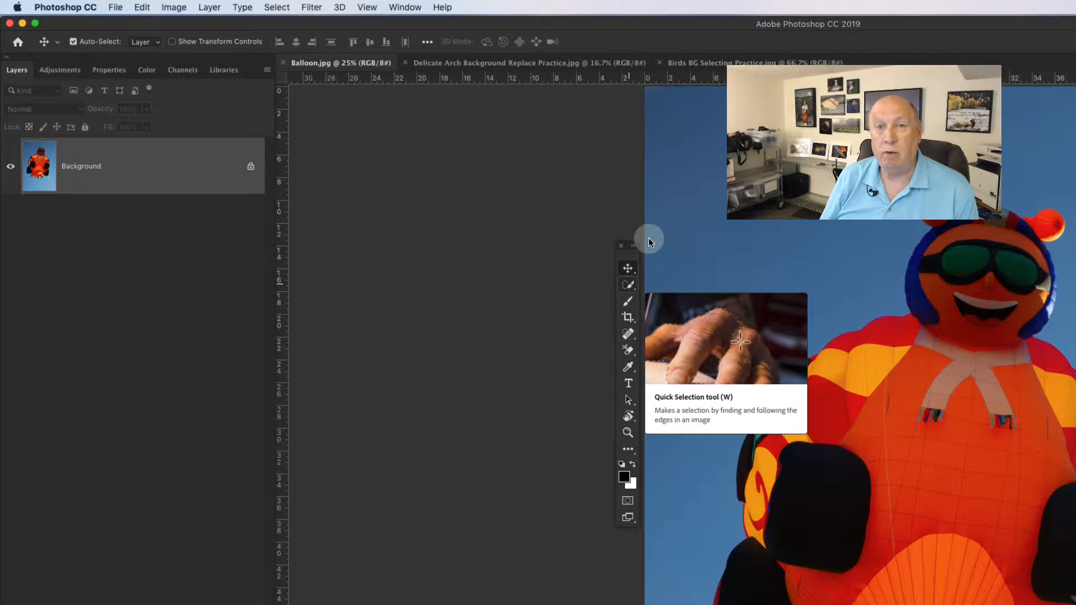
pyautogui.click(628, 287)
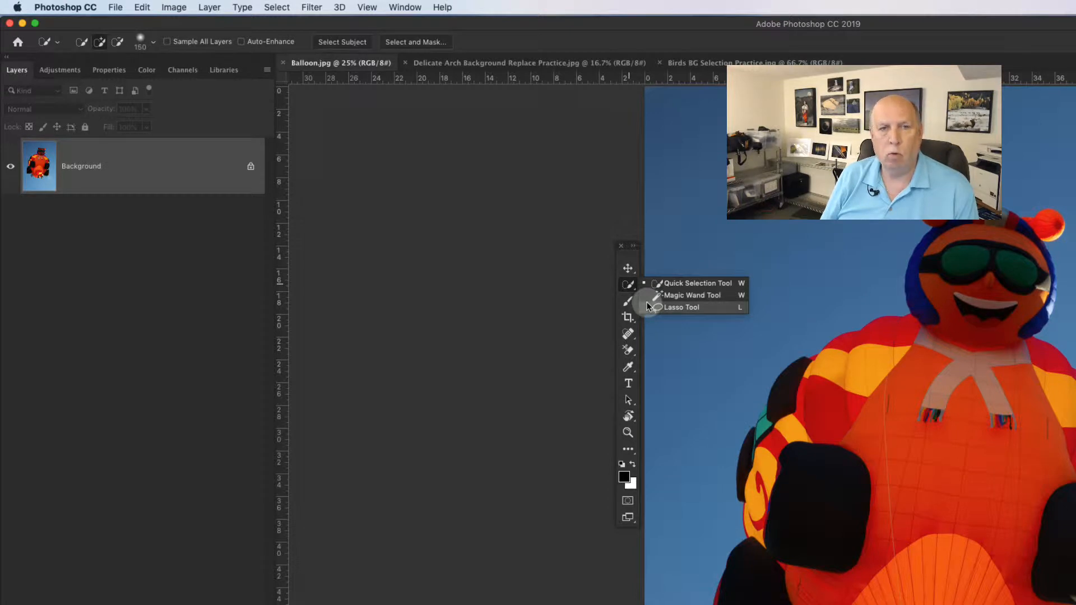
pyautogui.click(672, 283)
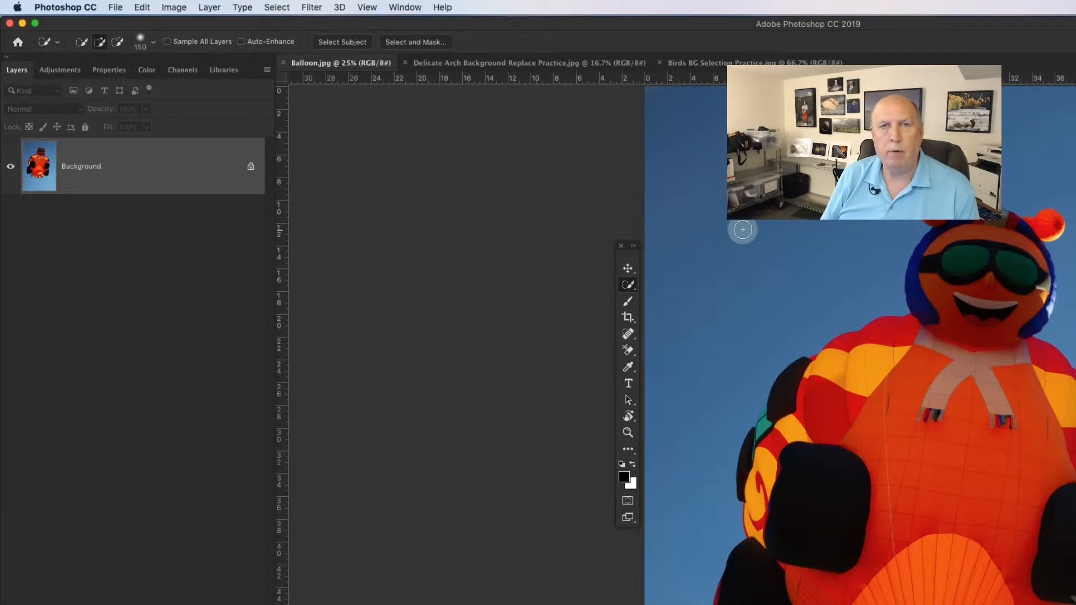
pyautogui.press(']')
pyautogui.press(']')
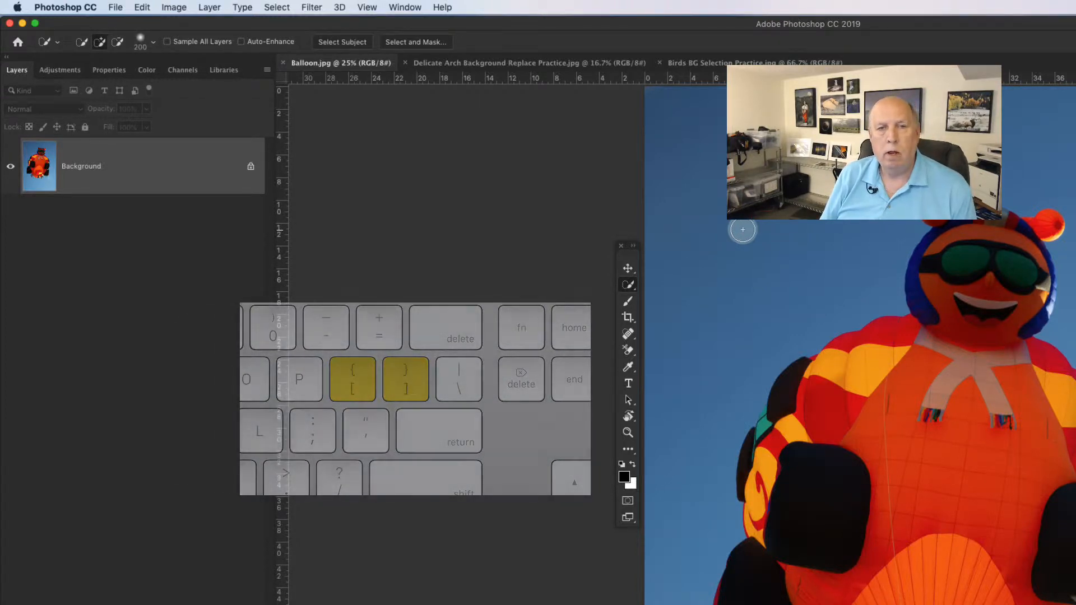
pyautogui.press(']')
pyautogui.press(']')
pyautogui.press(']')
pyautogui.press(']')
pyautogui.press(']')
pyautogui.press(']')
pyautogui.press(']')
pyautogui.press('[')
pyautogui.press('[')
pyautogui.press('[')
pyautogui.press('[')
pyautogui.press('[')
pyautogui.press('[')
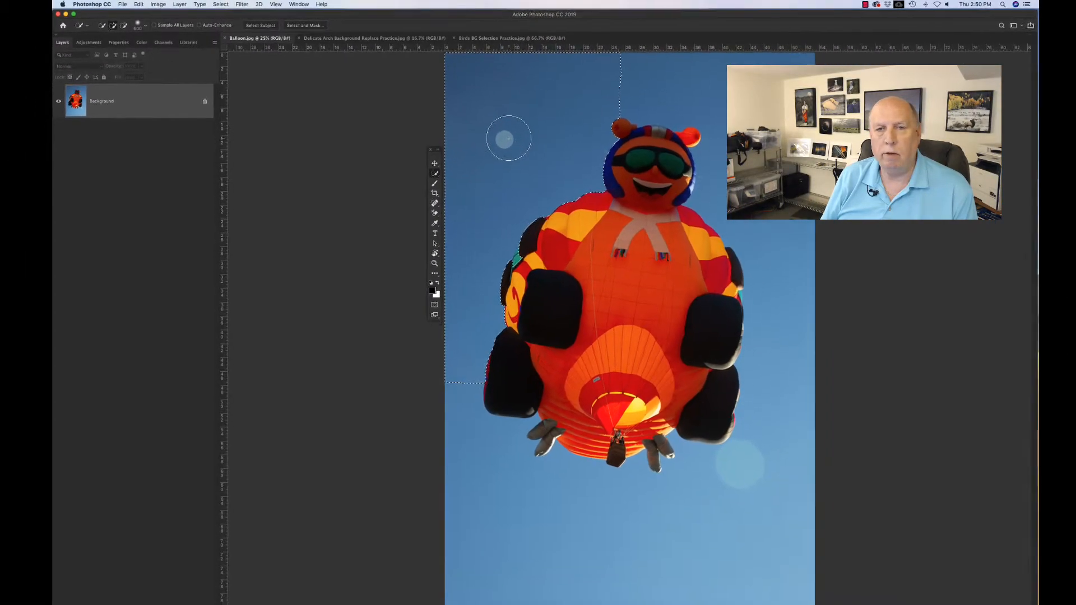
# Step: Paint over the sky with the Quick Selection Tool to select the background, refining near the goggles with a smaller brush
pyautogui.moveTo(679, 72); pyautogui.dragTo(720, 88)
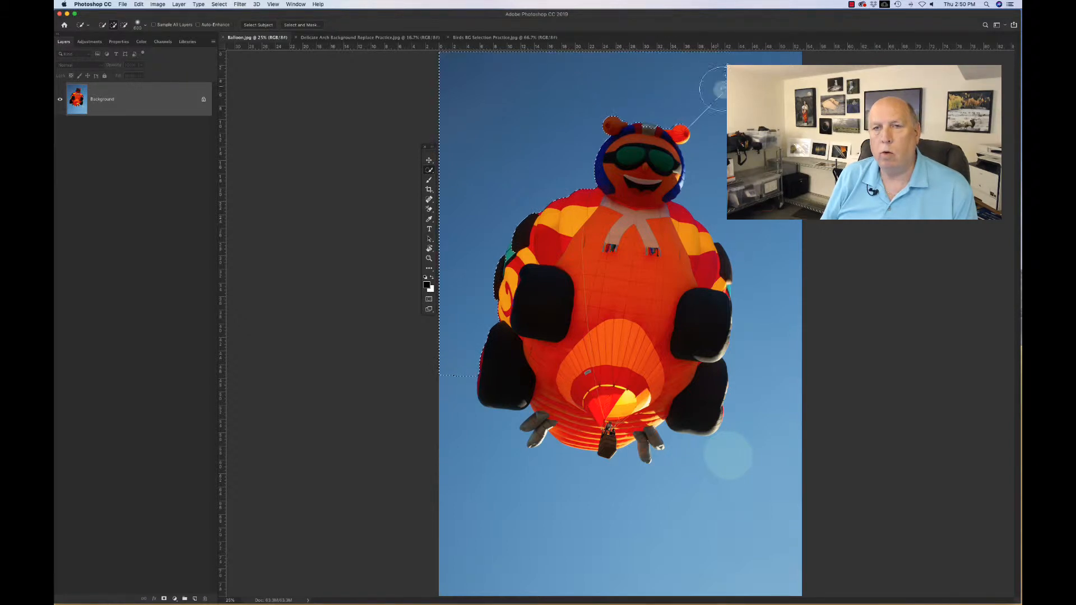
pyautogui.moveTo(764, 289)
pyautogui.mouseDown()
pyautogui.moveTo(776, 371)
pyautogui.moveTo(765, 421)
pyautogui.moveTo(744, 443)
pyautogui.mouseUp()
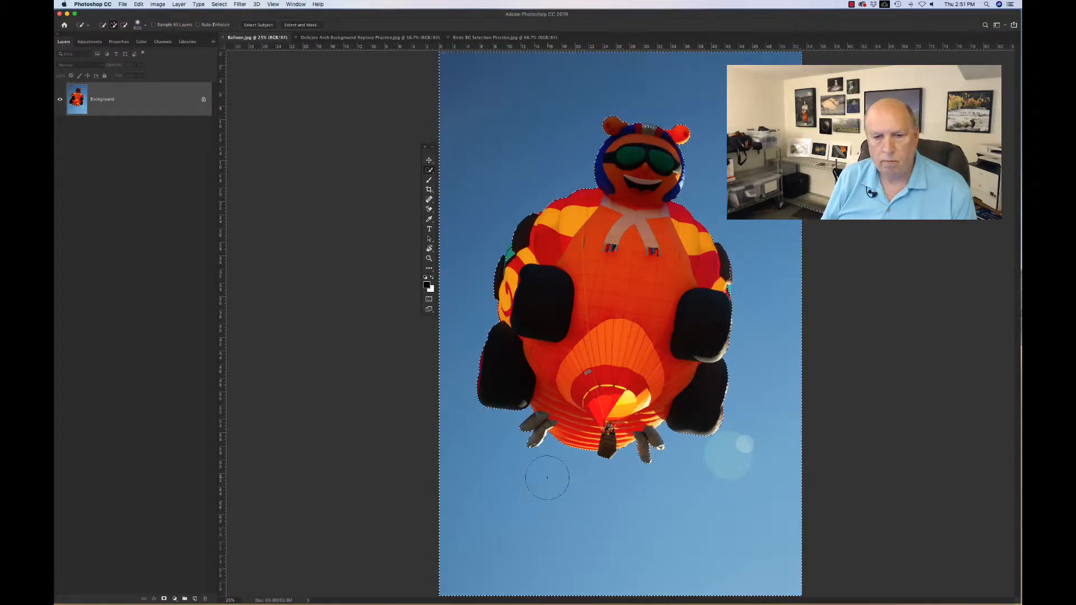
pyautogui.press('[')
pyautogui.press('[')
pyautogui.press('[')
pyautogui.press('[')
pyautogui.click(647, 131)
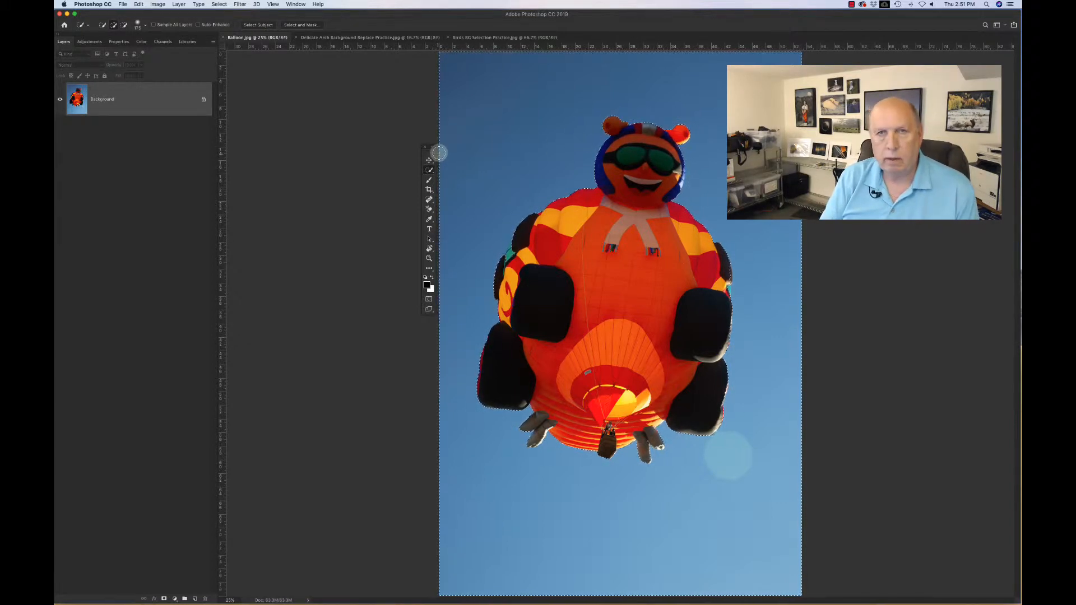
# Step: Deselect, switch to the Magic Wand Tool, and set its sample size to Point Sample
pyautogui.press('super+d')
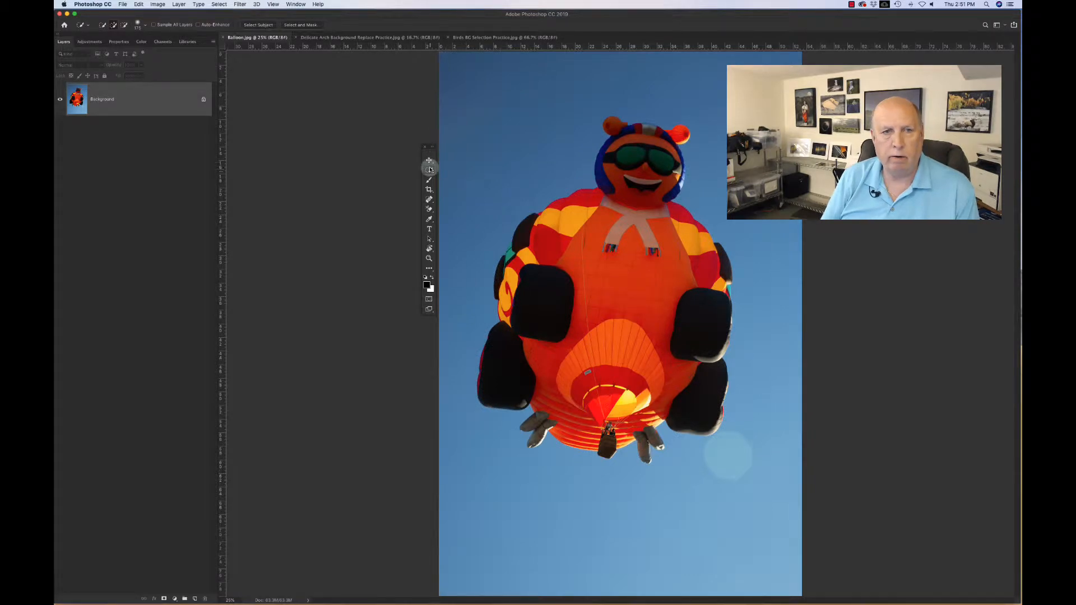
pyautogui.moveTo(430, 169); pyautogui.dragTo(460, 174)
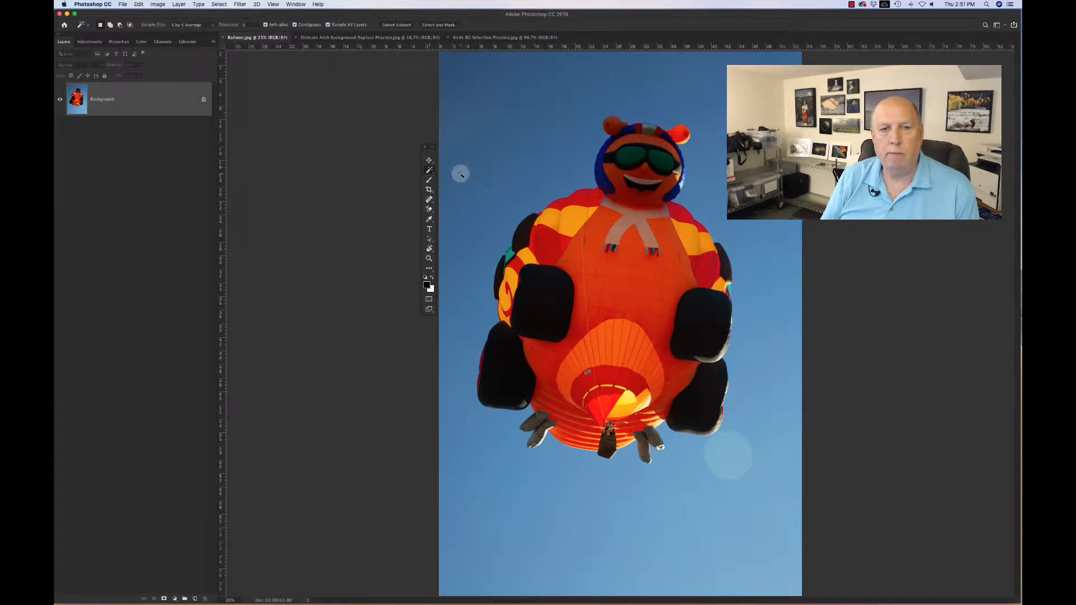
pyautogui.click(211, 25)
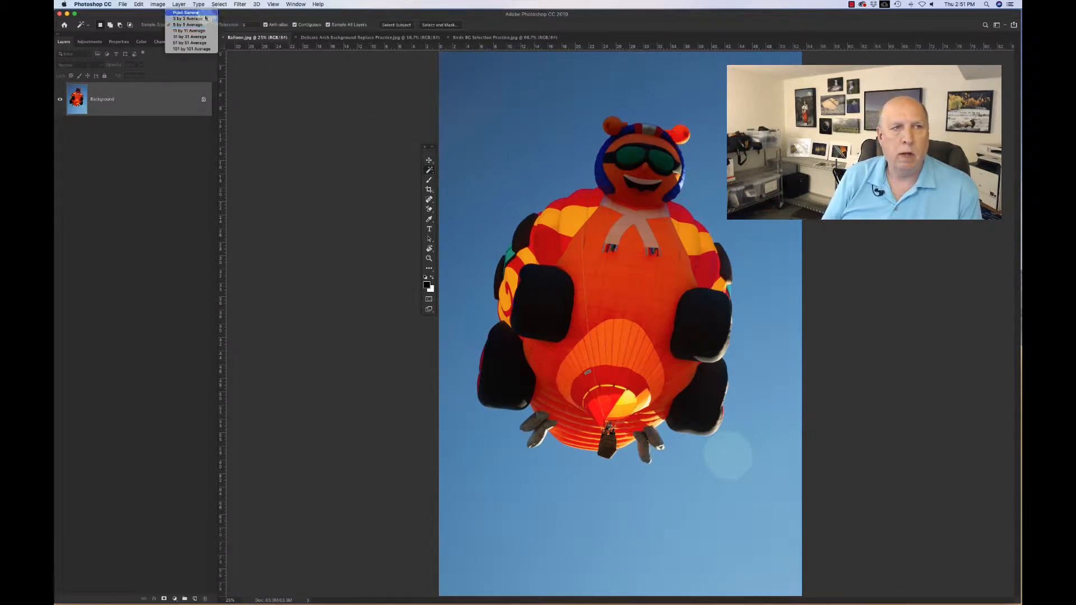
pyautogui.click(203, 13)
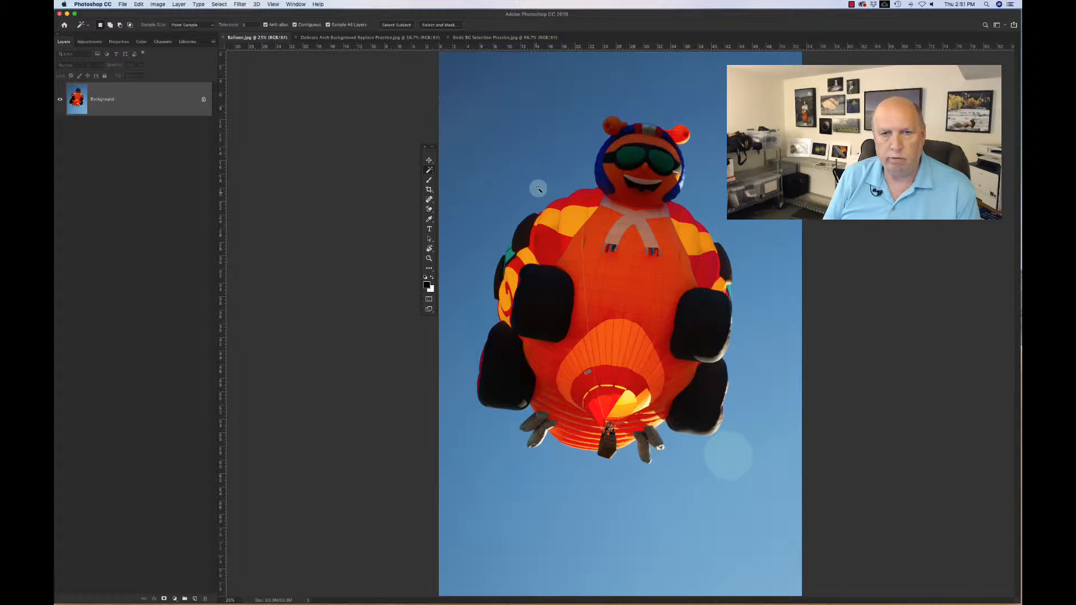
# Step: Zoom in closely on the sky to examine its individual pixels, then zoom back out to the full image
pyautogui.click(429, 258)
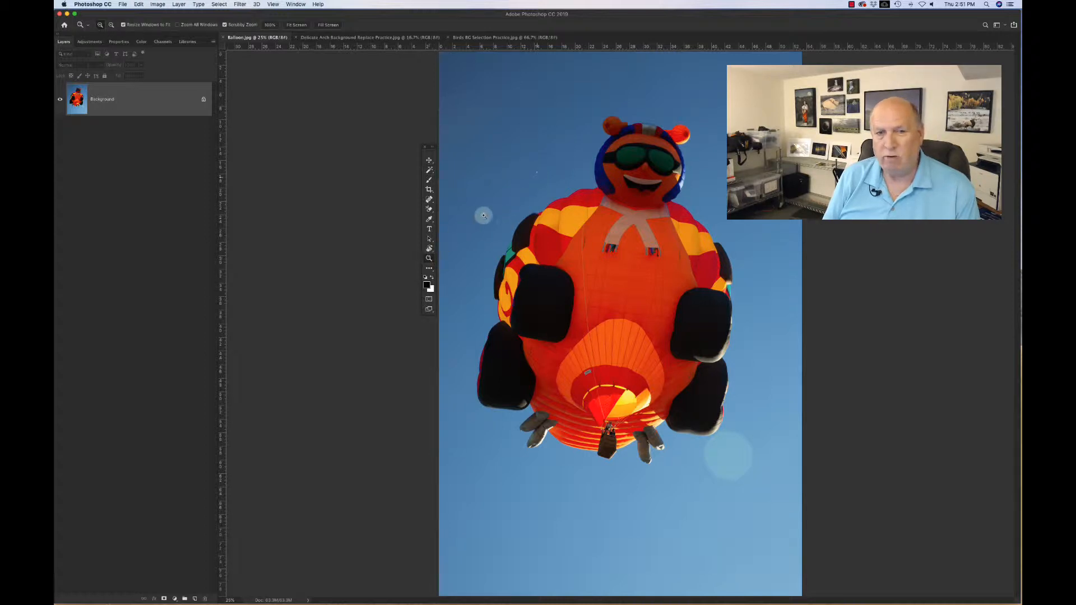
pyautogui.moveTo(538, 173); pyautogui.dragTo(470, 168)
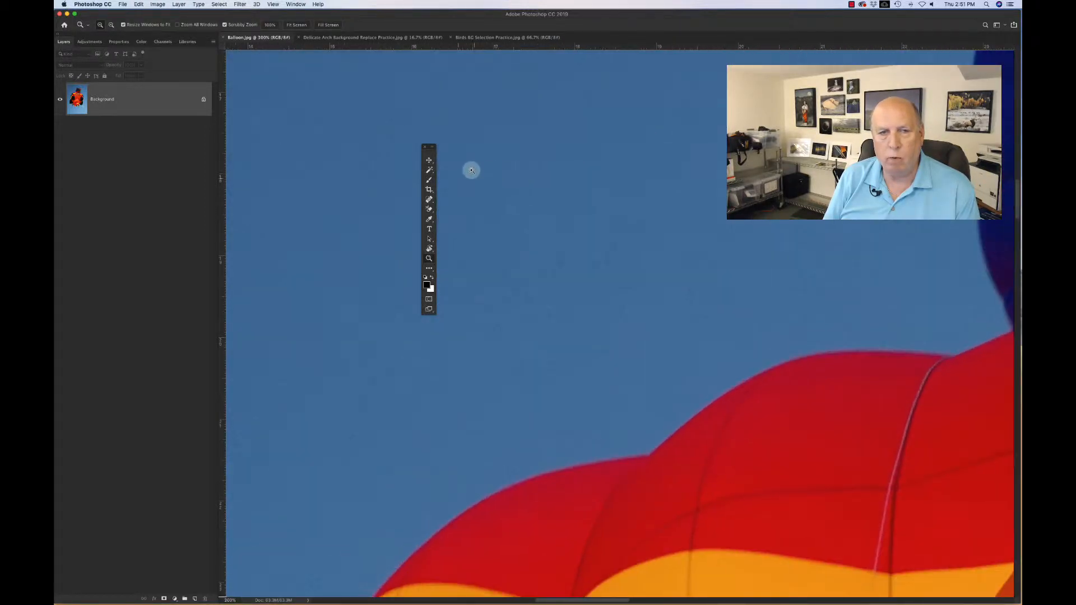
pyautogui.hscroll(-10, 330, 163)
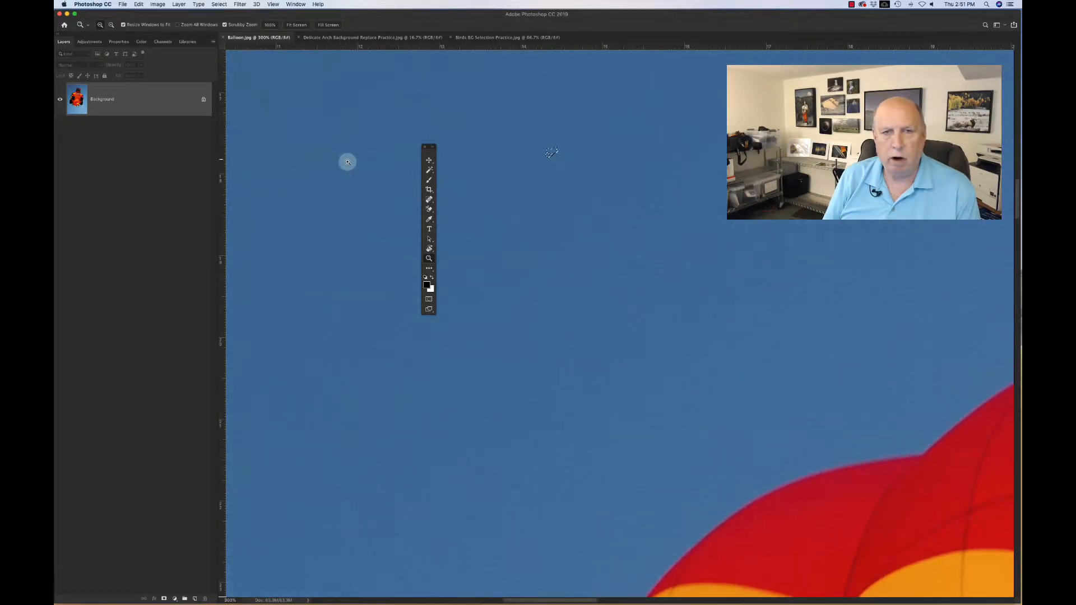
pyautogui.moveTo(547, 154); pyautogui.dragTo(547, 154)
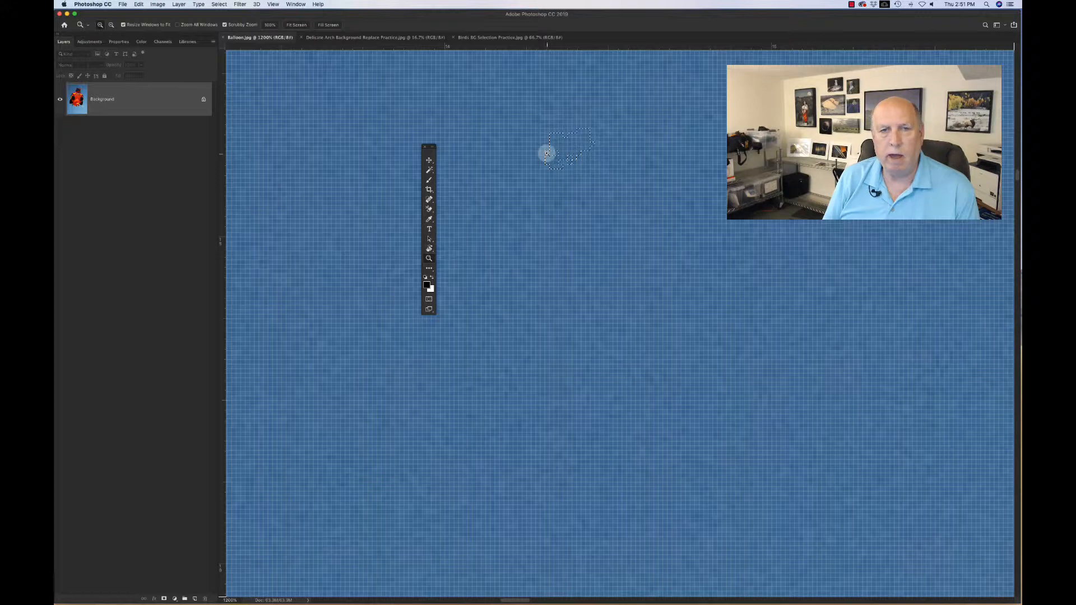
pyautogui.press('super+minus')
pyautogui.press('super+minus')
pyautogui.press('super+minus')
pyautogui.press('super+minus')
pyautogui.press('super+minus')
pyautogui.press('super+minus')
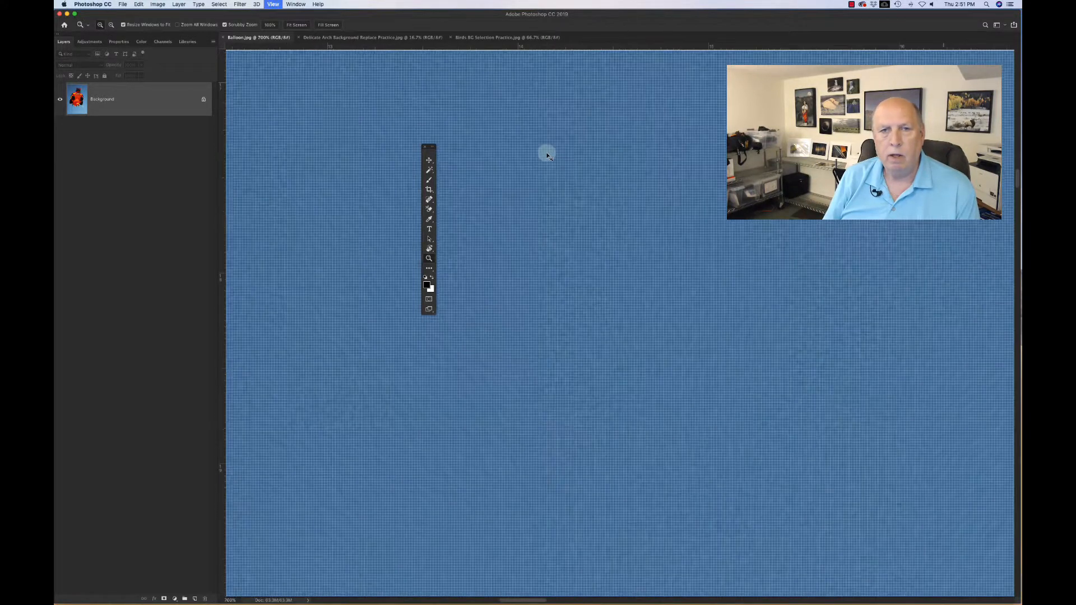
pyautogui.press('super+minus')
pyautogui.press('super+minus')
pyautogui.press('super+minus')
pyautogui.press('super+minus')
pyautogui.press('super+minus')
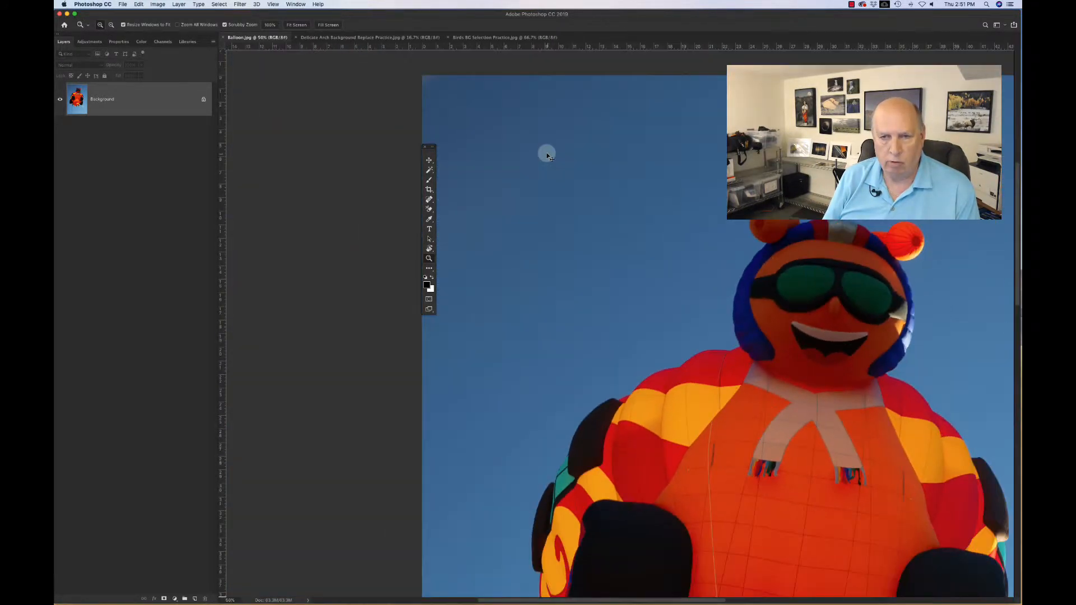
pyautogui.press('super+minus')
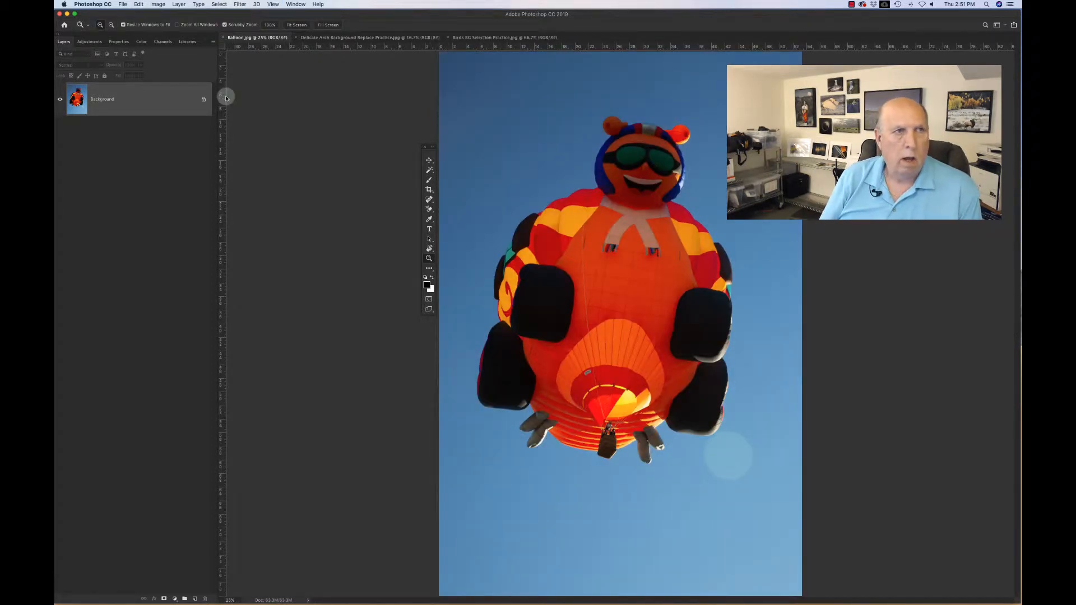
# Step: Set the Magic Wand Tool's sample size to 5 by 5 Average
pyautogui.click(430, 170)
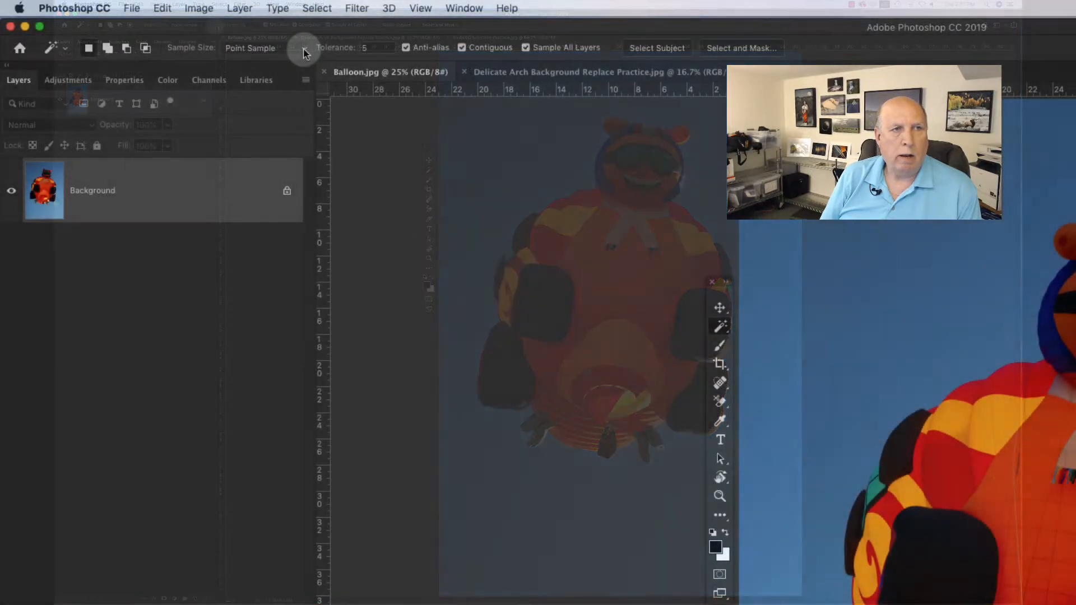
pyautogui.click(303, 52)
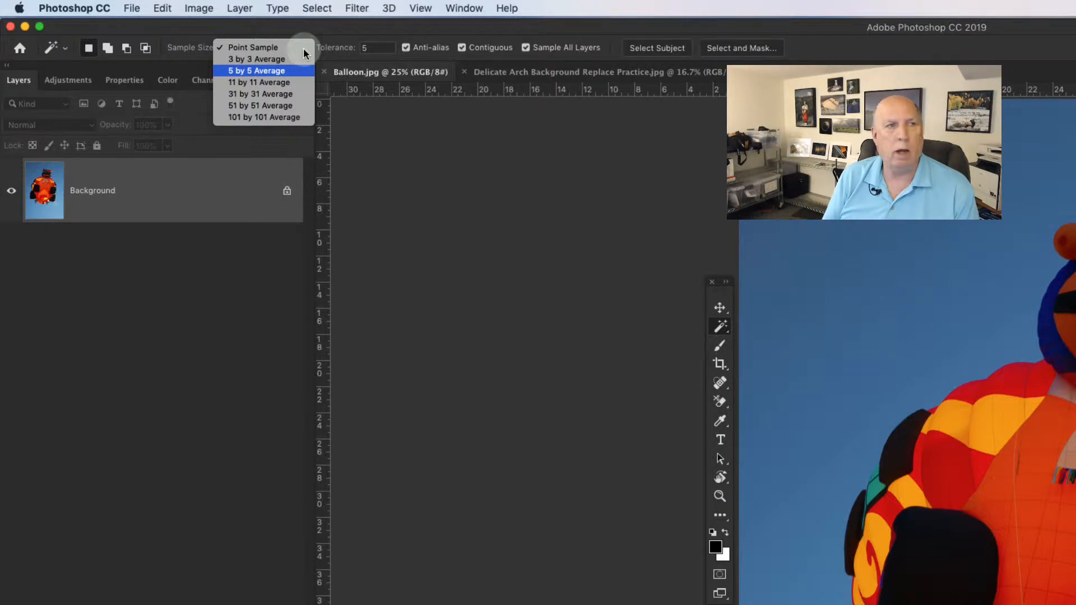
pyautogui.click(283, 71)
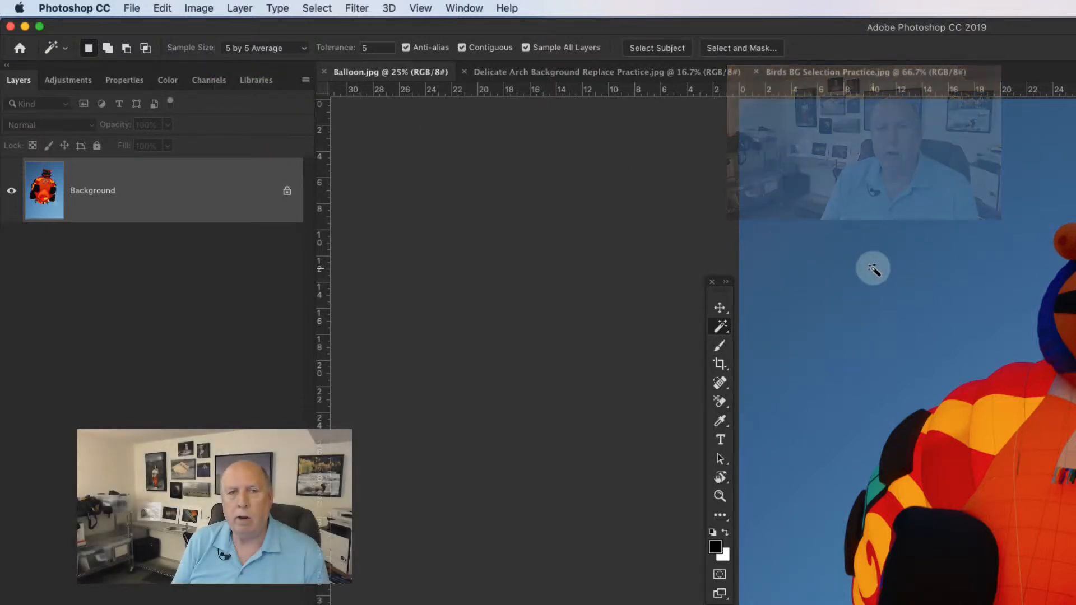
# Step: Select the sky with the Magic Wand, adding further patches of sky to the selection
pyautogui.click(873, 269)
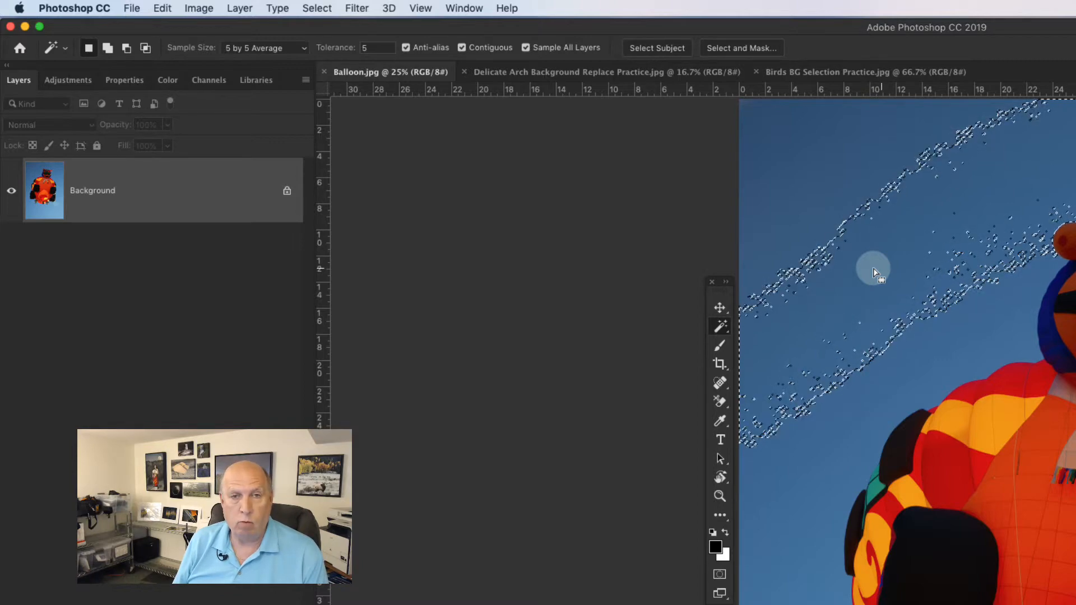
pyautogui.press('shift')
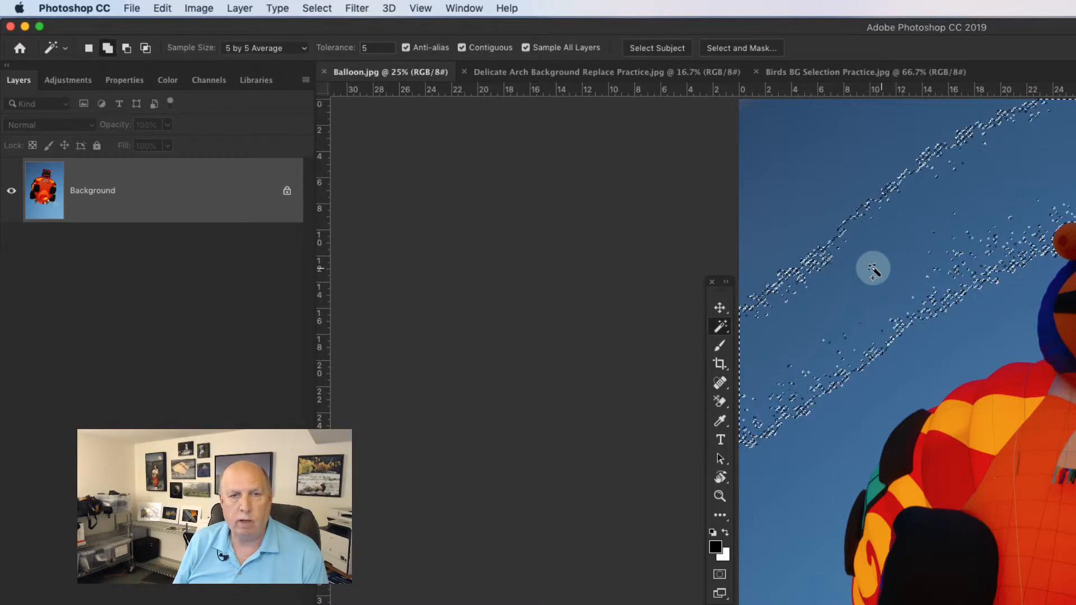
pyautogui.click(839, 190)
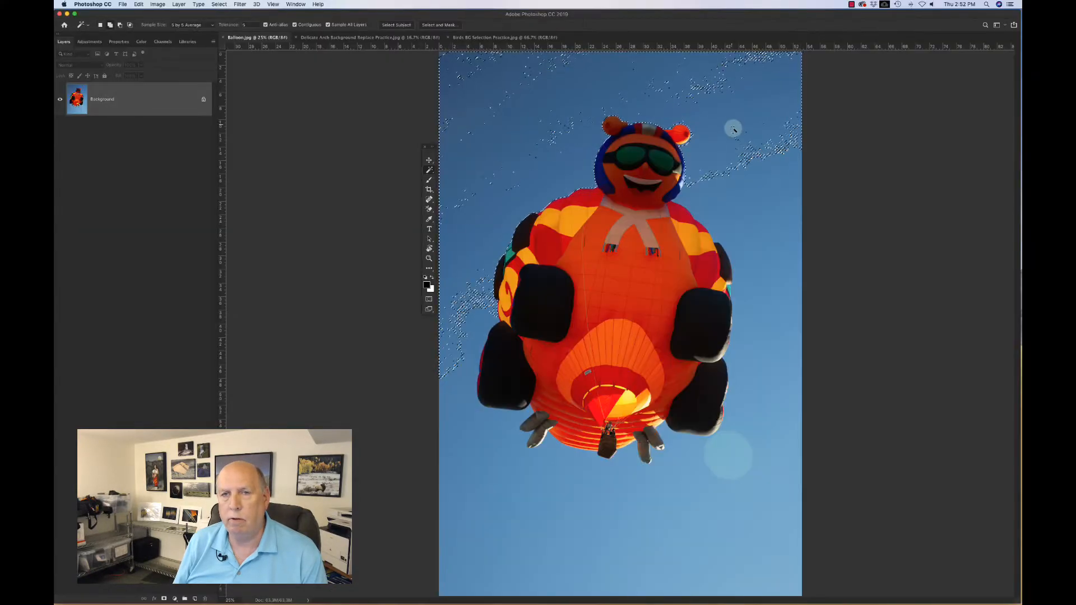
pyautogui.click(762, 213)
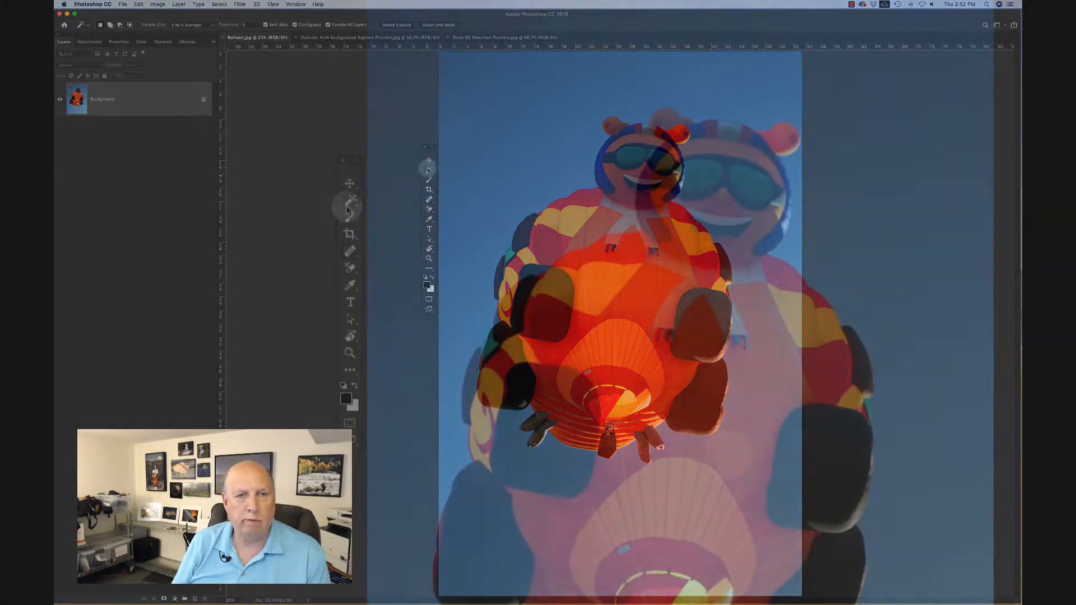
# Step: Switch to the Lasso Tool and draw a freehand selection around the balloon's head
pyautogui.rightClick(351, 203)
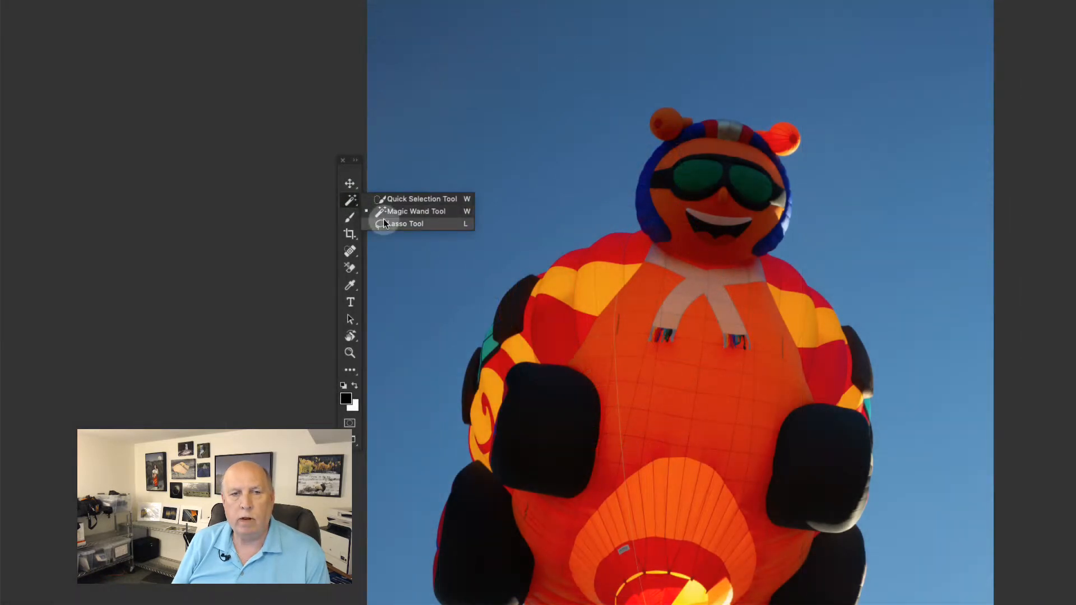
pyautogui.click(381, 224)
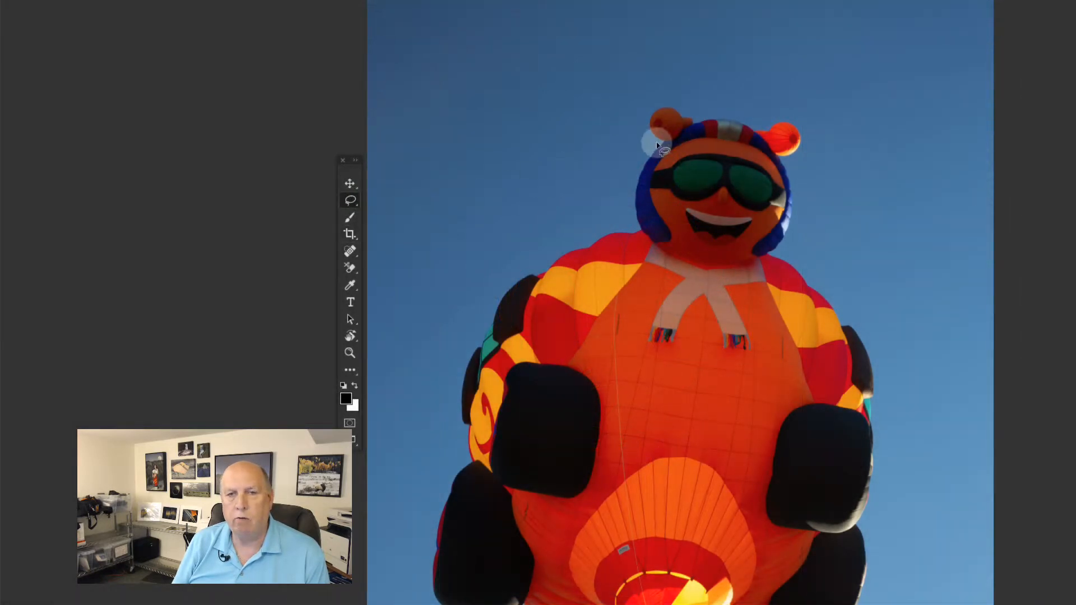
pyautogui.moveTo(658, 145)
pyautogui.mouseDown()
pyautogui.moveTo(640, 114)
pyautogui.moveTo(651, 101)
pyautogui.moveTo(811, 117)
pyautogui.moveTo(829, 149)
pyautogui.moveTo(790, 175)
pyautogui.moveTo(810, 196)
pyautogui.moveTo(802, 247)
pyautogui.moveTo(768, 262)
pyautogui.moveTo(710, 264)
pyautogui.moveTo(624, 241)
pyautogui.moveTo(626, 182)
pyautogui.moveTo(637, 151)
pyautogui.moveTo(658, 145)
pyautogui.mouseUp()
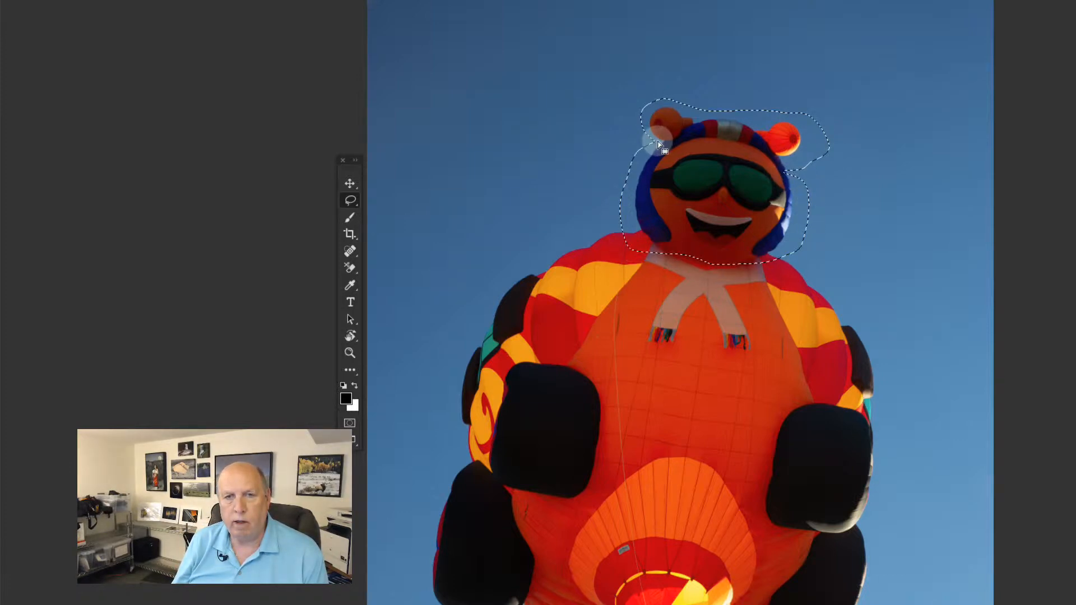
# Step: Try moving the lassoed head with the Move Tool, then undo the move and deselect
pyautogui.click(349, 184)
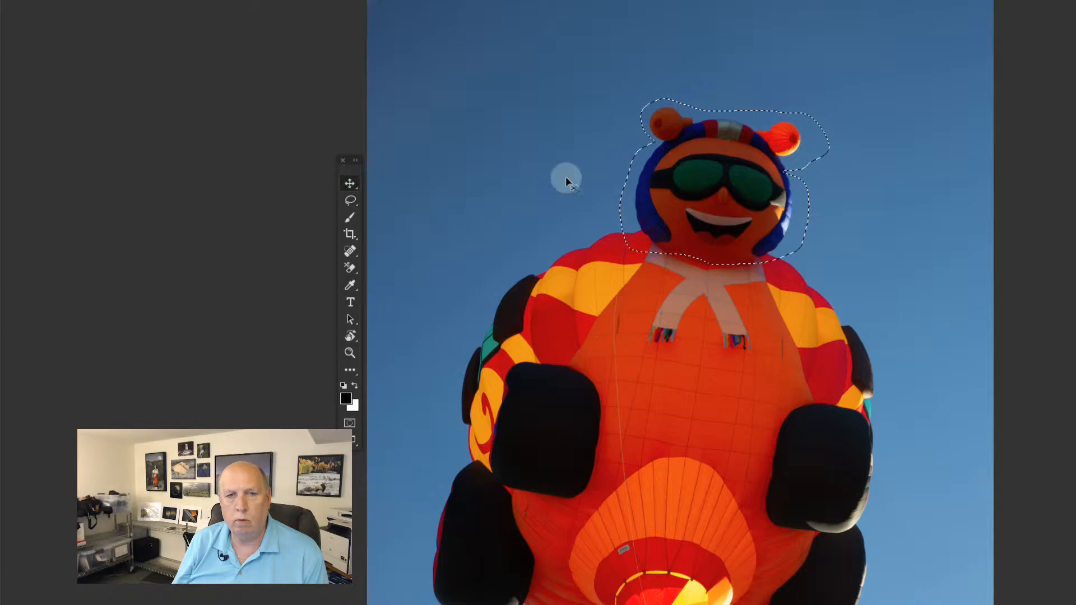
pyautogui.moveTo(566, 181); pyautogui.dragTo(421, 134)
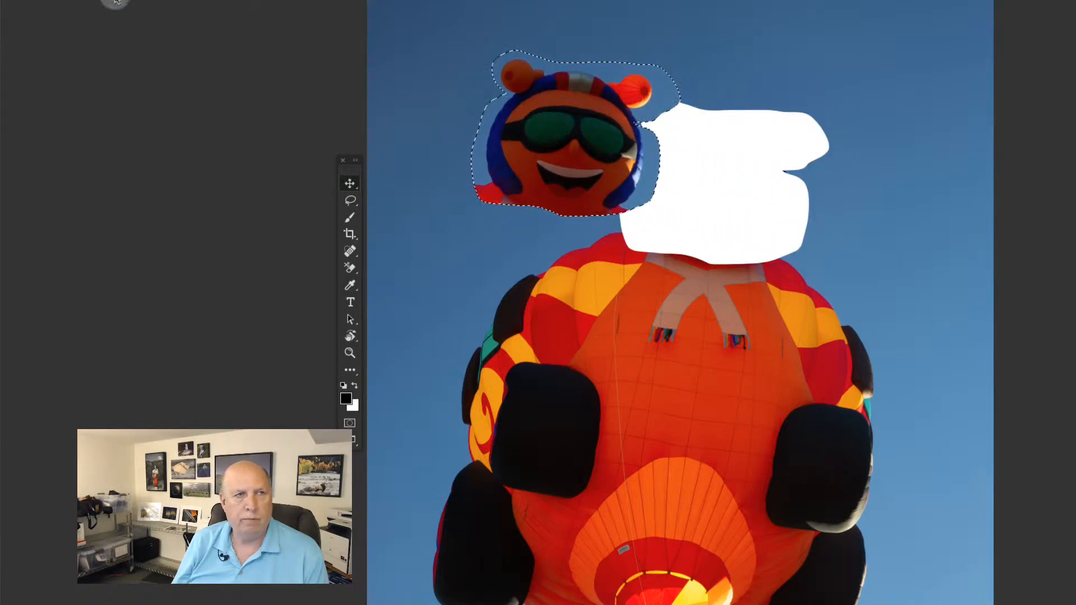
pyautogui.click(0, 0)
pyautogui.press('super+z')
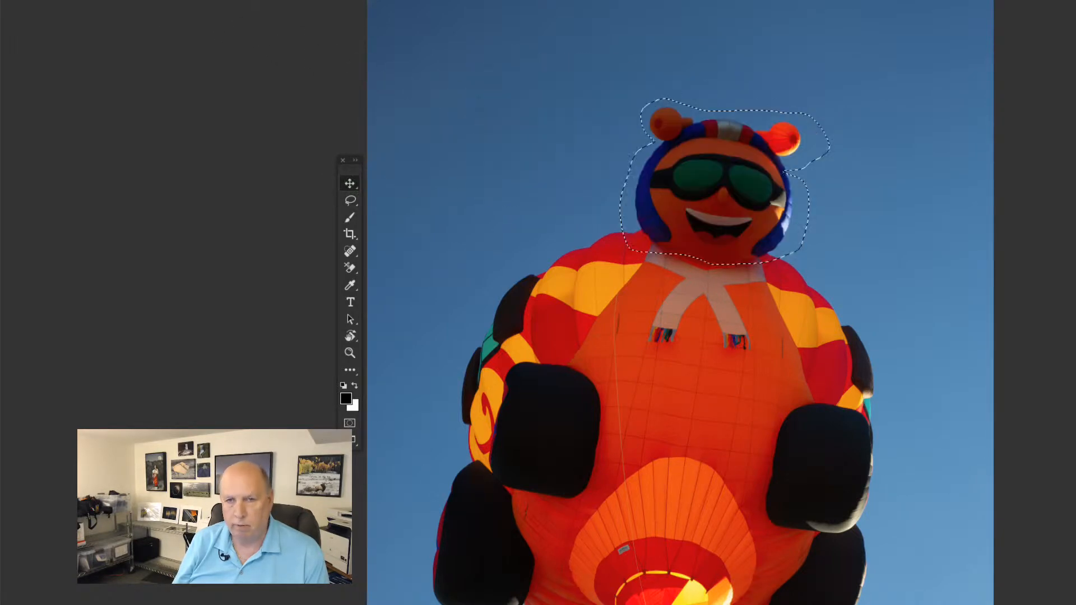
pyautogui.press('super+d')
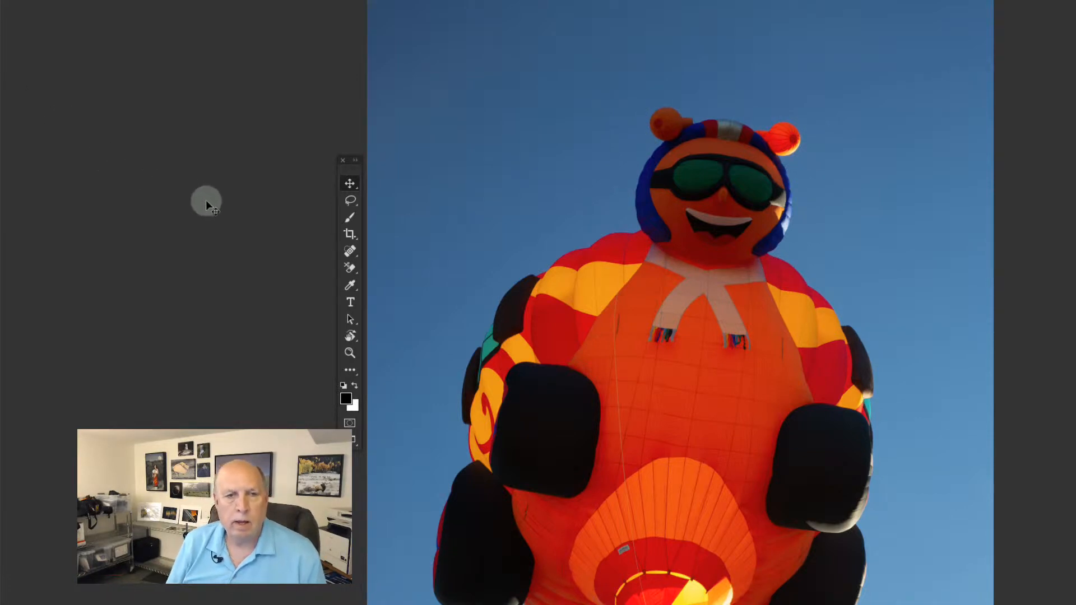
# Step: Erase the sky around the balloon's head with the Background Eraser Tool
pyautogui.click(350, 269)
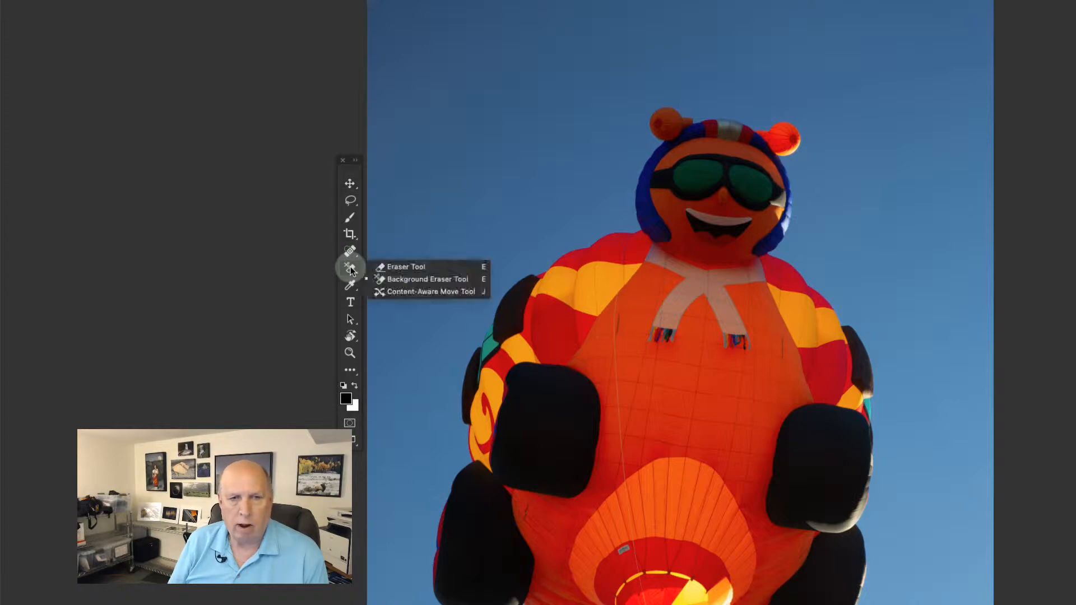
pyautogui.click(392, 268)
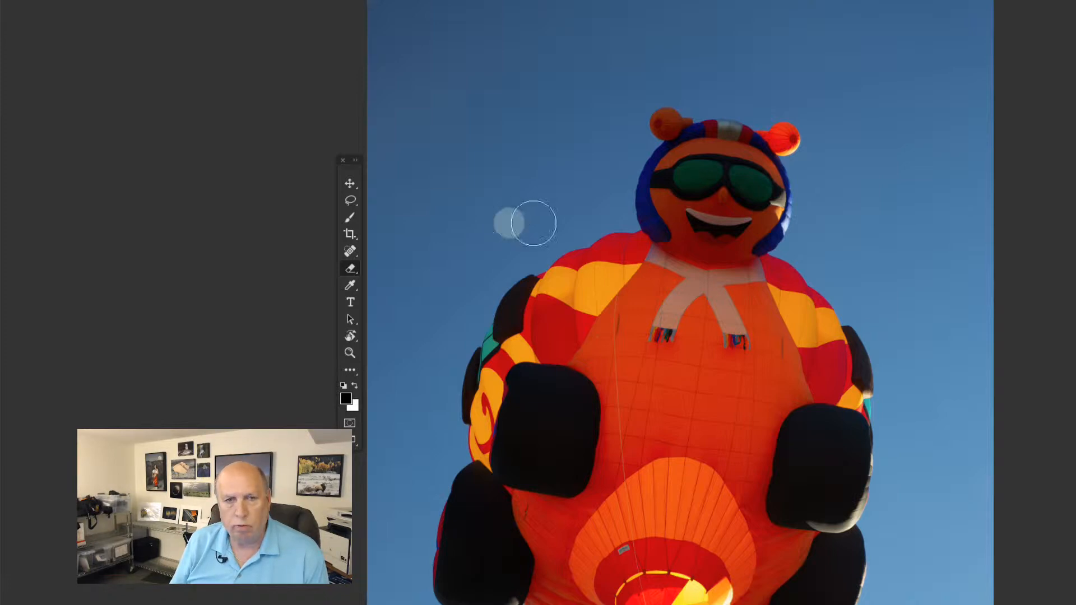
pyautogui.click(350, 269)
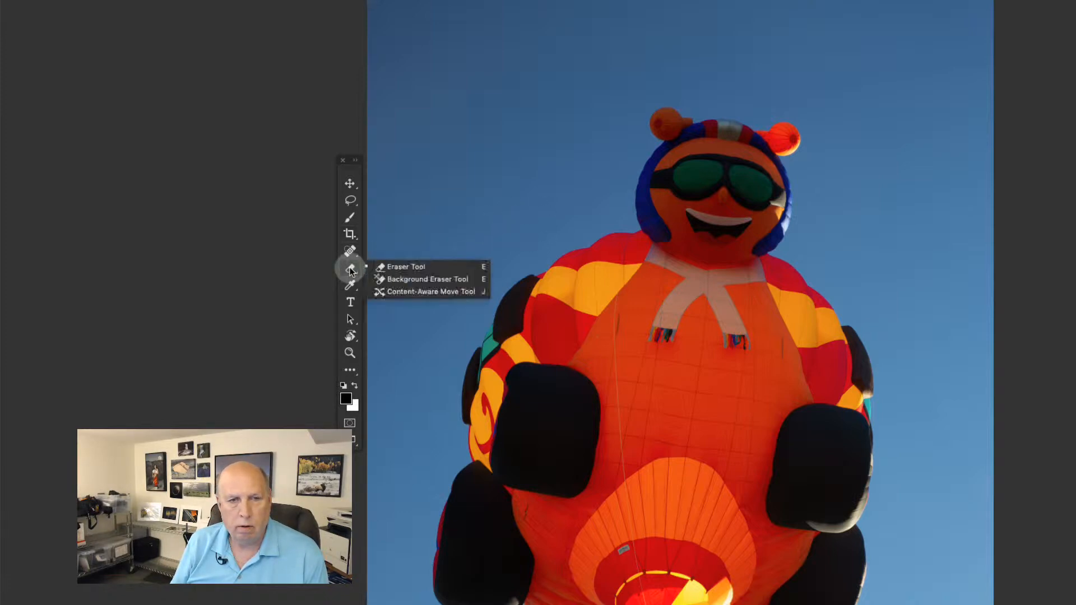
pyautogui.click(398, 279)
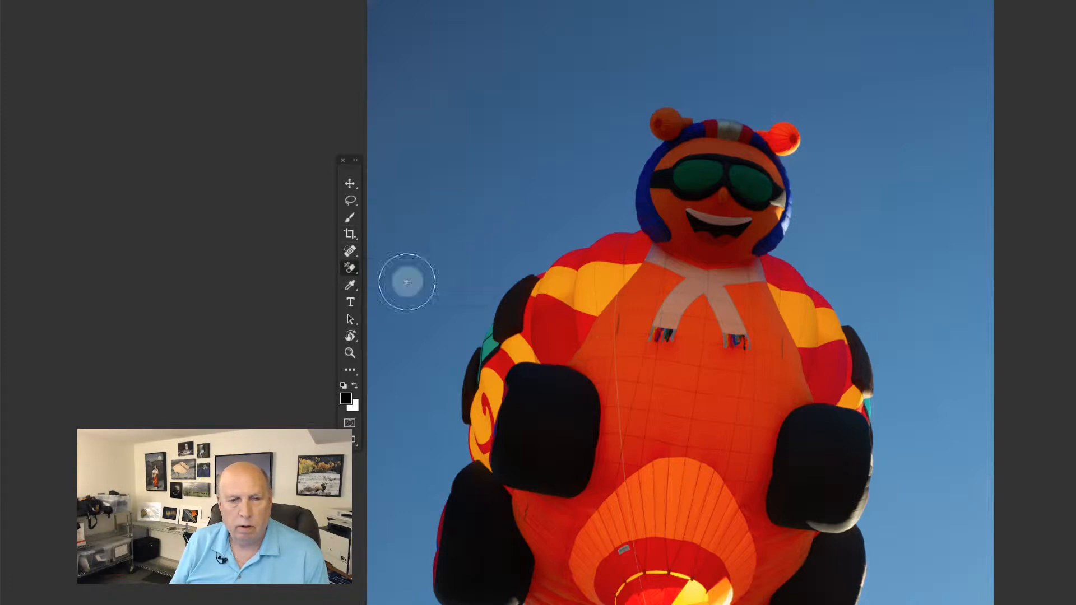
pyautogui.click(624, 220)
pyautogui.moveTo(620, 211)
pyautogui.mouseDown()
pyautogui.moveTo(630, 170)
pyautogui.moveTo(619, 173)
pyautogui.moveTo(622, 195)
pyautogui.moveTo(633, 151)
pyautogui.moveTo(653, 141)
pyautogui.moveTo(645, 125)
pyautogui.moveTo(661, 98)
pyautogui.moveTo(786, 115)
pyautogui.moveTo(812, 136)
pyautogui.moveTo(796, 169)
pyautogui.moveTo(804, 223)
pyautogui.moveTo(782, 259)
pyautogui.moveTo(780, 248)
pyautogui.moveTo(795, 246)
pyautogui.moveTo(814, 213)
pyautogui.moveTo(799, 255)
pyautogui.moveTo(818, 136)
pyautogui.moveTo(811, 117)
pyautogui.moveTo(810, 232)
pyautogui.moveTo(832, 93)
pyautogui.moveTo(670, 84)
pyautogui.moveTo(625, 123)
pyautogui.moveTo(613, 194)
pyautogui.moveTo(595, 125)
pyautogui.moveTo(605, 132)
pyautogui.moveTo(570, 131)
pyautogui.mouseUp()
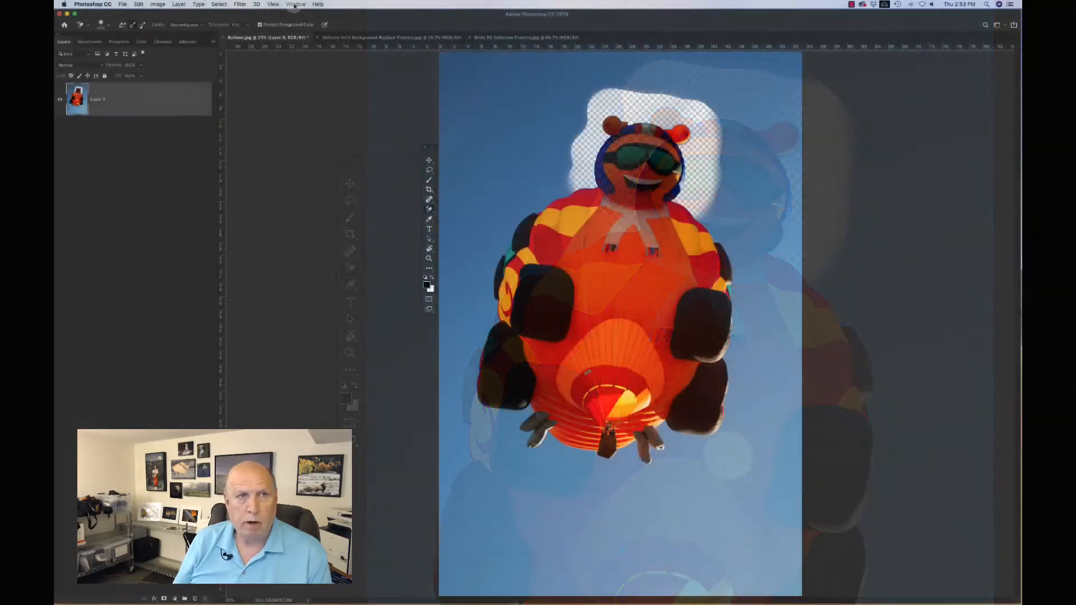
# Step: Open the History panel and revert to the Deselect state before the background erasing
pyautogui.click(296, 4)
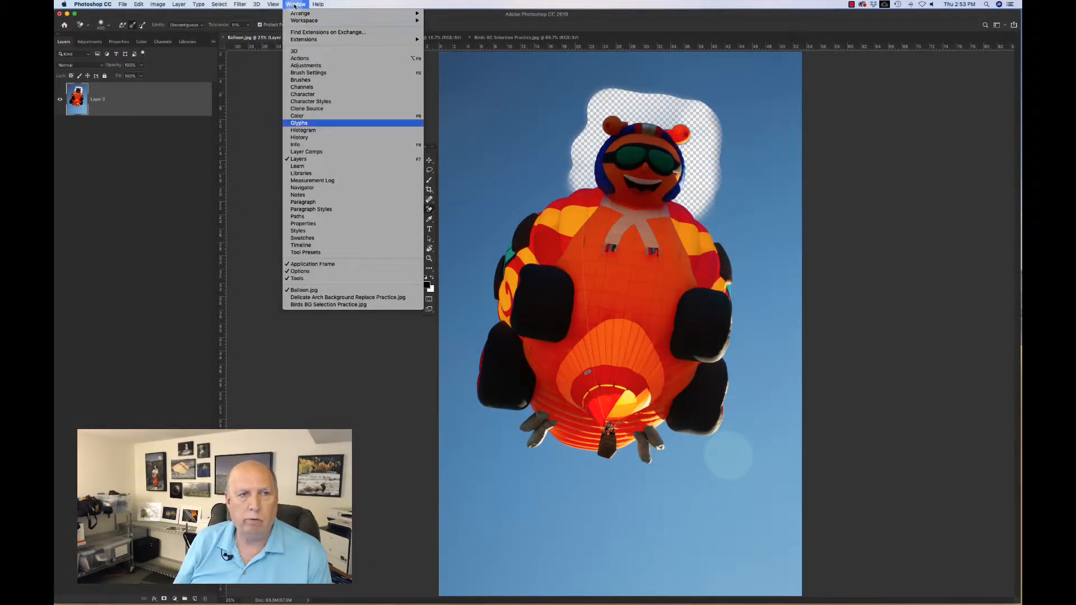
pyautogui.click(299, 138)
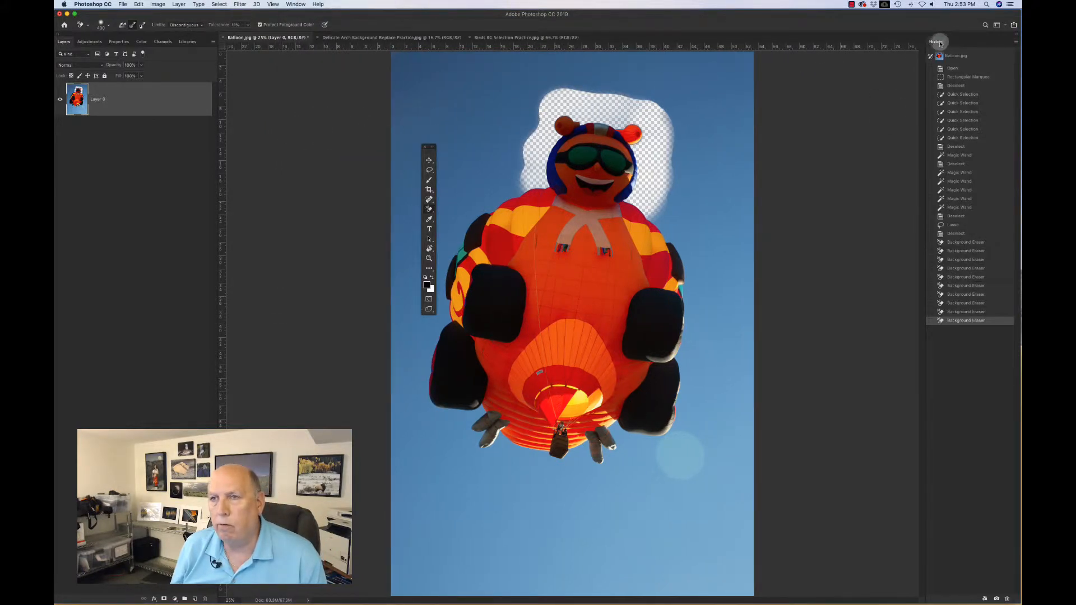
pyautogui.moveTo(939, 42); pyautogui.dragTo(528, 78)
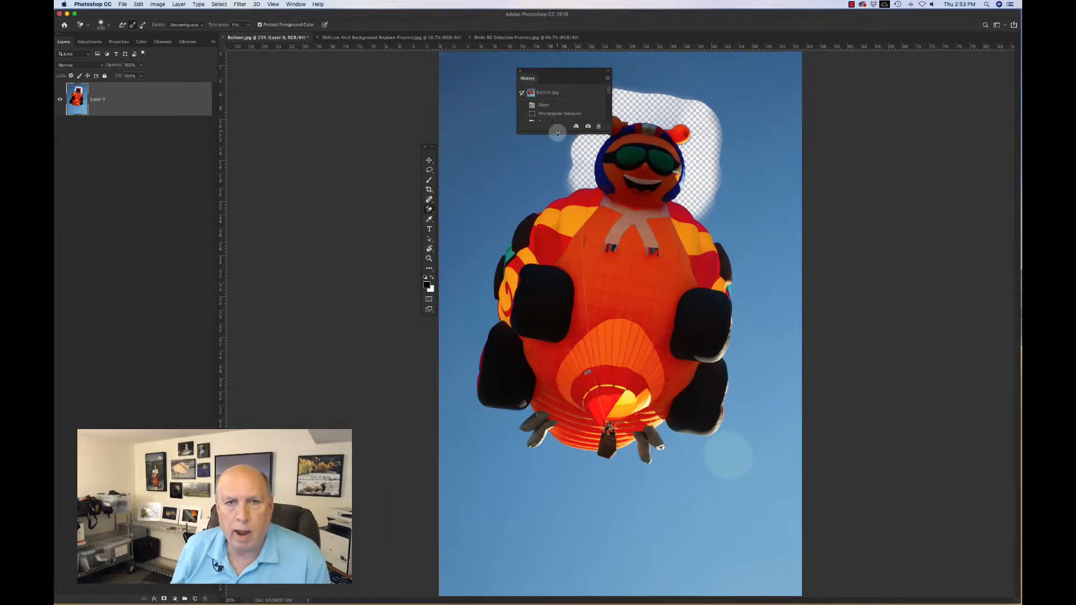
pyautogui.moveTo(558, 132); pyautogui.dragTo(558, 362)
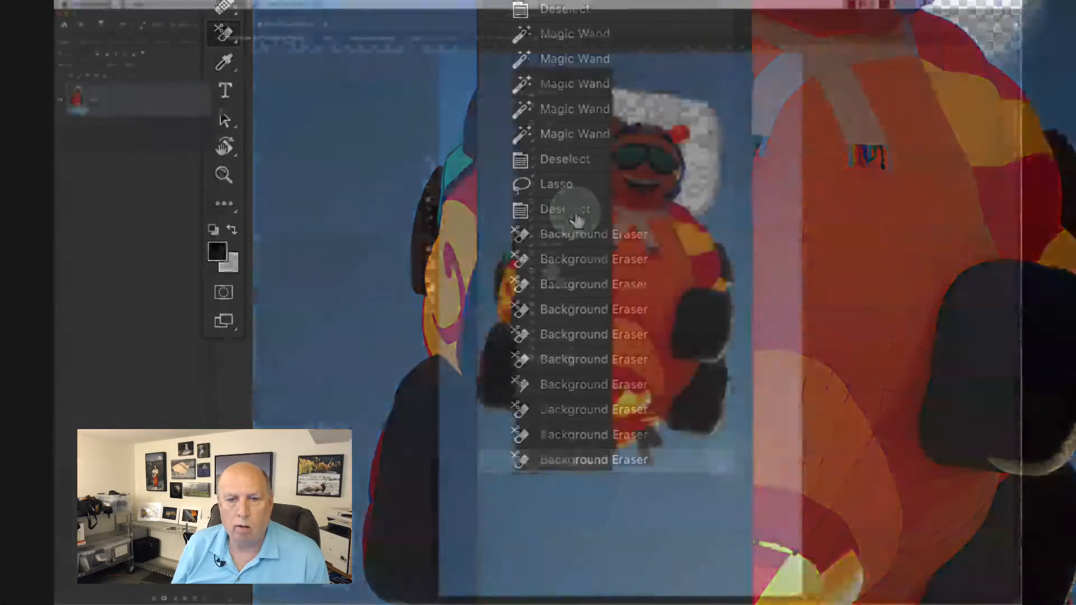
pyautogui.click(576, 220)
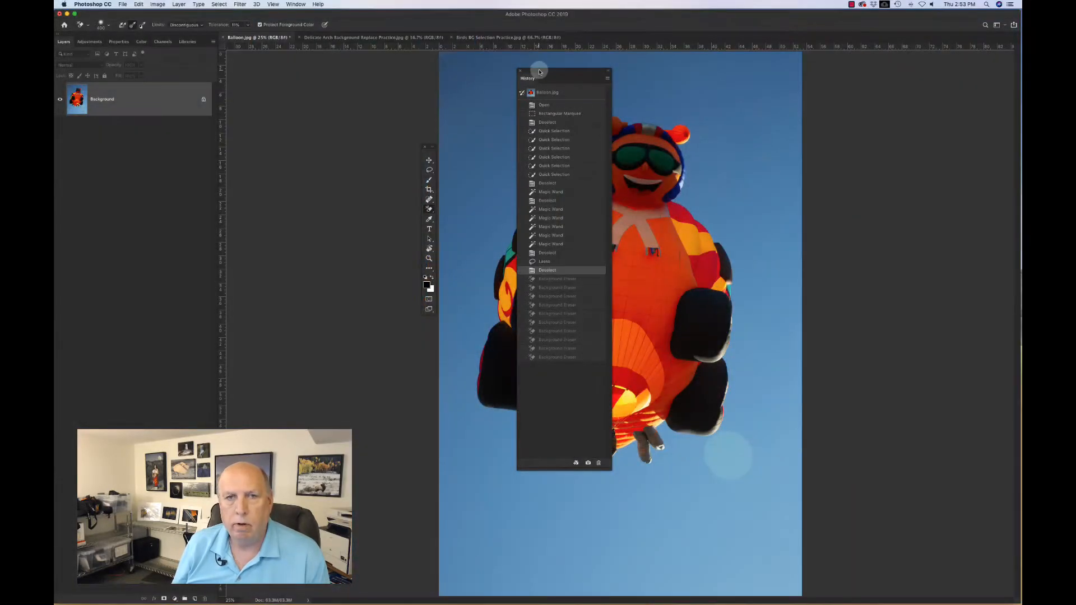
# Step: Dock the History panel beside the canvas and close it
pyautogui.moveTo(539, 72); pyautogui.dragTo(922, 62)
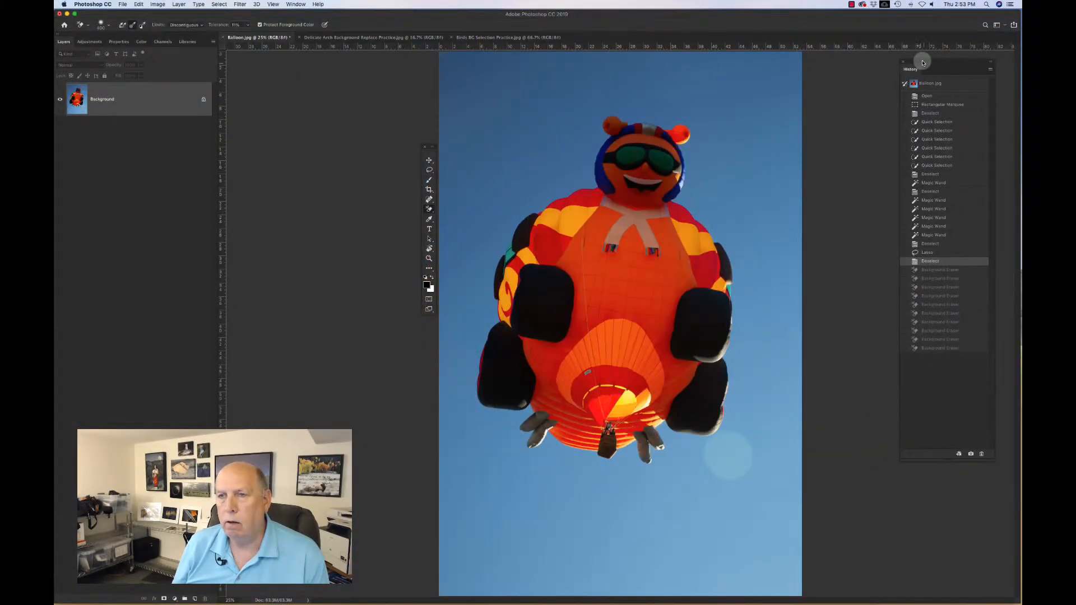
pyautogui.click(990, 72)
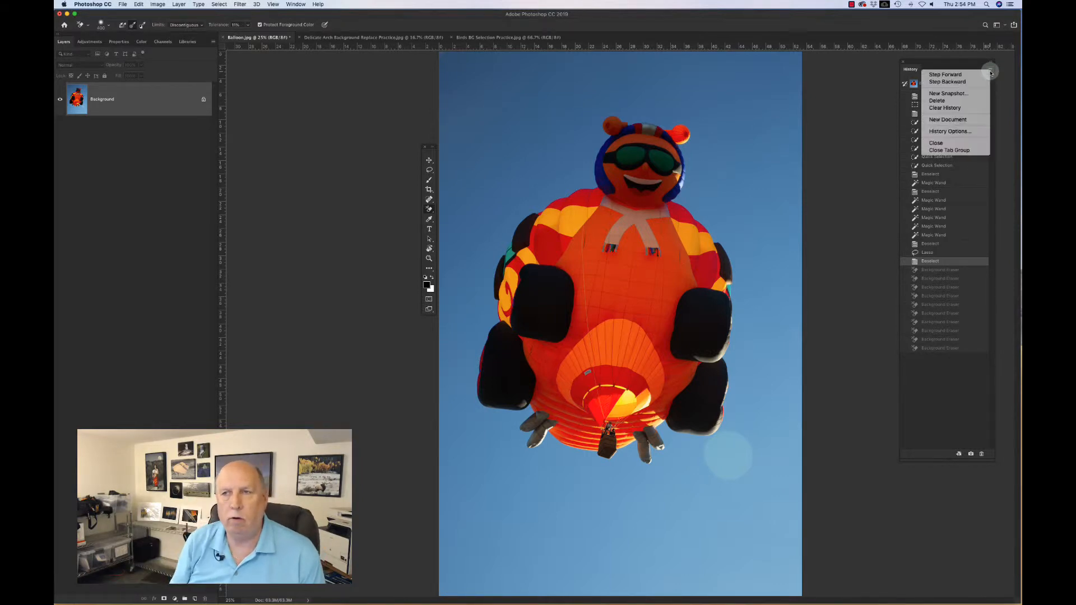
pyautogui.click(936, 143)
# Step: Select the whole sky with the Quick Selection Tool in one stroke around the balloon
pyautogui.click(429, 180)
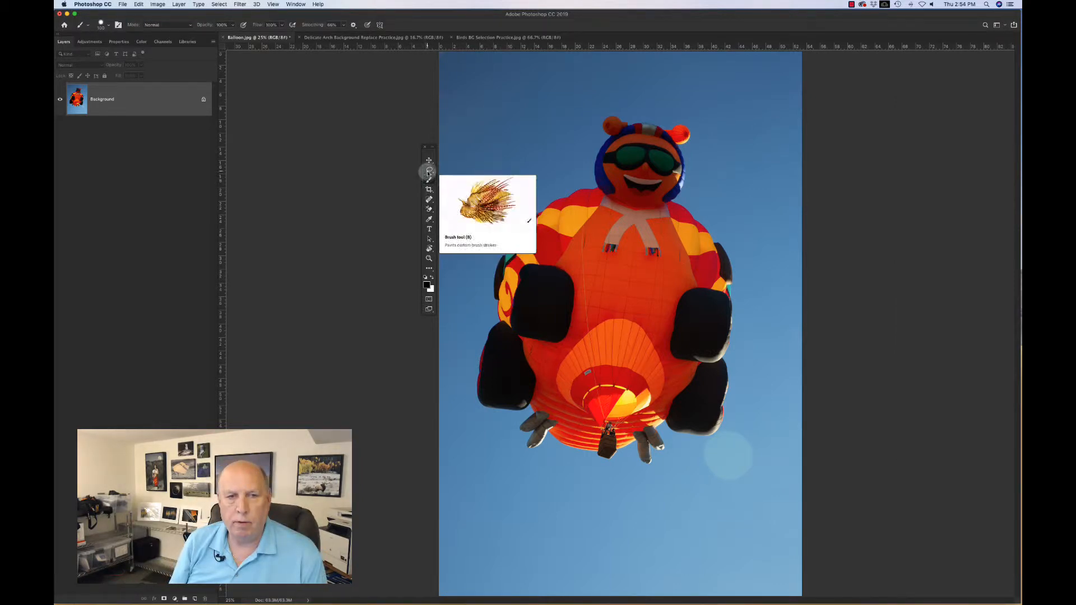
pyautogui.moveTo(429, 170); pyautogui.dragTo(454, 168)
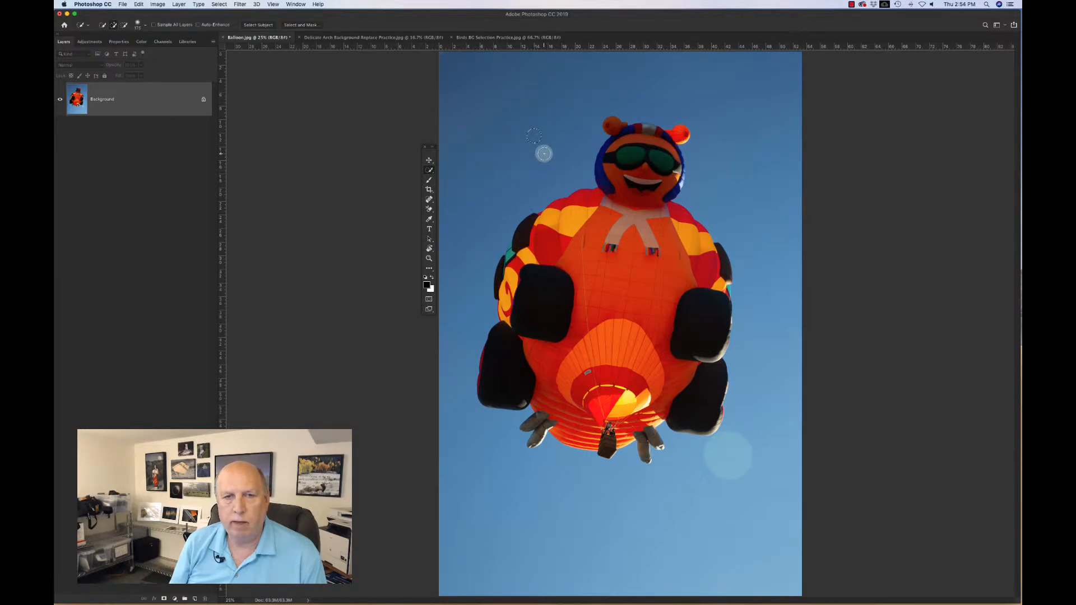
pyautogui.moveTo(551, 161)
pyautogui.mouseDown()
pyautogui.moveTo(552, 131)
pyautogui.moveTo(598, 97)
pyautogui.moveTo(733, 109)
pyautogui.moveTo(762, 273)
pyautogui.moveTo(765, 375)
pyautogui.moveTo(753, 388)
pyautogui.moveTo(755, 454)
pyautogui.moveTo(742, 474)
pyautogui.mouseUp()
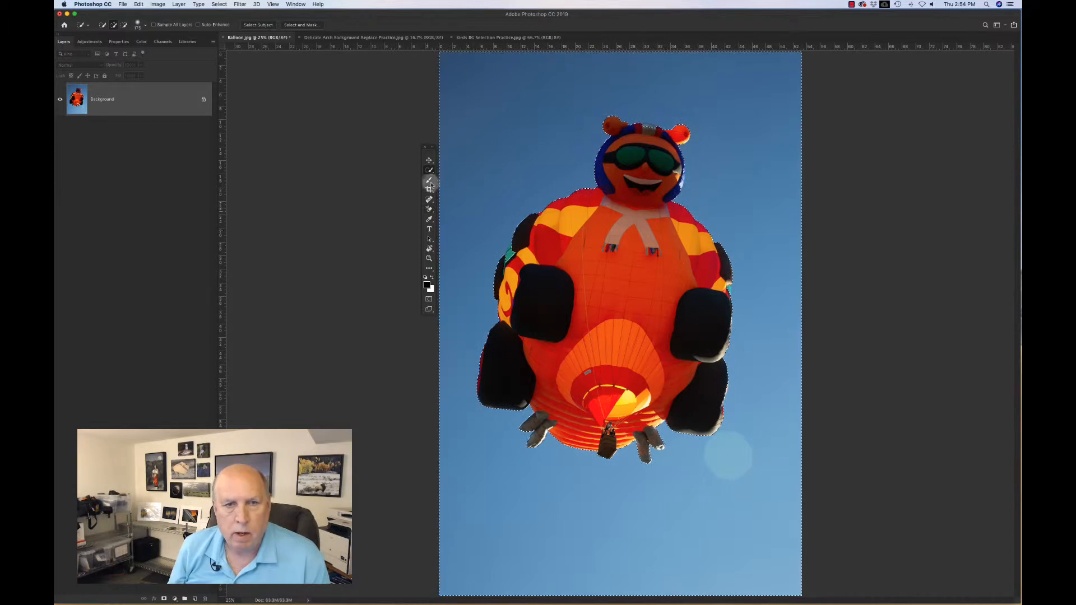
# Step: Enter Quick Mask mode, paint with the Brush near the balloon's head, and exit Quick Mask
pyautogui.click(428, 181)
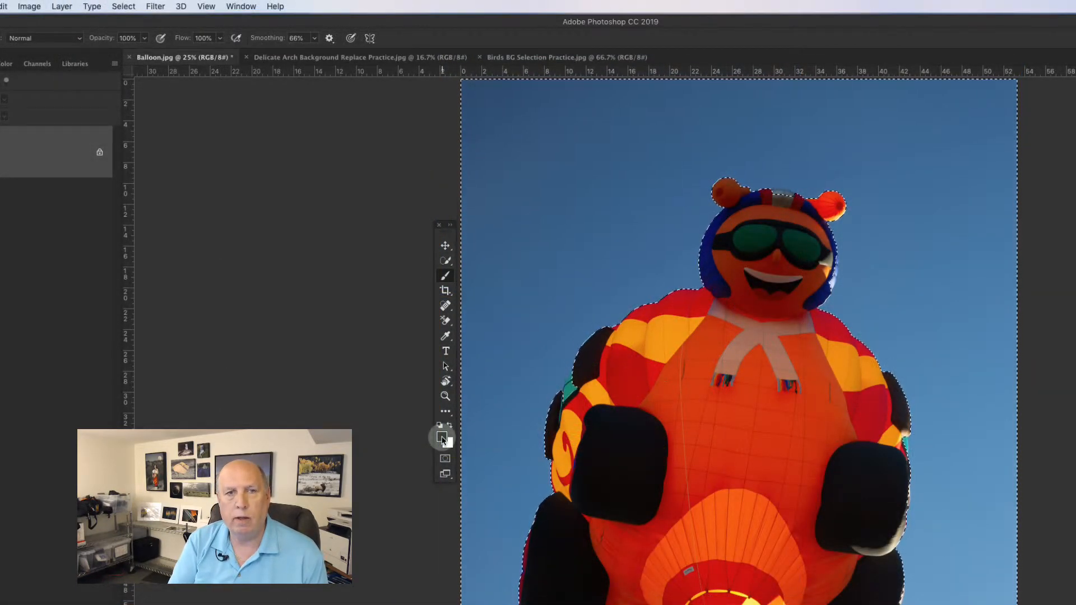
pyautogui.press('q')
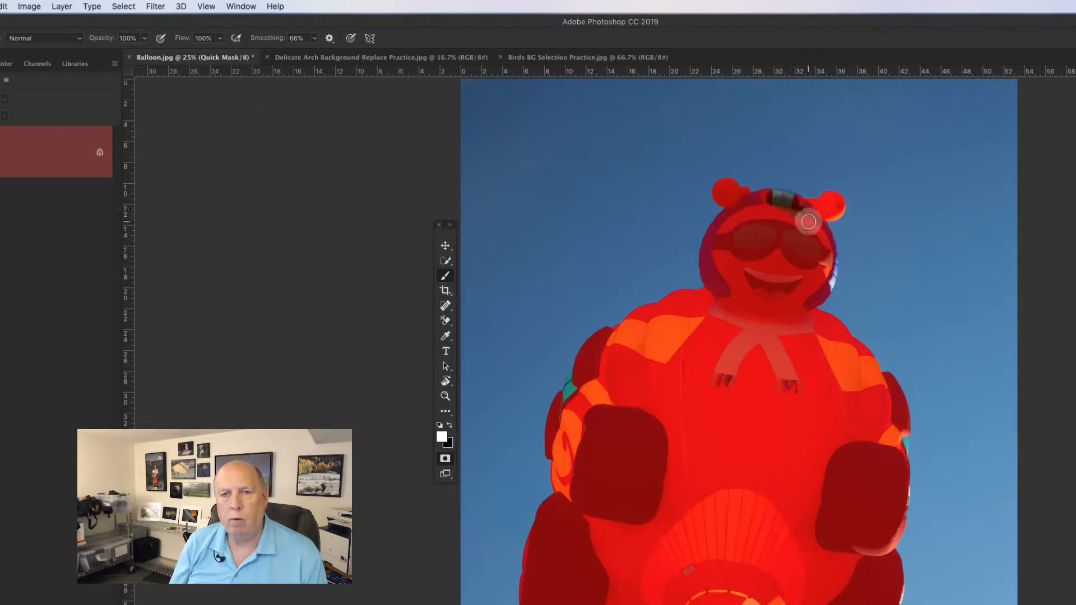
pyautogui.moveTo(808, 222); pyautogui.dragTo(785, 200)
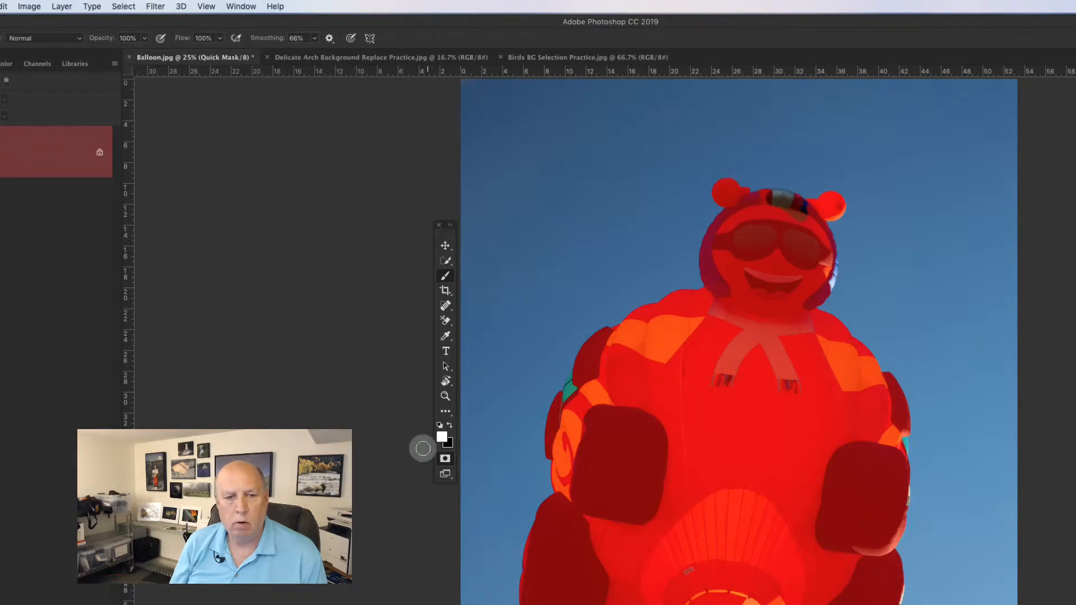
pyautogui.press('q')
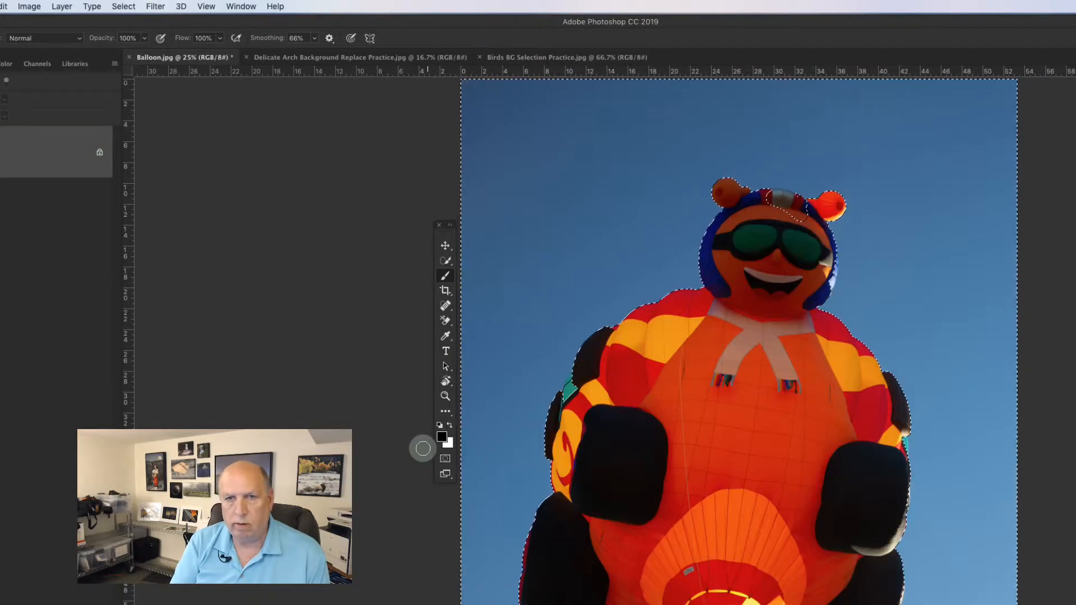
# Step: Enter Quick Mask mode with black as the paint colour and paint mask over the top of the balloon's head
pyautogui.press('q')
pyautogui.press('x')
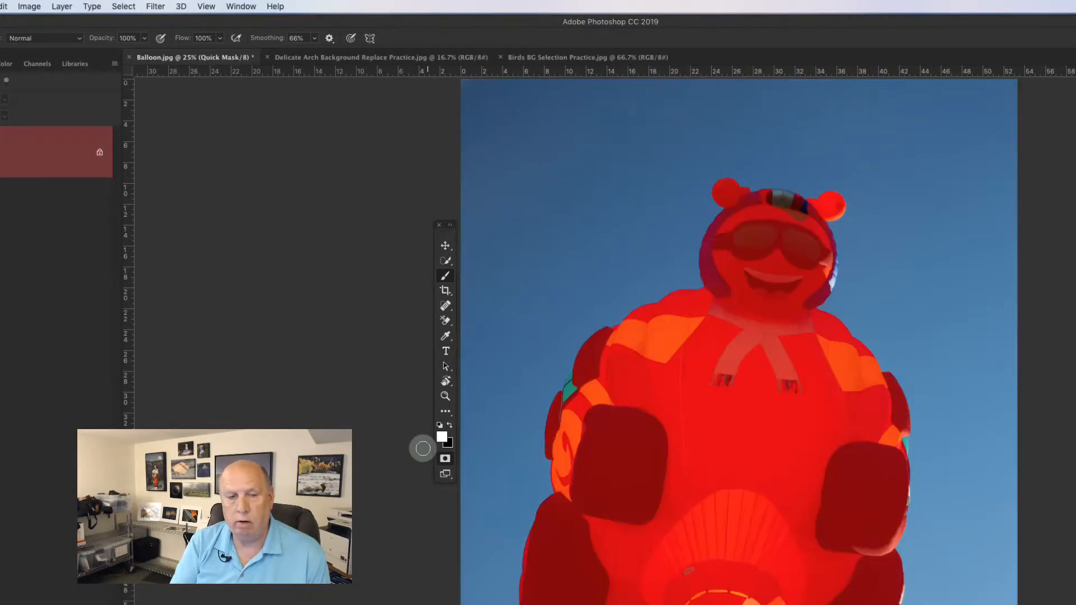
pyautogui.click(449, 425)
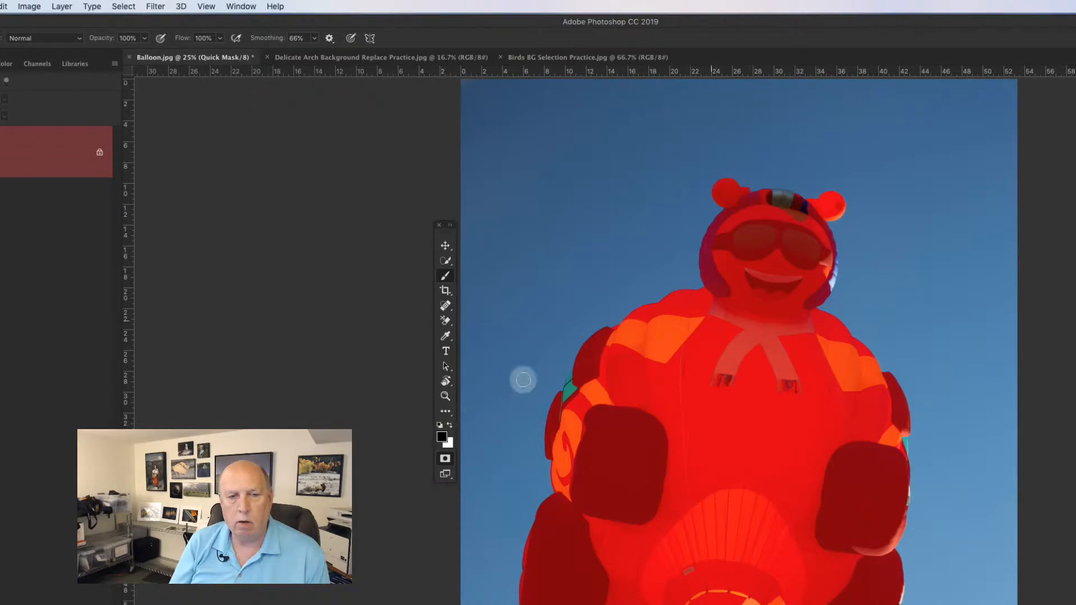
pyautogui.moveTo(811, 223)
pyautogui.mouseDown()
pyautogui.moveTo(761, 197)
pyautogui.moveTo(786, 208)
pyautogui.mouseUp()
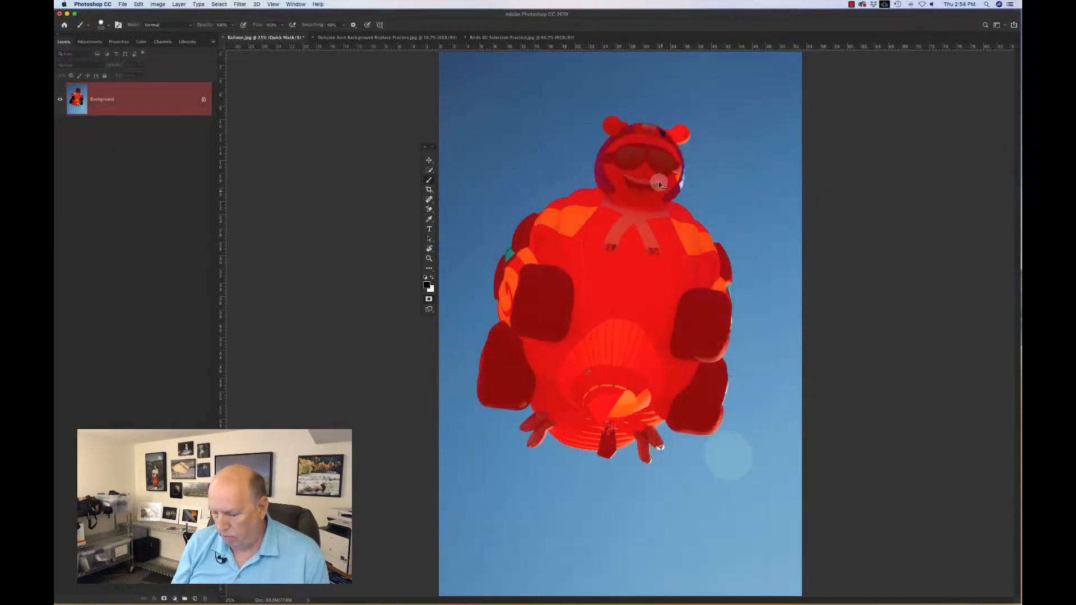
# Step: Zoom in on the balloon's head and toggle Quick Mask off and on to inspect the selection edge there
pyautogui.press('super+minus')
pyautogui.press('super+minus')
pyautogui.press('super+plus')
pyautogui.press('super+plus')
pyautogui.press('super+plus')
pyautogui.press('super+plus')
pyautogui.press('super+plus')
pyautogui.press('super+plus')
pyautogui.press('super+plus')
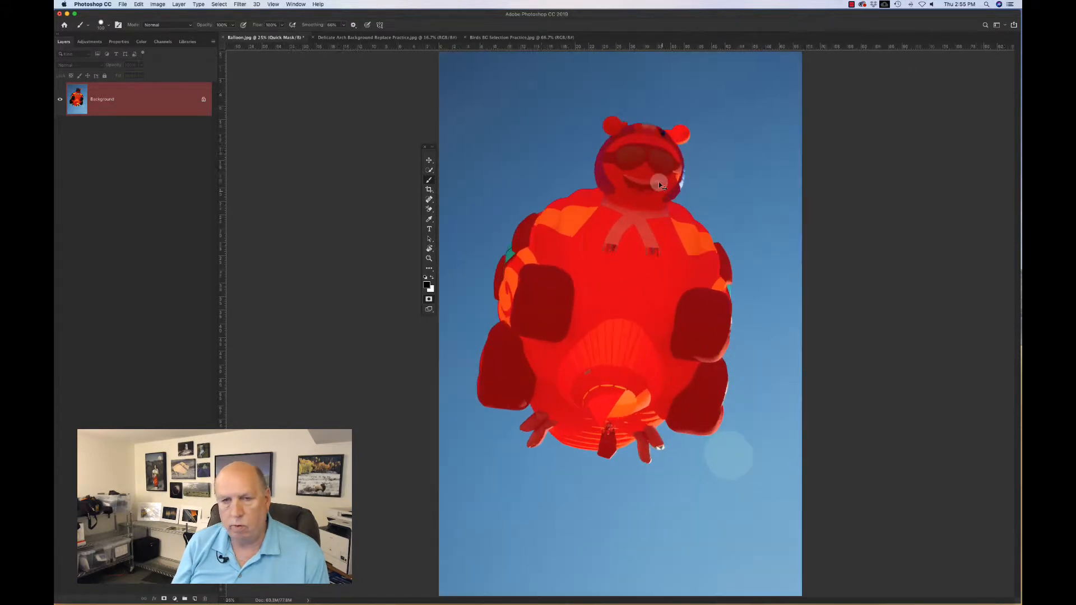
pyautogui.scroll(10, 659, 183)
pyautogui.scroll(15, 659, 182)
pyautogui.hscroll(5, 659, 182)
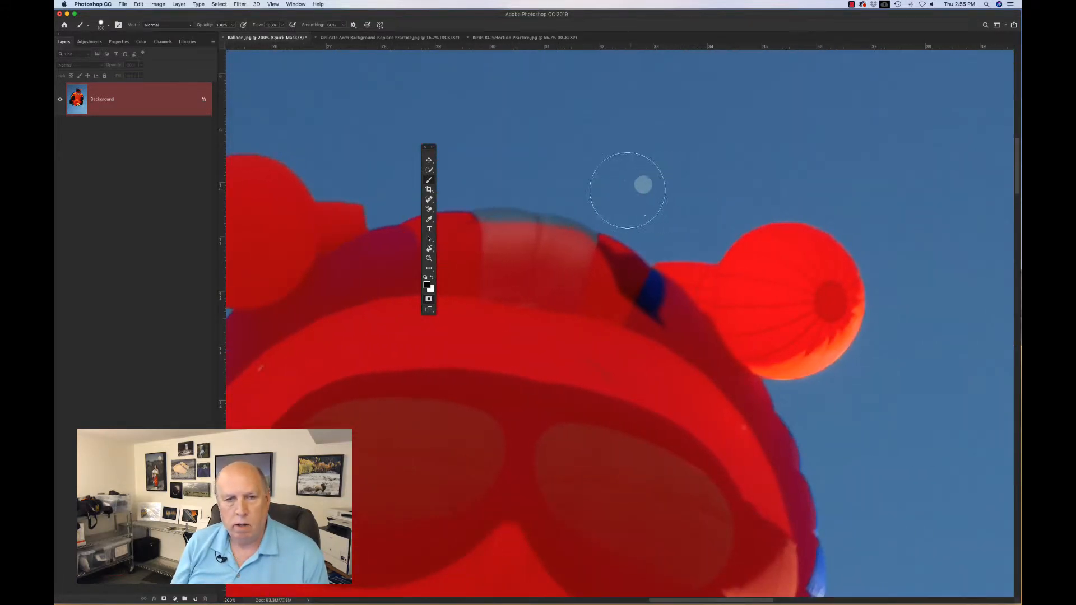
pyautogui.press('q')
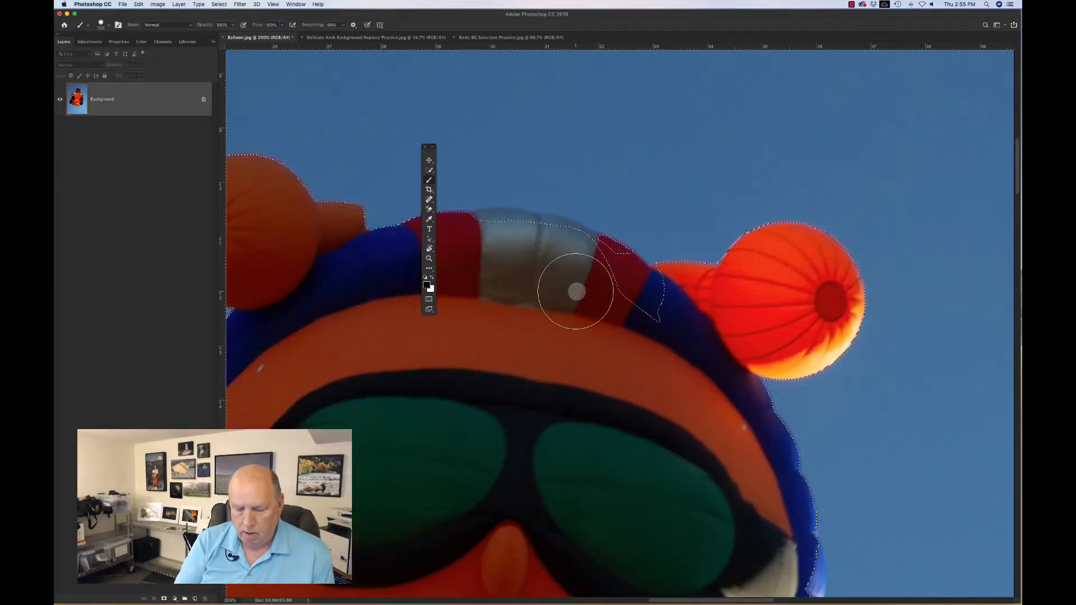
pyautogui.press('q')
# Step: Shrink the brush and paint mask across the grey band at the top of the balloon's head
pyautogui.press('[')
pyautogui.press('[')
pyautogui.press('[')
pyautogui.press('[')
pyautogui.press('[')
pyautogui.press('[')
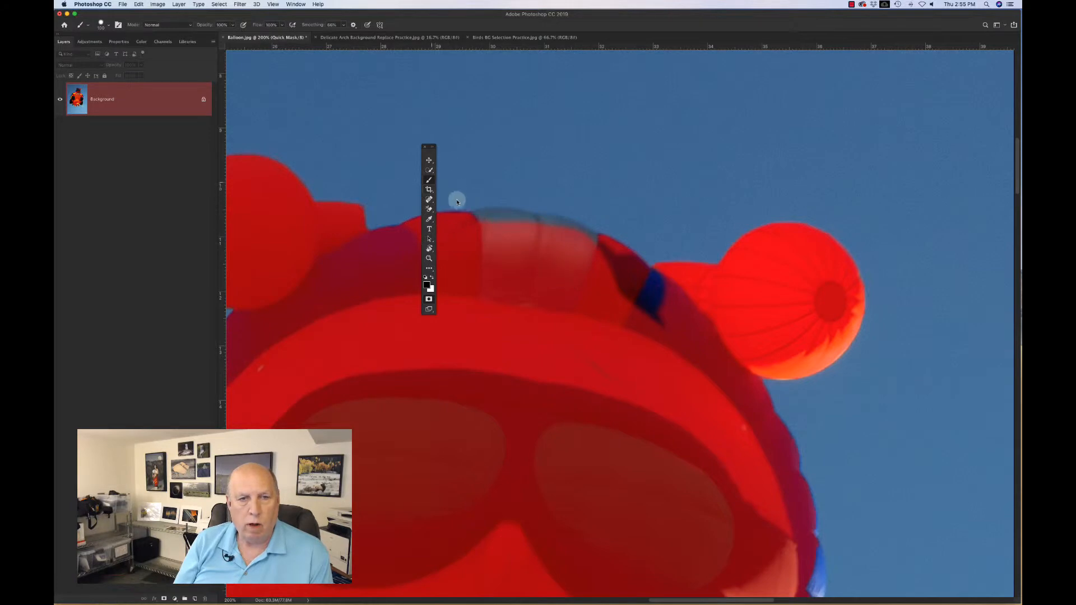
pyautogui.press(']')
pyautogui.press(']')
pyautogui.press(']')
pyautogui.press(']')
pyautogui.press(']')
pyautogui.press('[')
pyautogui.press('[')
pyautogui.press('[')
pyautogui.press('[')
pyautogui.press('[')
pyautogui.press('[')
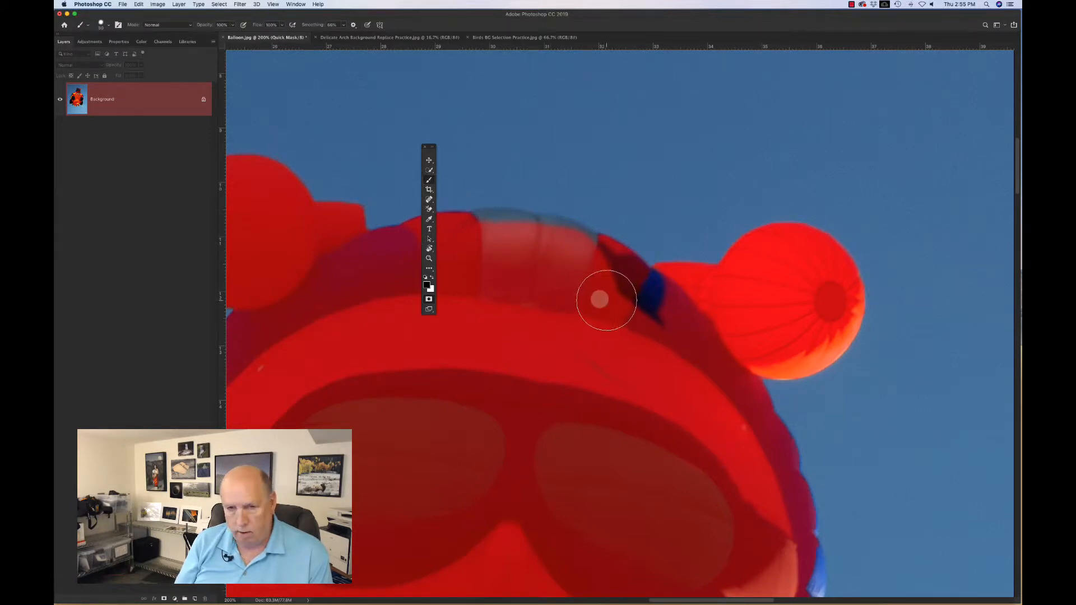
pyautogui.moveTo(669, 323)
pyautogui.mouseDown()
pyautogui.moveTo(629, 278)
pyautogui.moveTo(663, 292)
pyautogui.moveTo(597, 257)
pyautogui.moveTo(635, 309)
pyautogui.moveTo(661, 306)
pyautogui.moveTo(657, 288)
pyautogui.moveTo(594, 248)
pyautogui.moveTo(541, 227)
pyautogui.moveTo(486, 230)
pyautogui.mouseUp()
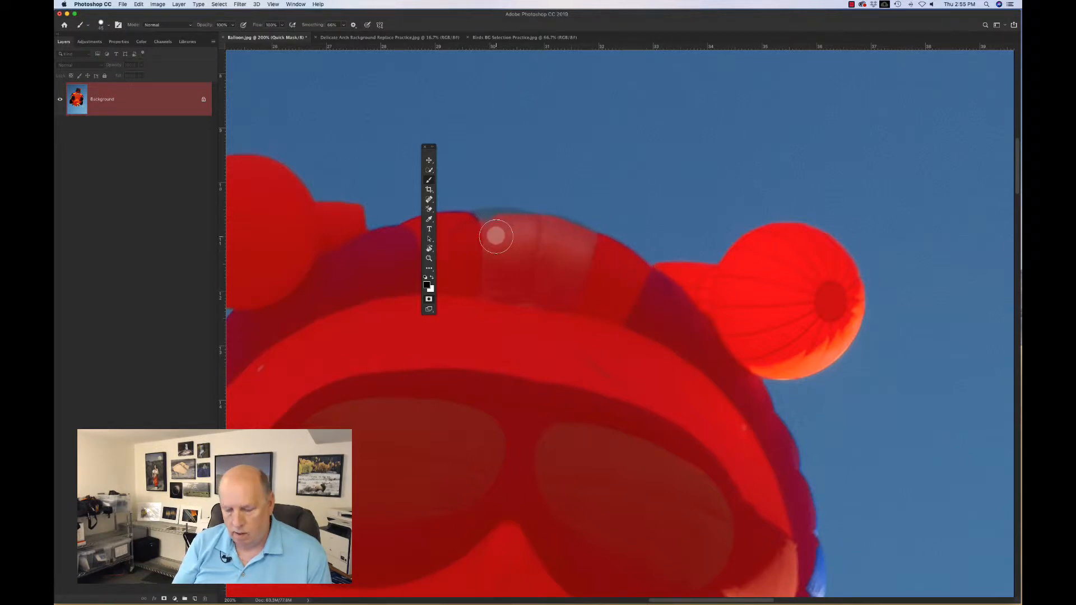
# Step: Paint more mask over the left end of the grey band and exit Quick Mask mode
pyautogui.press('q')
pyautogui.press('q')
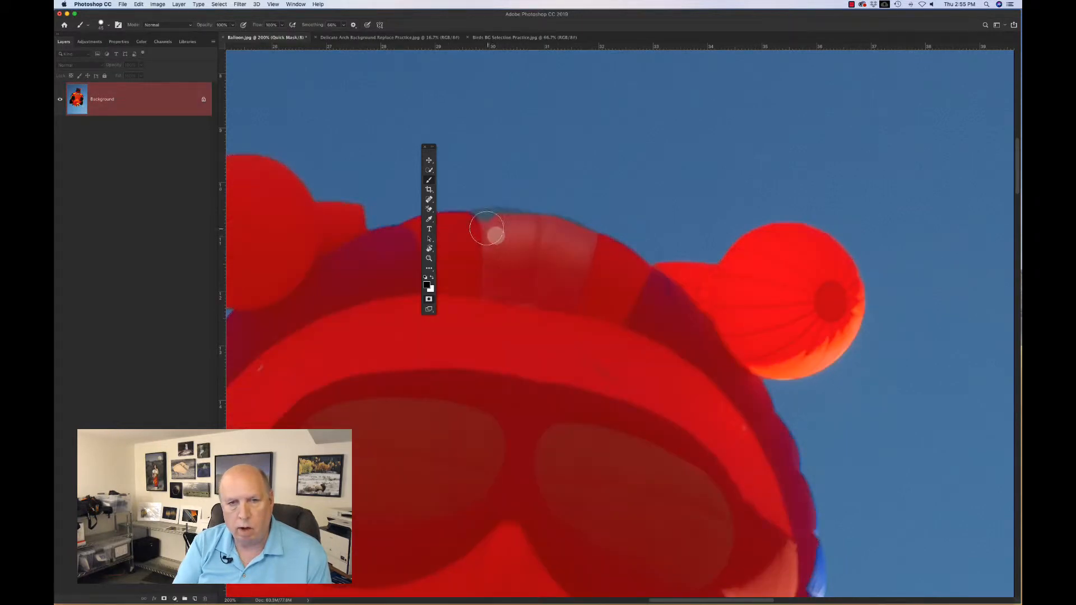
pyautogui.moveTo(481, 225); pyautogui.dragTo(557, 243)
pyautogui.press('q')
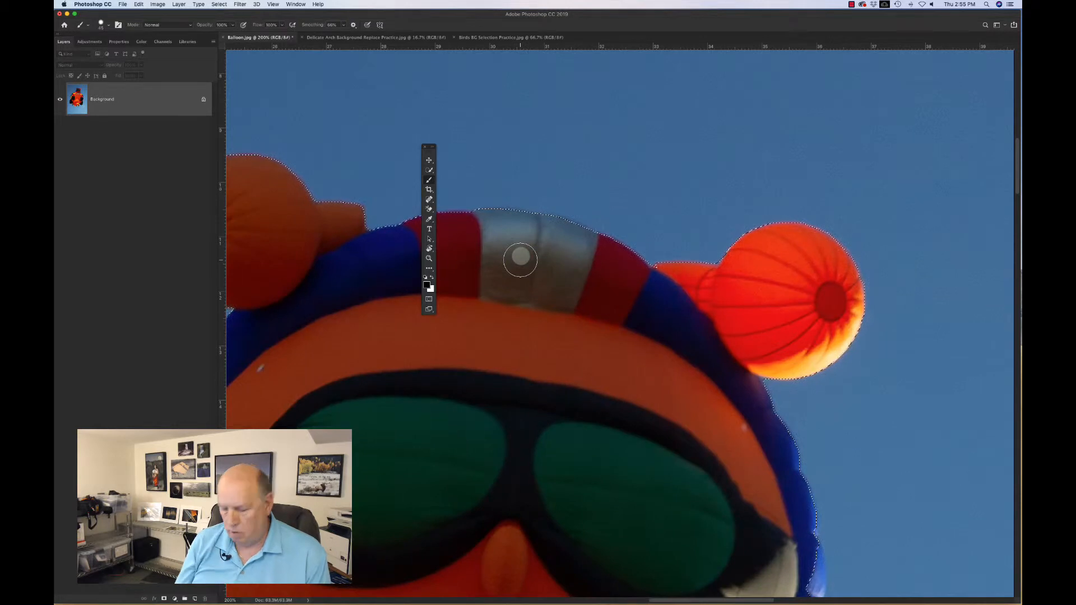
# Step: Review the whole masked balloon at fit-to-window size in Quick Mask, then exit Quick Mask
pyautogui.press('q')
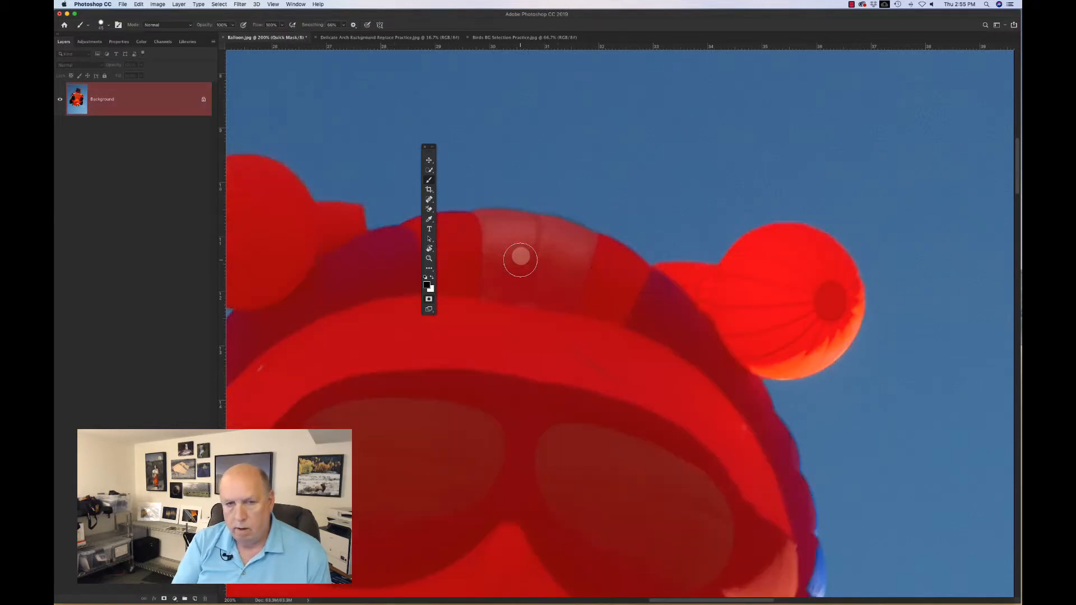
pyautogui.press('super+0')
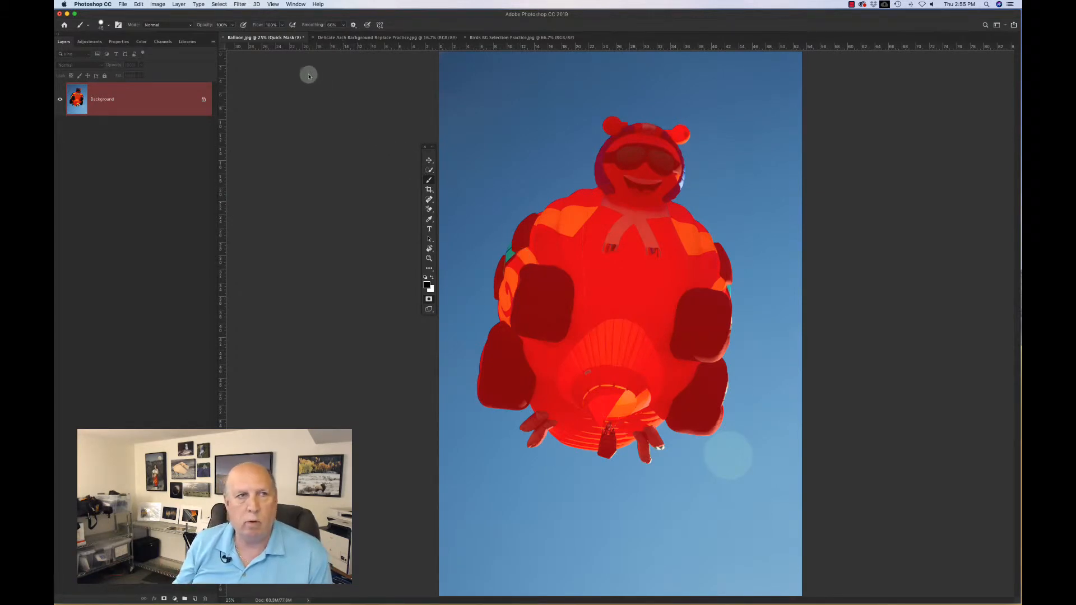
pyautogui.click(219, 4)
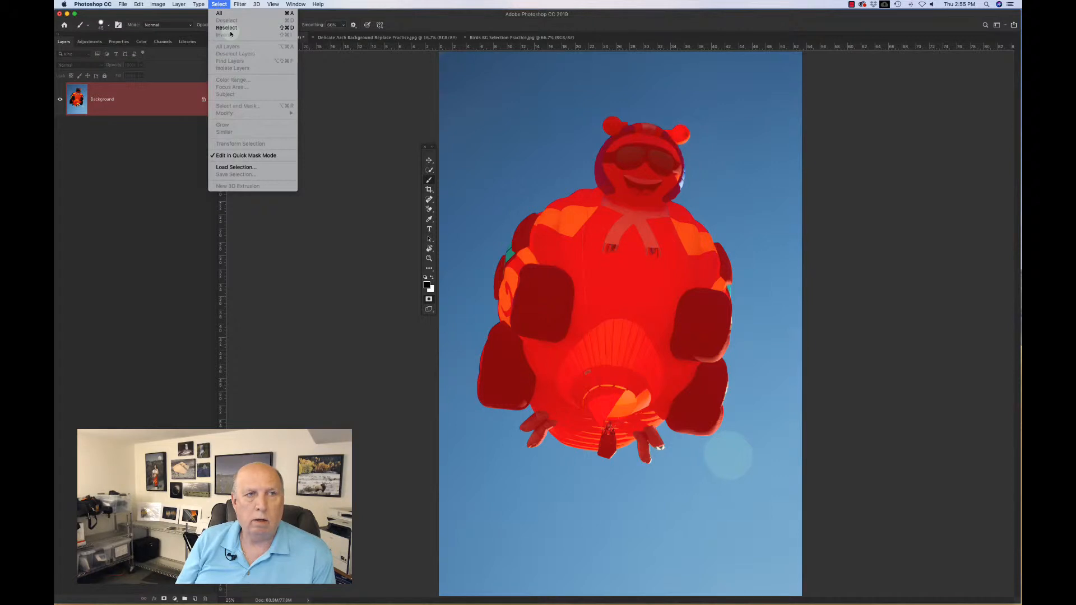
pyautogui.click(469, 71)
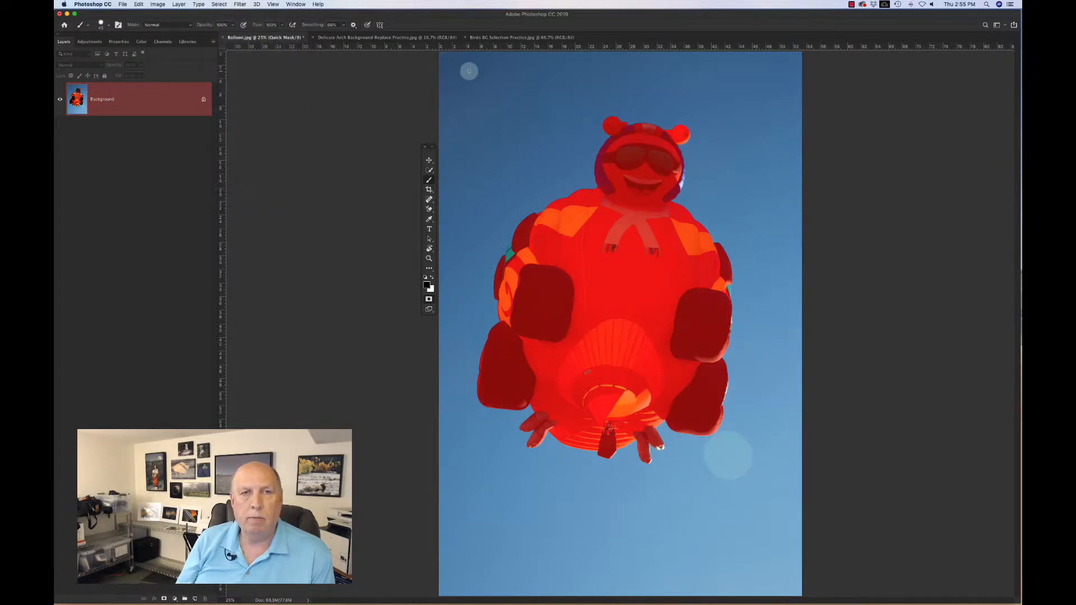
pyautogui.press('q')
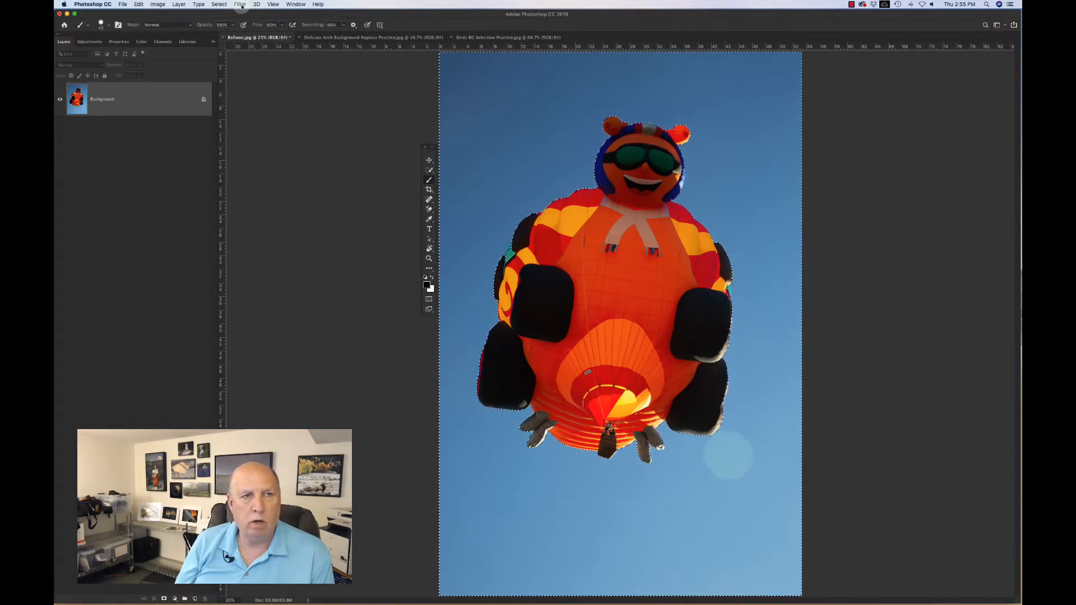
# Step: Invert the selection so the balloon is selected instead of the sky
pyautogui.click(241, 7)
pyautogui.moveTo(220, 7)
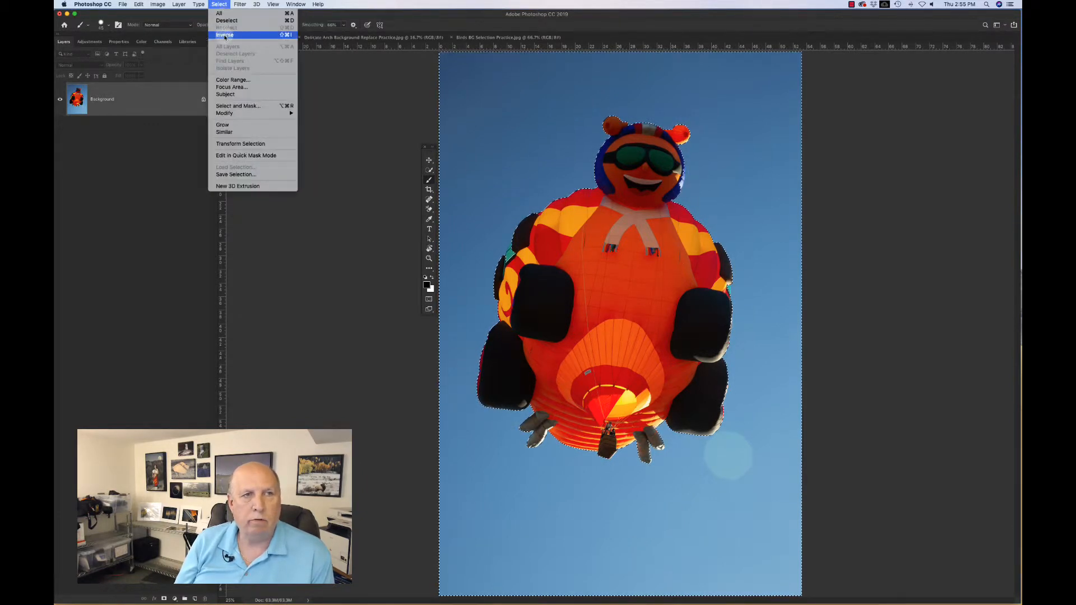
pyautogui.click(225, 35)
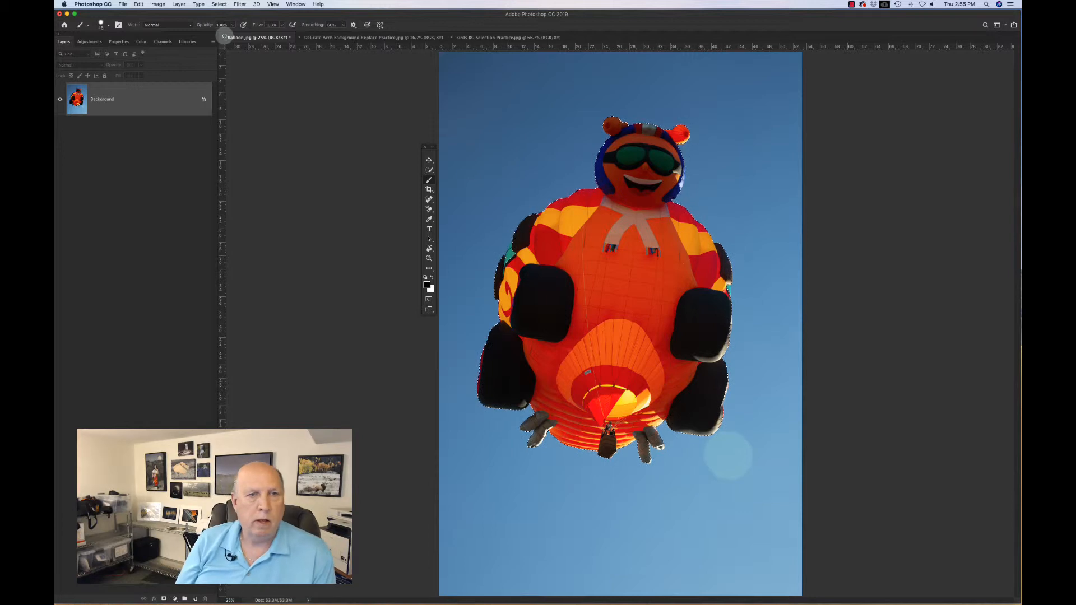
# Step: Switch to the Quick Selection Tool and open the Select and Mask workspace
pyautogui.click(429, 170)
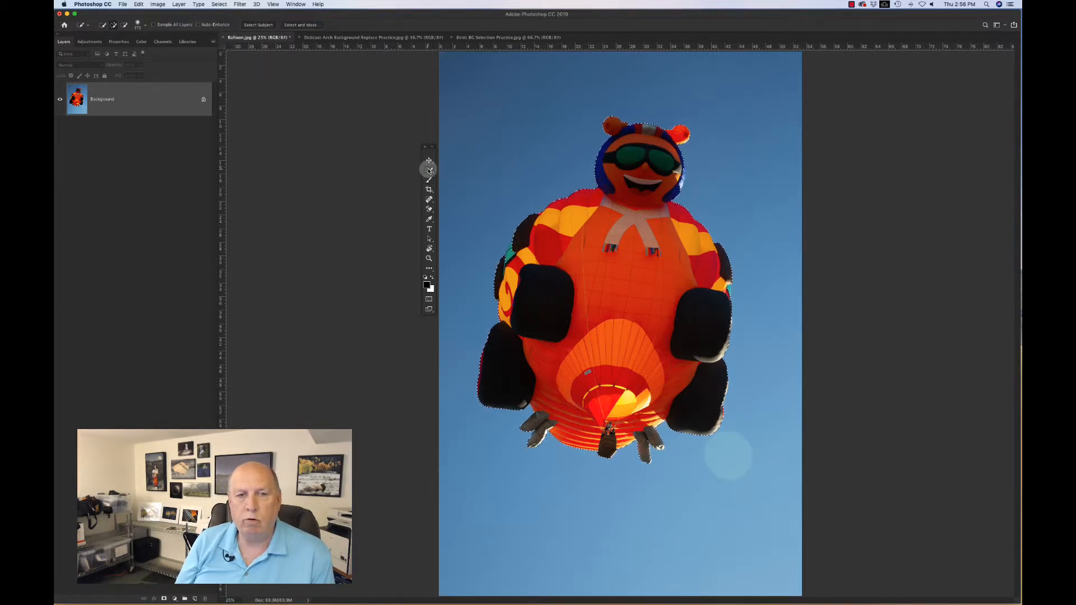
pyautogui.rightClick(429, 170)
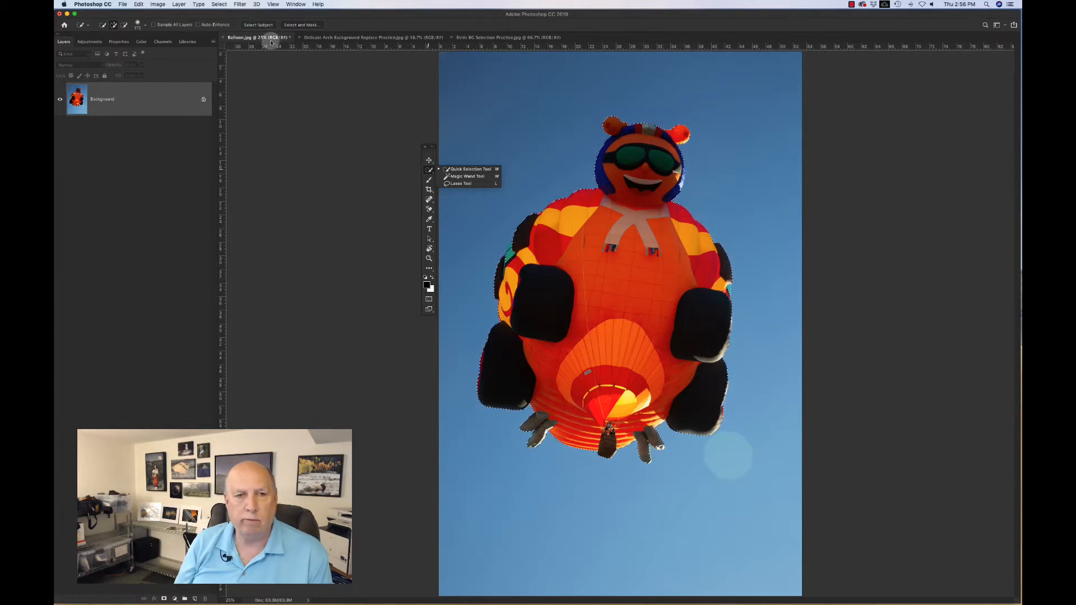
pyautogui.click(429, 162)
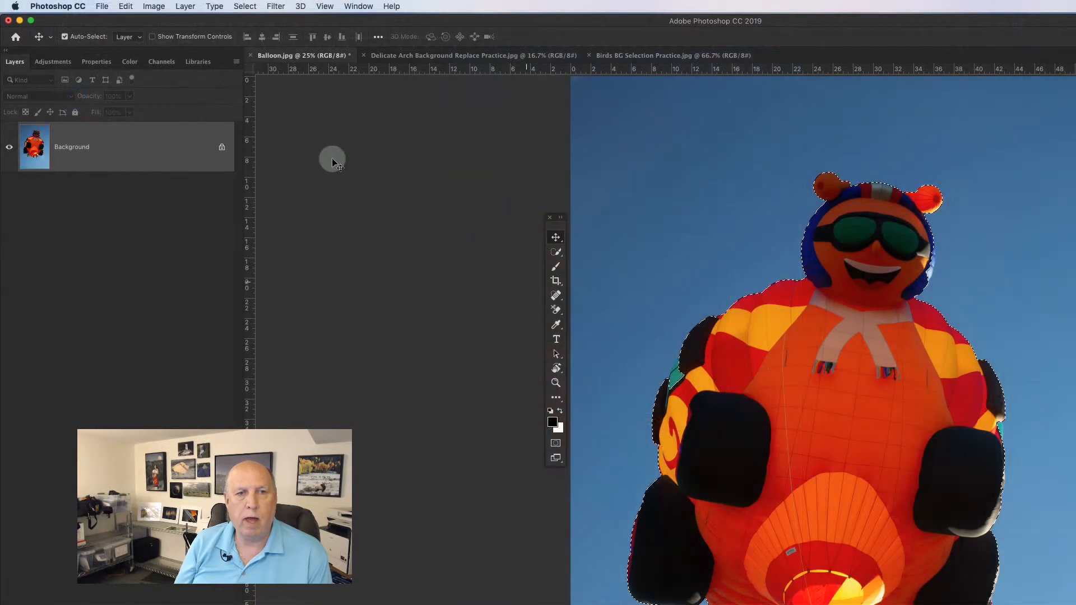
pyautogui.click(555, 280)
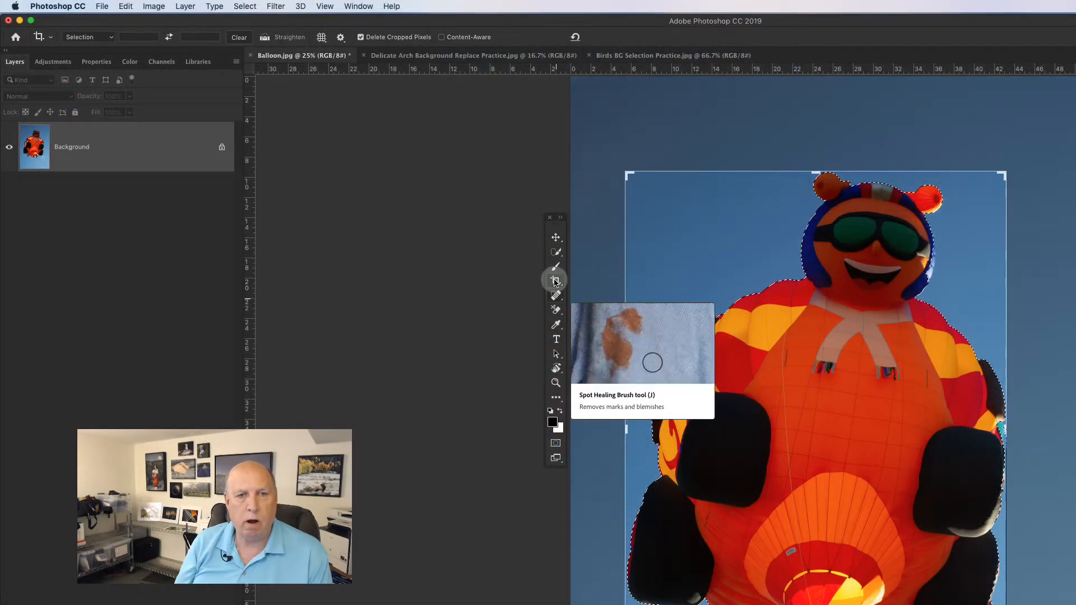
pyautogui.click(556, 297)
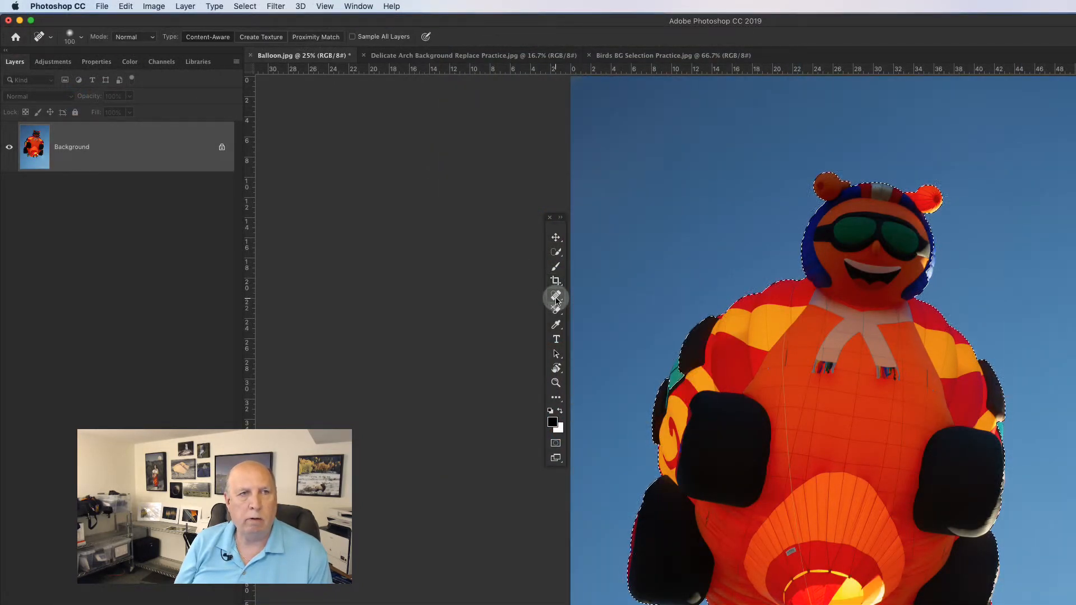
pyautogui.click(556, 255)
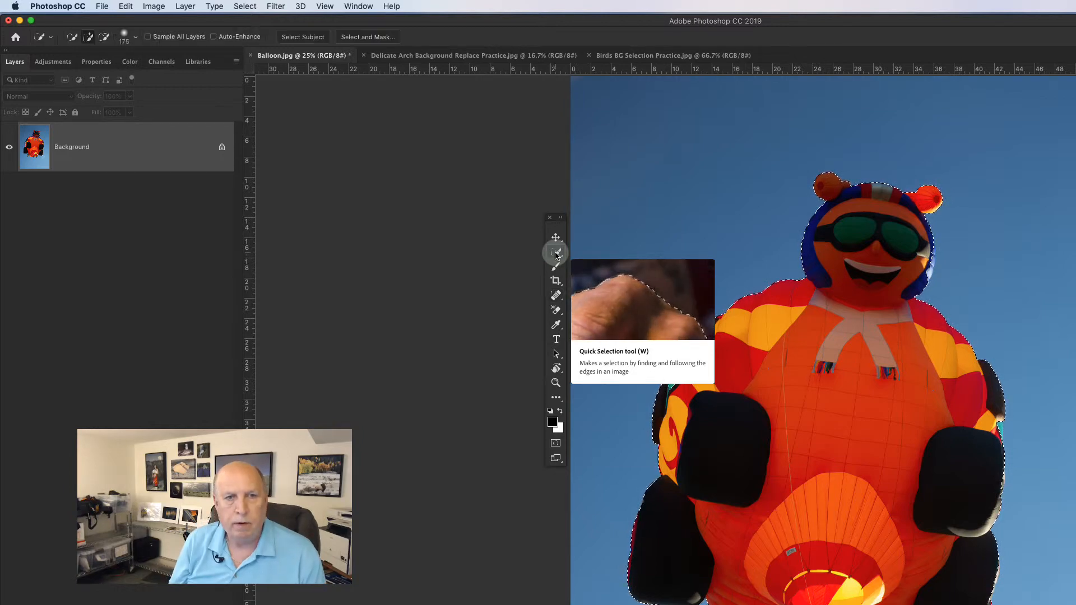
pyautogui.click(586, 251)
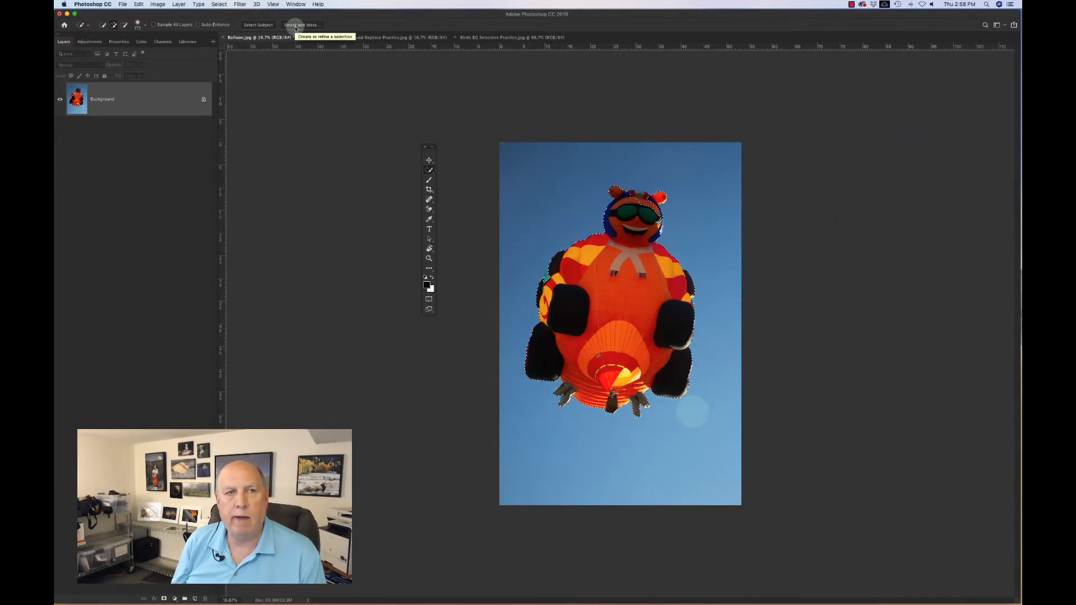
pyautogui.click(296, 25)
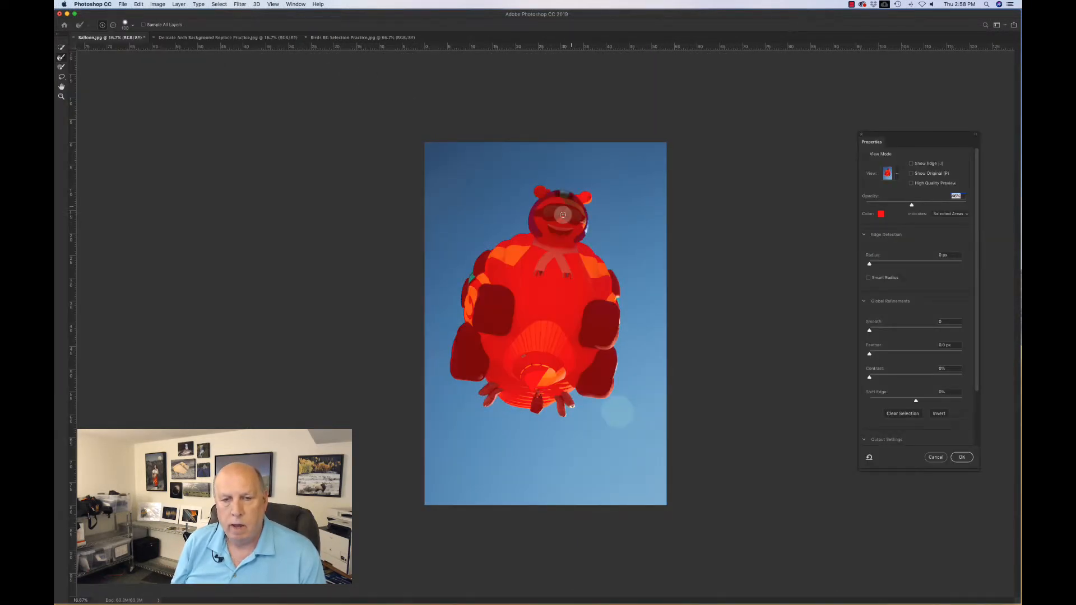
# Step: Zoom in on the head and refine the grey band's edge with the Refine Edge Brush
pyautogui.press('super+plus')
pyautogui.press('super+plus')
pyautogui.press('super+plus')
pyautogui.press('super+plus')
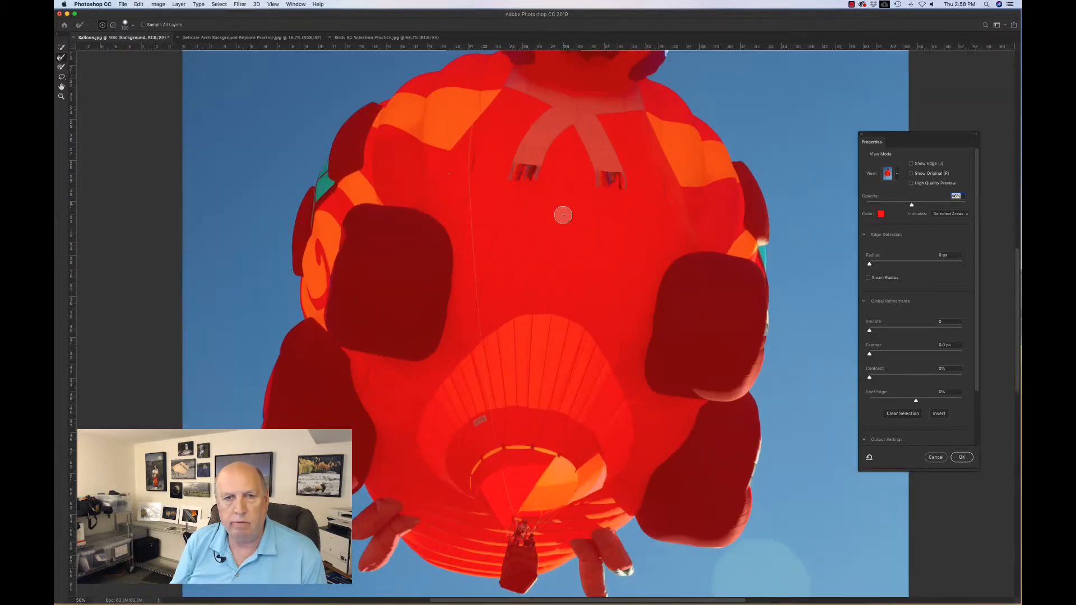
pyautogui.scroll(10, 578, 204)
pyautogui.scroll(3, 578, 204)
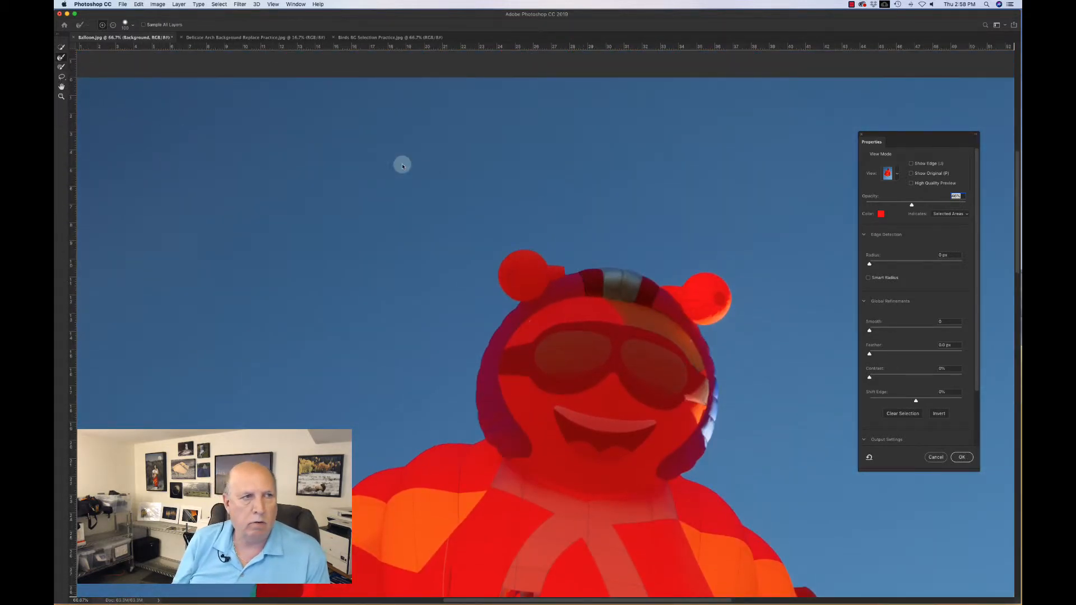
pyautogui.click(61, 58)
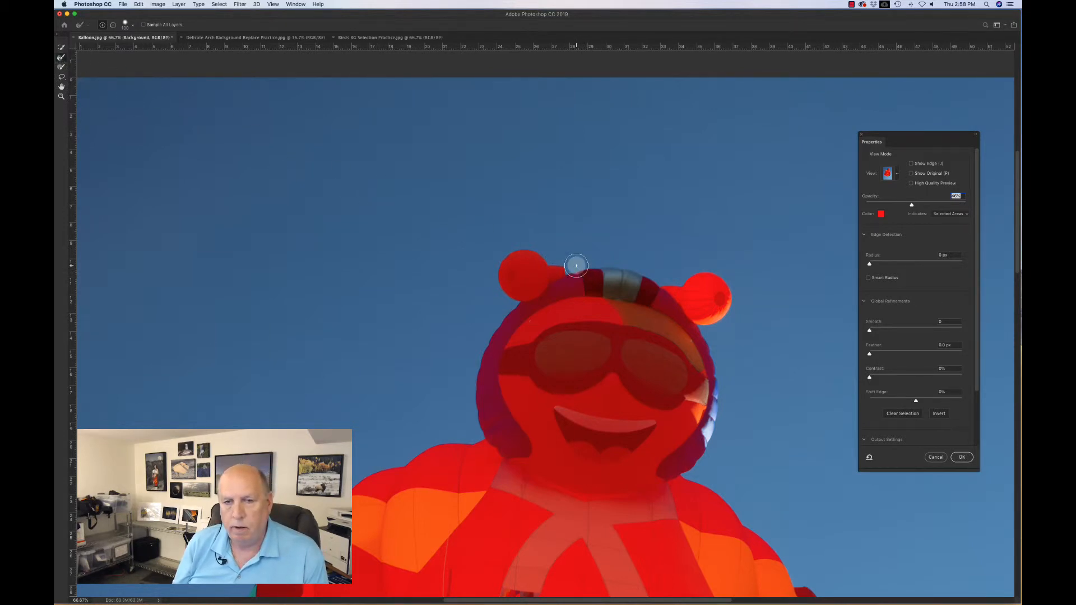
pyautogui.moveTo(576, 265)
pyautogui.mouseDown()
pyautogui.moveTo(649, 275)
pyautogui.moveTo(607, 273)
pyautogui.mouseUp()
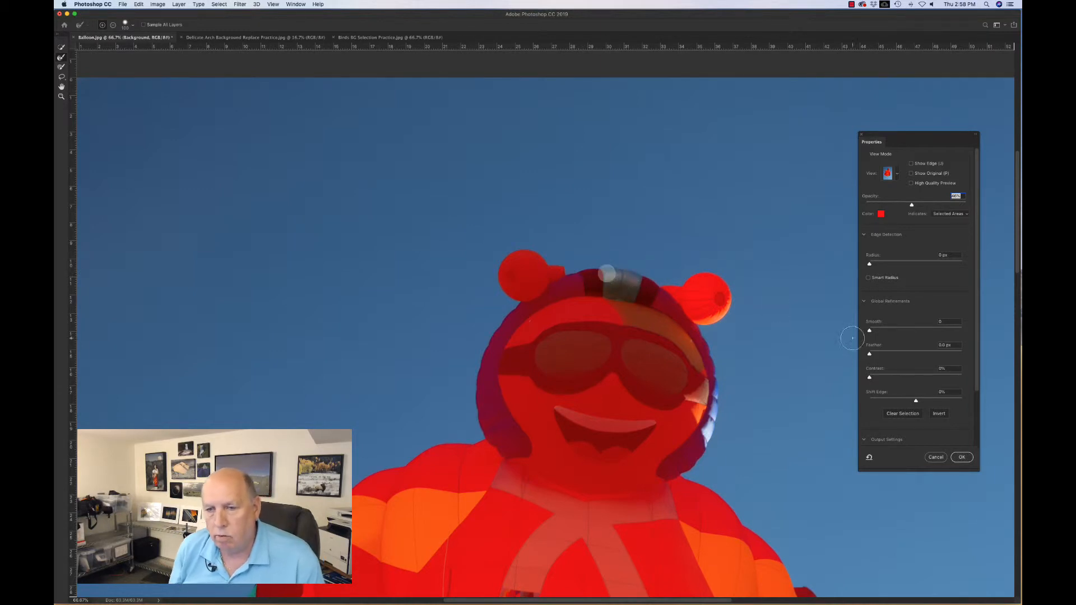
# Step: Set the view mode to Marching Ants and brush along the band on top of the head to refine it
pyautogui.click(887, 174)
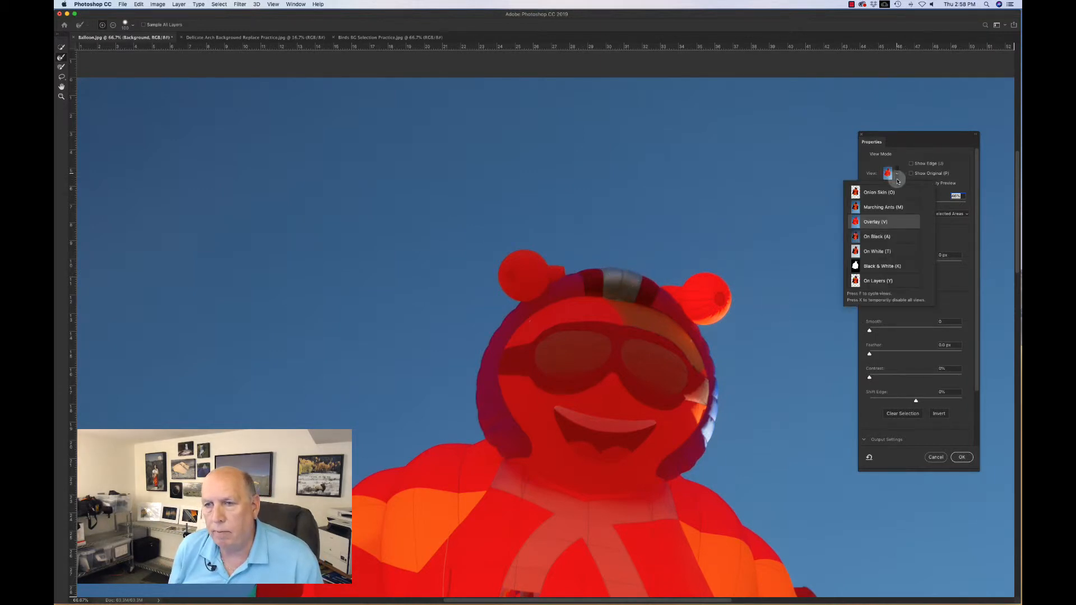
pyautogui.click(883, 208)
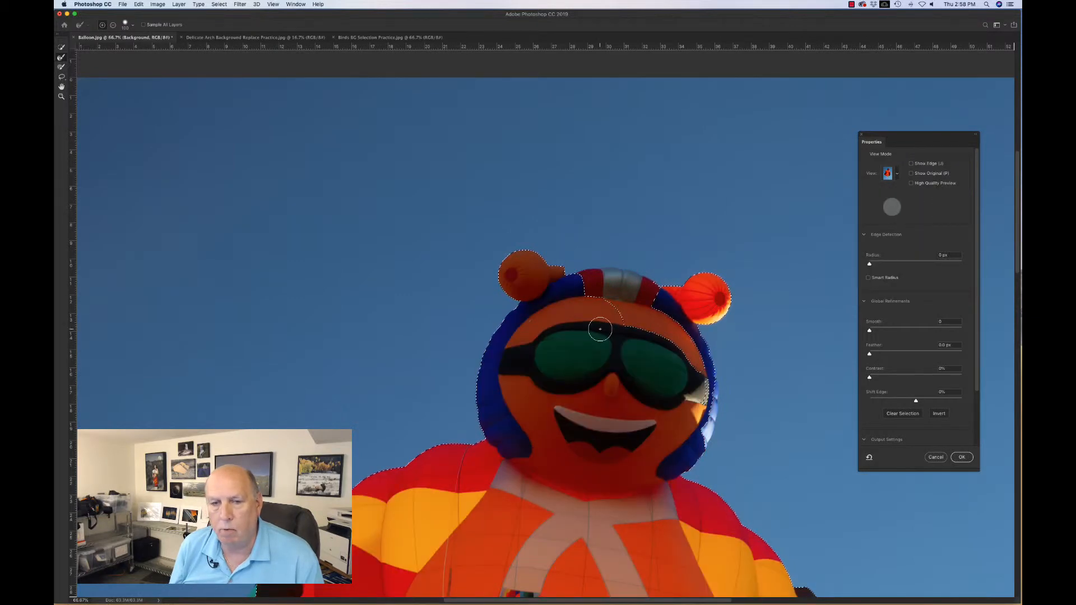
pyautogui.moveTo(618, 321)
pyautogui.mouseDown()
pyautogui.moveTo(677, 324)
pyautogui.moveTo(629, 340)
pyautogui.moveTo(636, 325)
pyautogui.moveTo(663, 328)
pyautogui.moveTo(698, 368)
pyautogui.mouseUp()
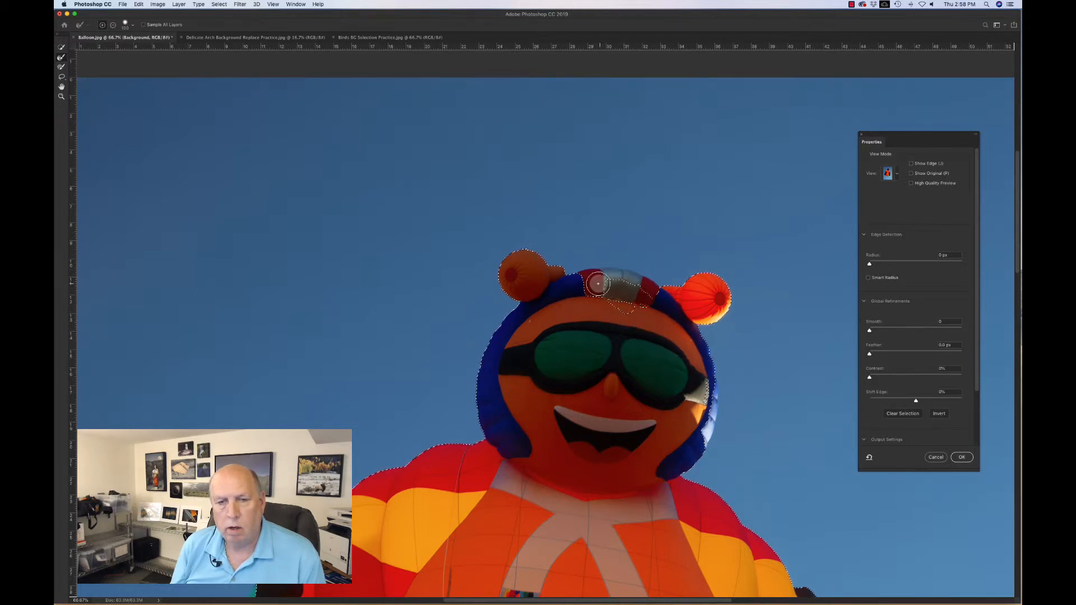
pyautogui.moveTo(605, 289); pyautogui.dragTo(584, 291)
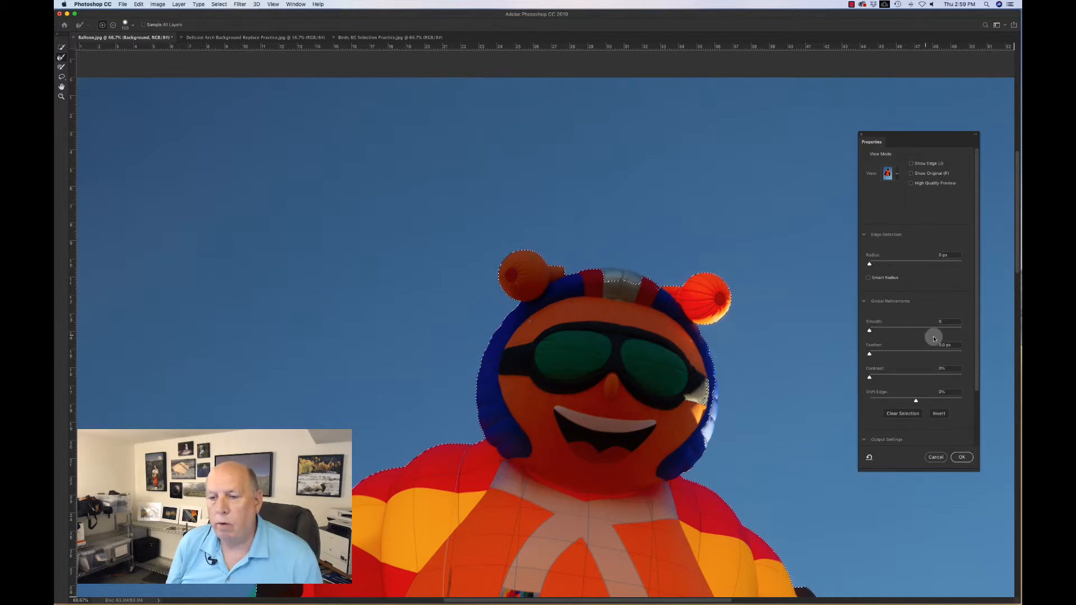
pyautogui.scroll(-3, 962, 379)
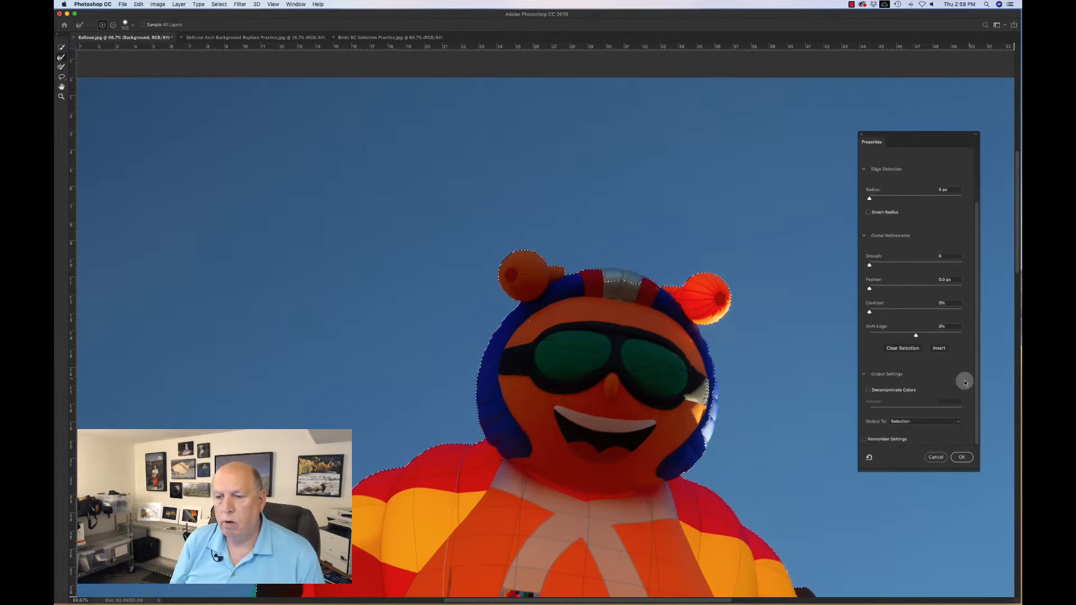
# Step: Output the refined balloon selection to a new layer with layer mask
pyautogui.click(932, 426)
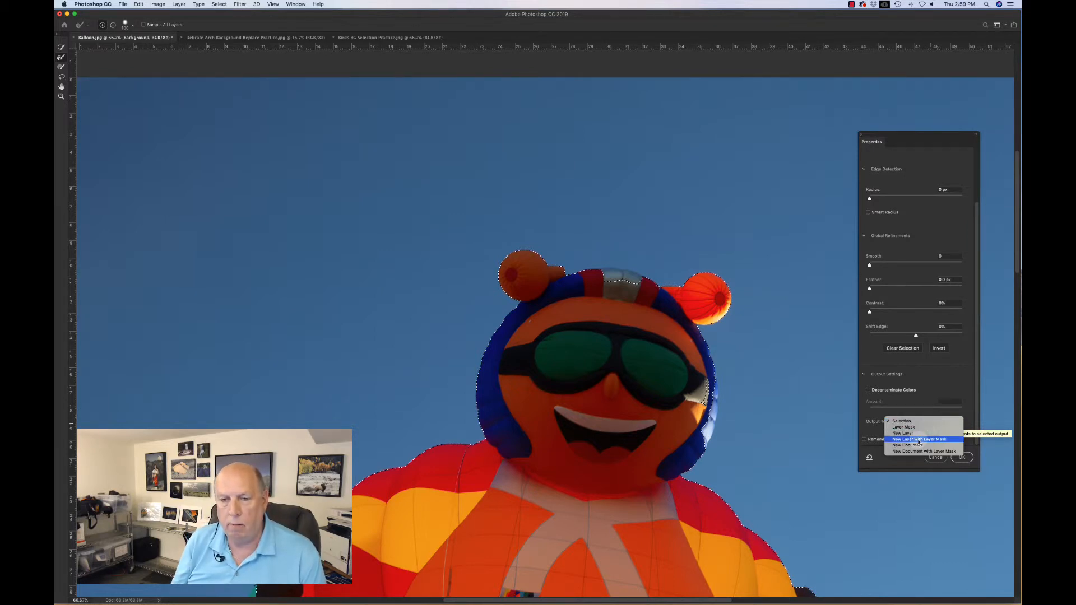
pyautogui.click(919, 440)
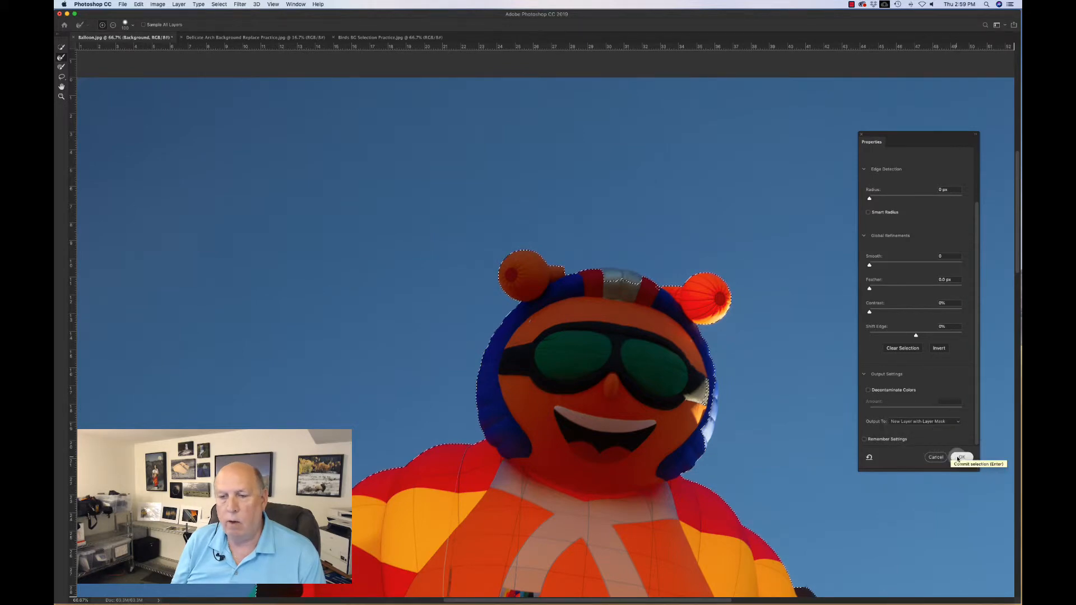
pyautogui.click(962, 457)
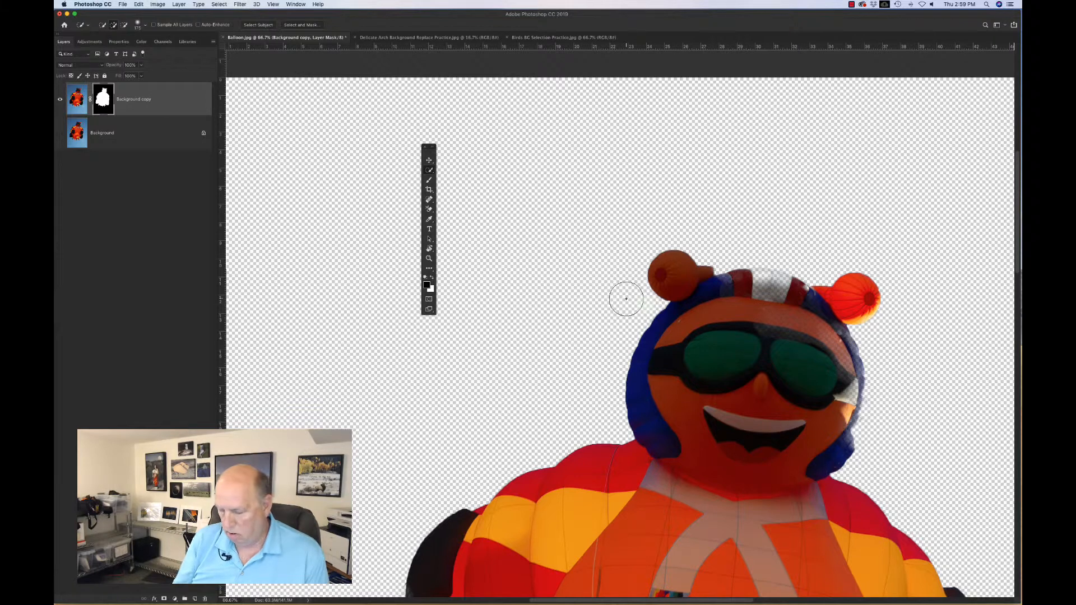
pyautogui.press('super+minus')
pyautogui.press('super+minus')
pyautogui.press('super+minus')
pyautogui.press('super+minus')
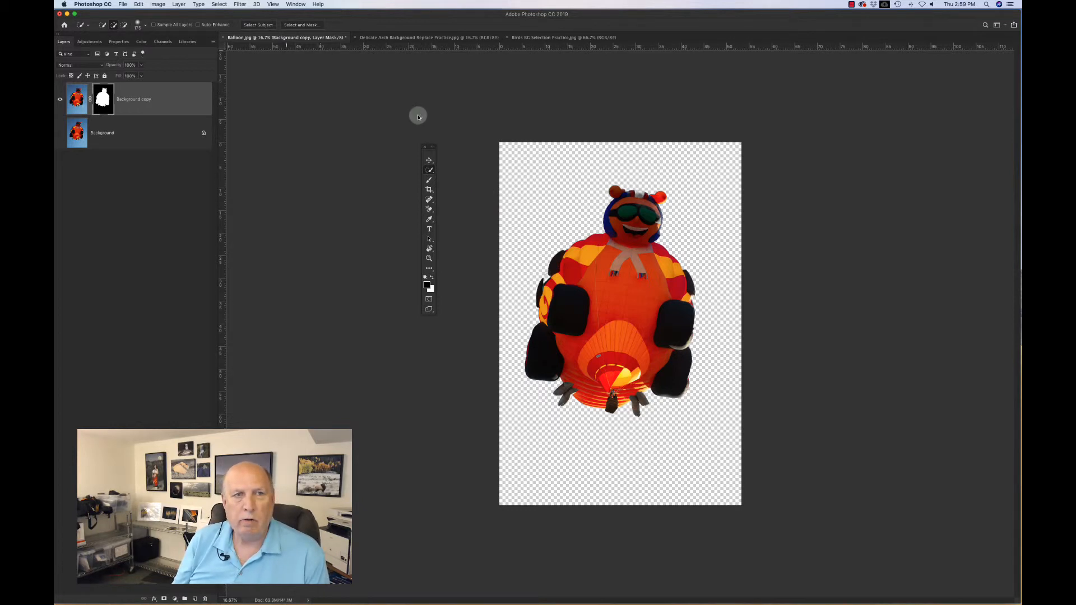
# Step: In the birds image, select the birds with the Quick Selection Tool's Select Subject
pyautogui.click(529, 38)
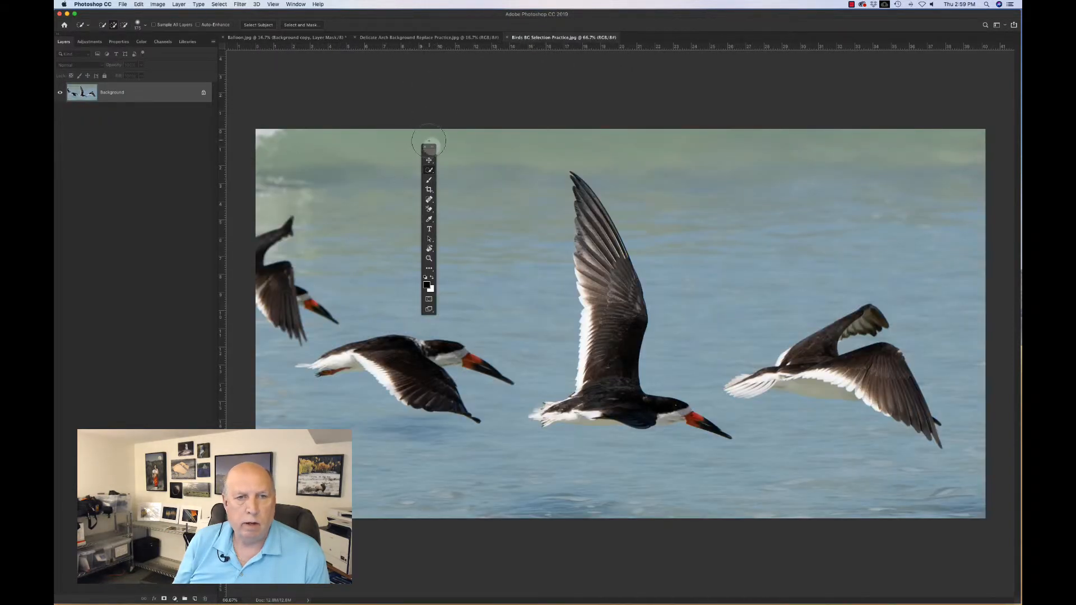
pyautogui.moveTo(429, 152); pyautogui.dragTo(71, 82)
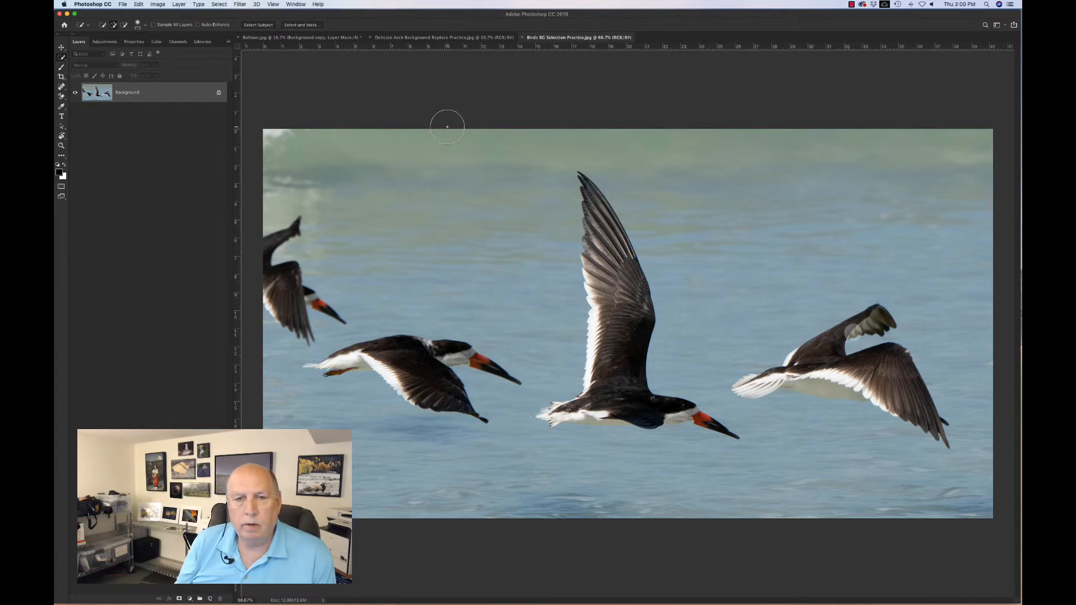
pyautogui.click(62, 58)
pyautogui.click(83, 57)
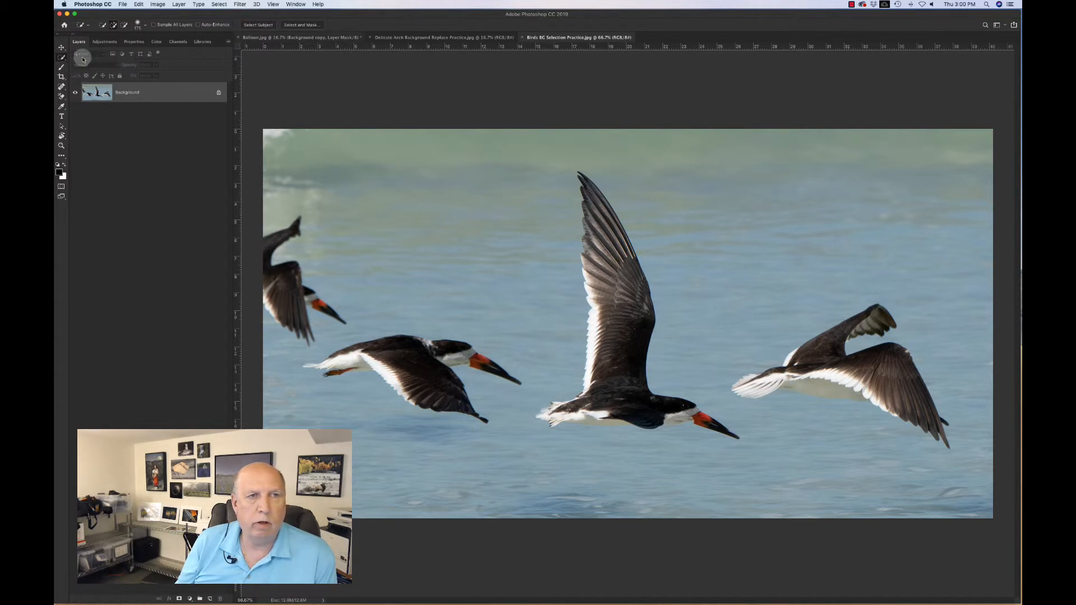
pyautogui.click(261, 26)
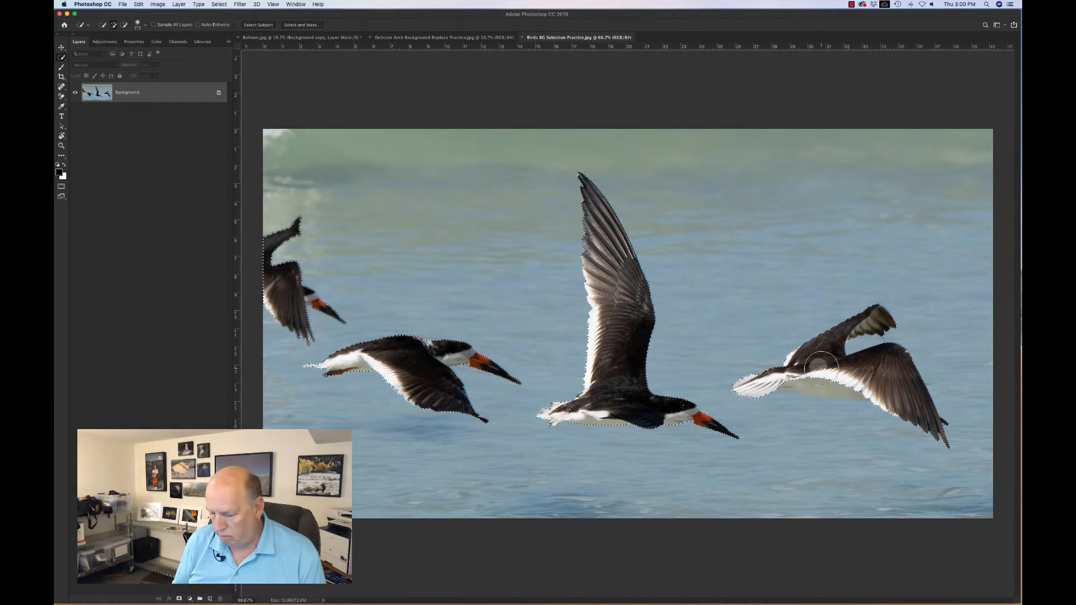
# Step: Zoom in on the right bird and add its pale belly to the selection using a smaller Quick Selection brush
pyautogui.press('super+plus')
pyautogui.press('super+plus')
pyautogui.hscroll(10, 821, 367)
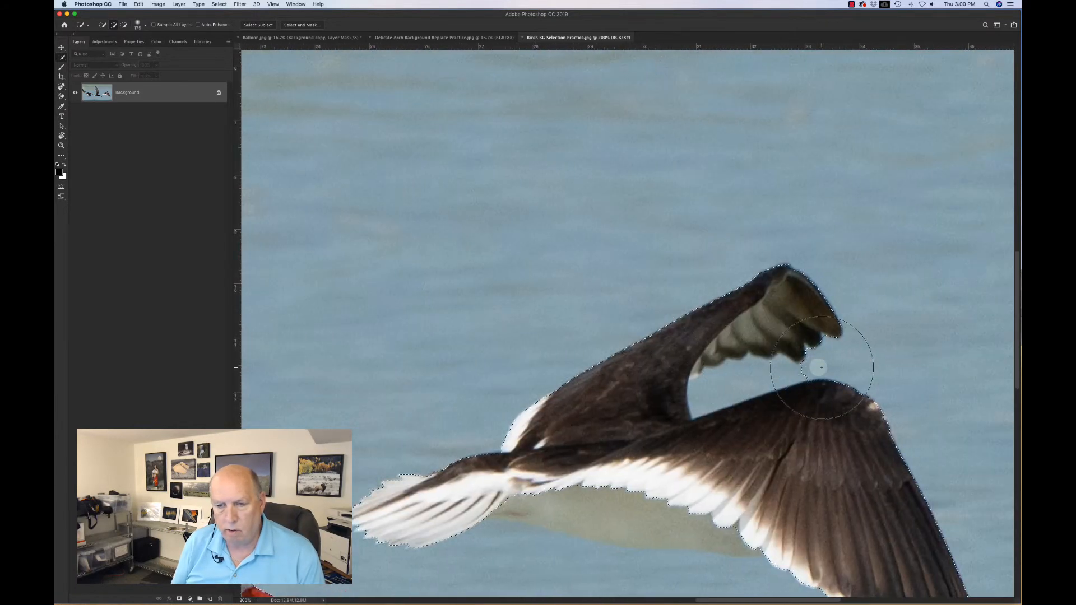
pyautogui.scroll(-1, 821, 368)
pyautogui.scroll(-3, 818, 368)
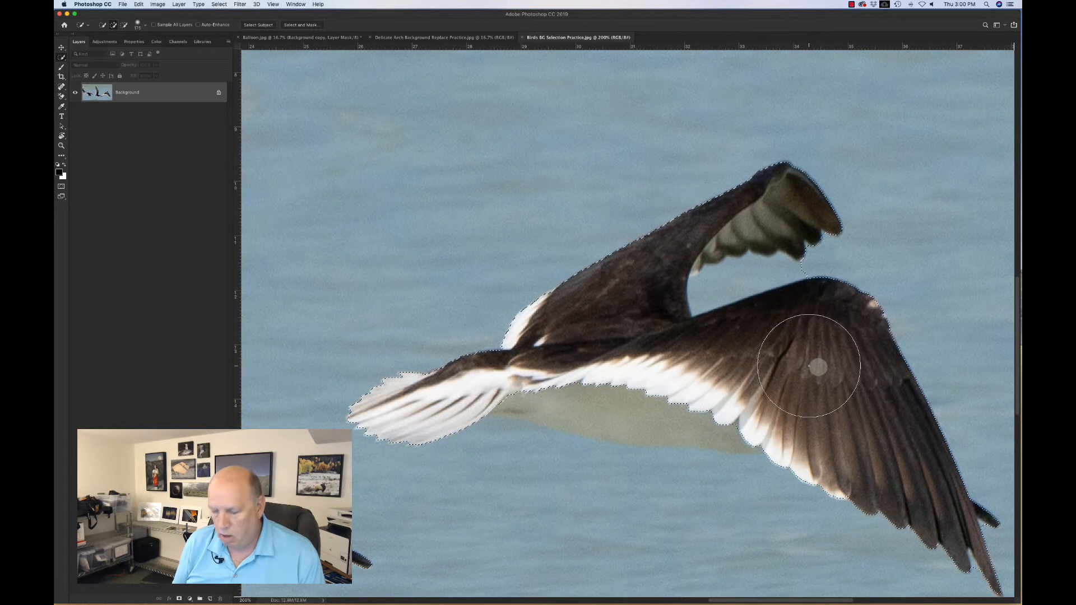
pyautogui.press('[')
pyautogui.press('[')
pyautogui.press('[')
pyautogui.press('[')
pyautogui.press('[')
pyautogui.press('[')
pyautogui.press('[')
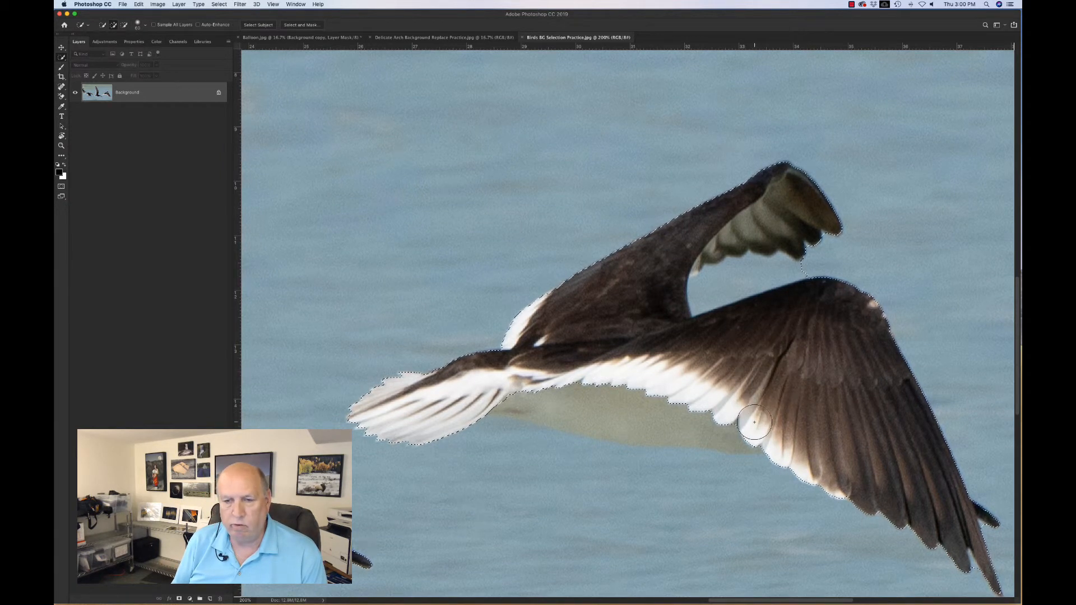
pyautogui.moveTo(752, 422)
pyautogui.mouseDown()
pyautogui.moveTo(622, 409)
pyautogui.moveTo(594, 427)
pyautogui.moveTo(508, 397)
pyautogui.mouseUp()
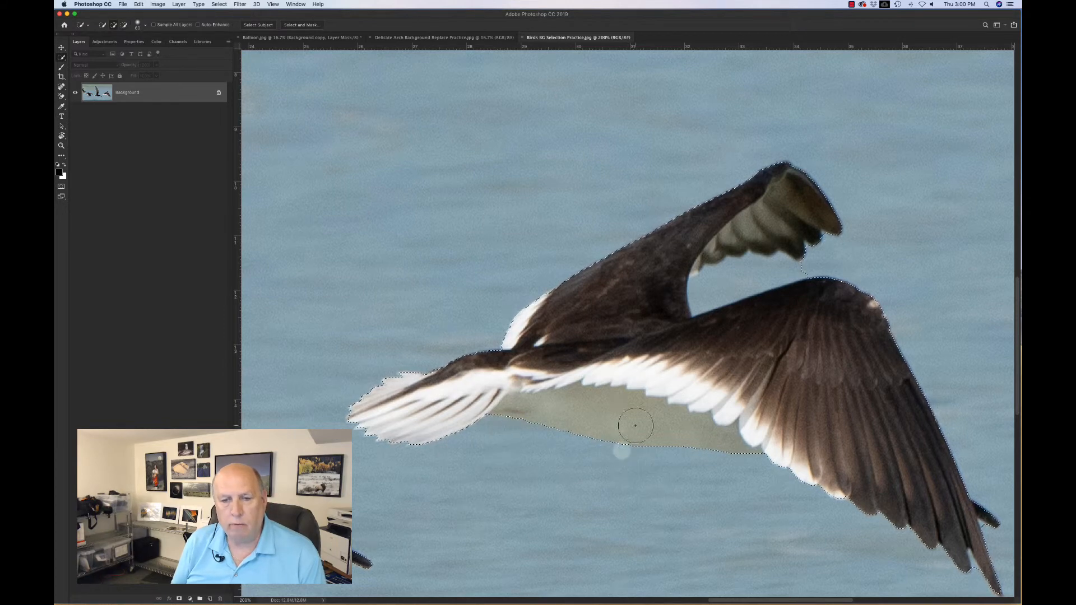
# Step: Open Select and Mask and output the birds selection to a new layer with layer mask
pyautogui.press('super+minus')
pyautogui.press('super+minus')
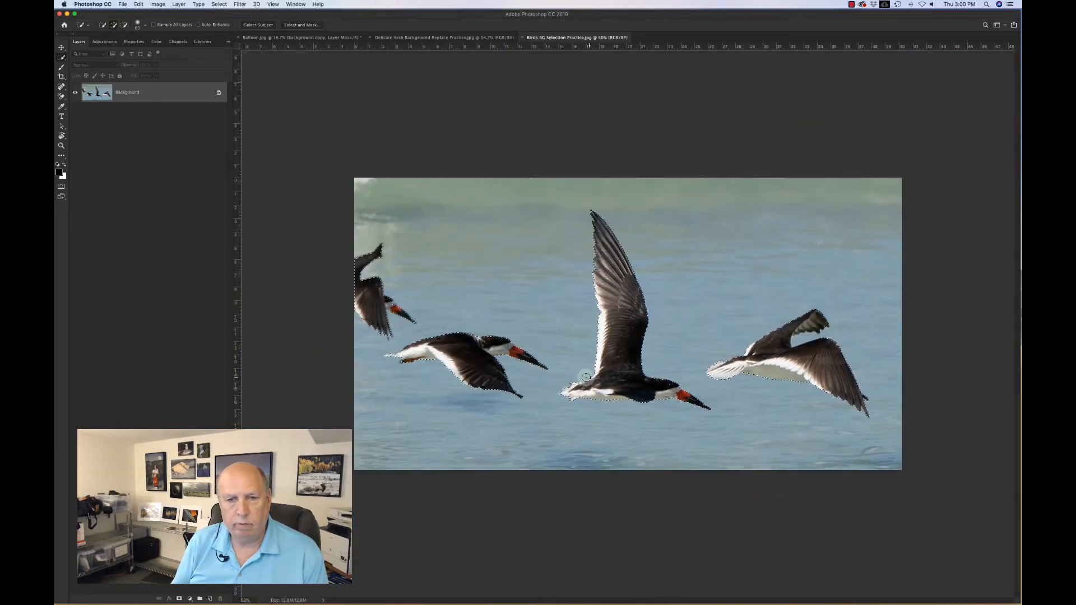
pyautogui.click(299, 25)
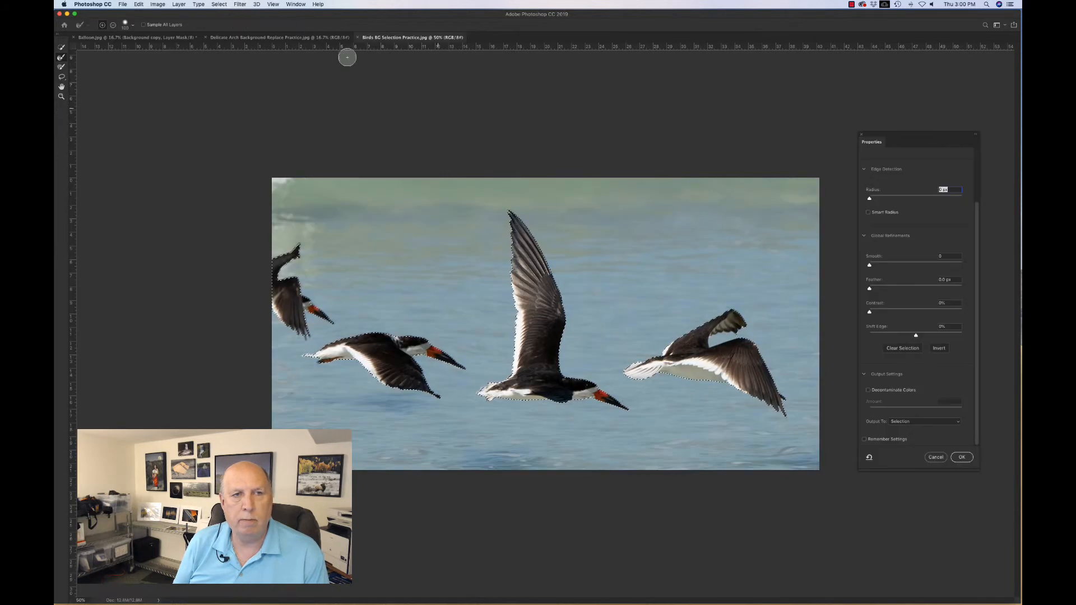
pyautogui.click(906, 422)
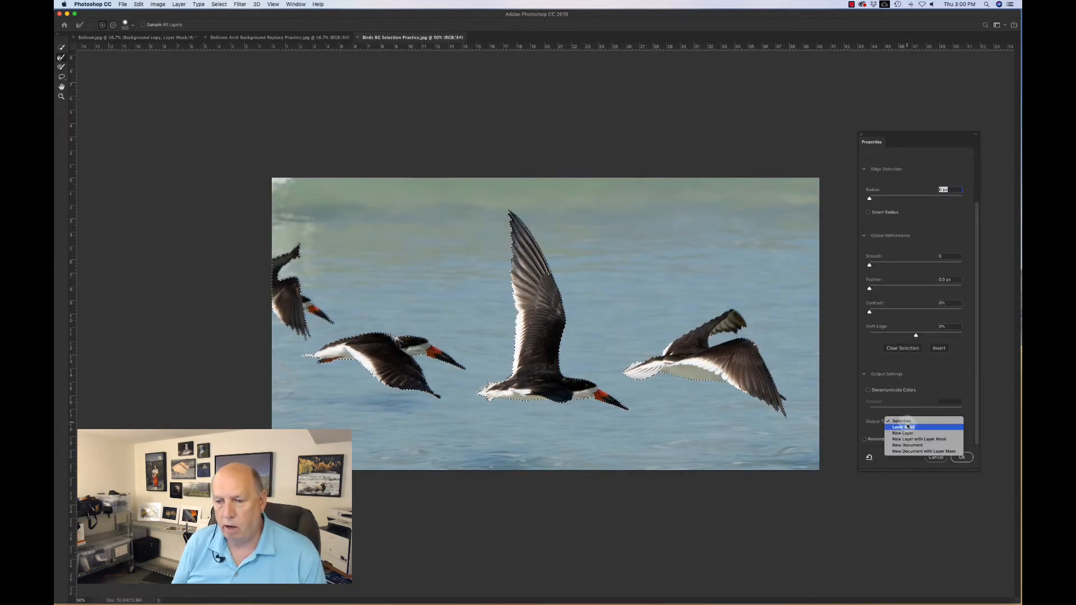
pyautogui.click(916, 441)
pyautogui.click(962, 457)
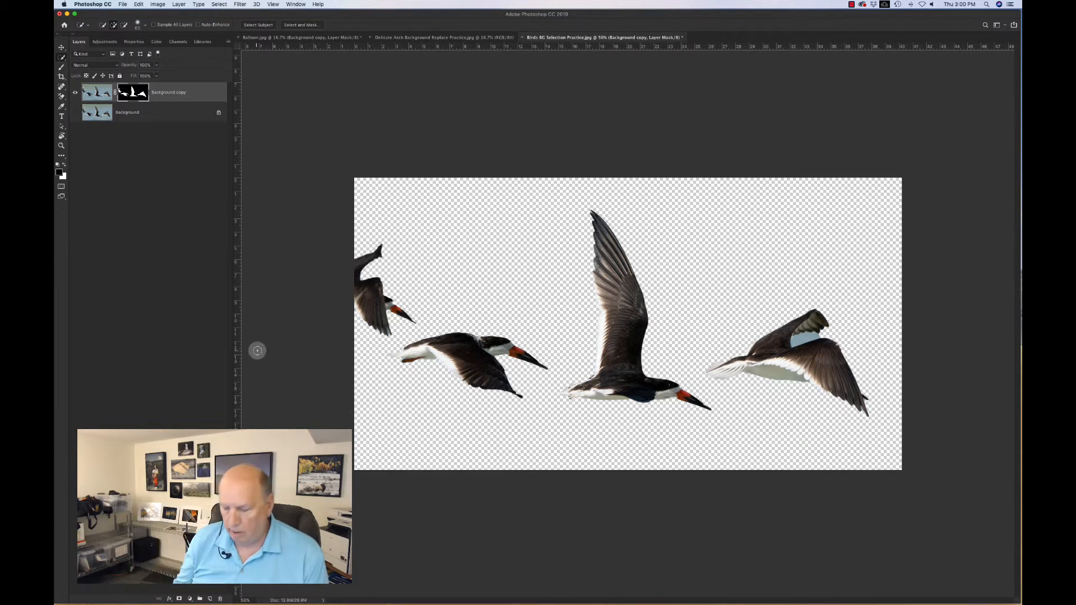
# Step: Zoom in on the right bird and select the sky patch between its wings with the Magic Wand on the layer
pyautogui.press('super+plus')
pyautogui.press('super+plus')
pyautogui.hscroll(5, 812, 342)
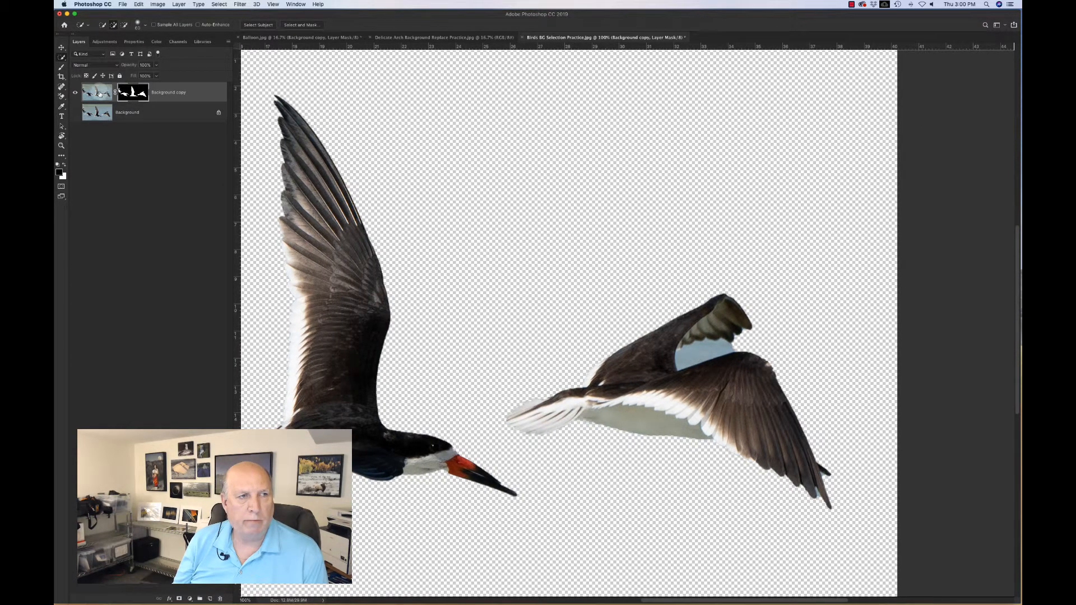
pyautogui.click(99, 93)
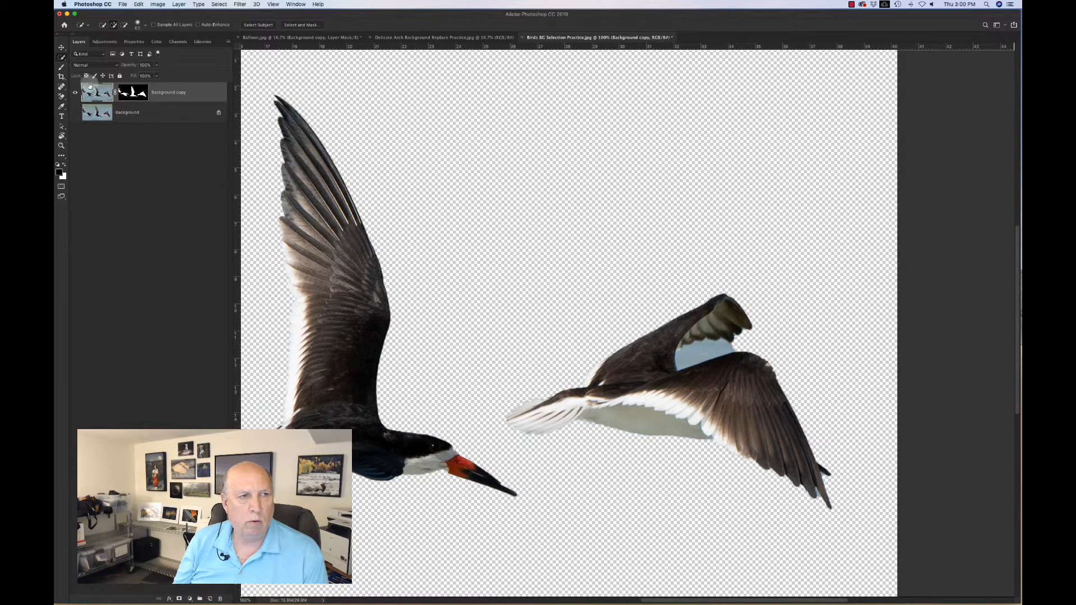
pyautogui.rightClick(62, 57)
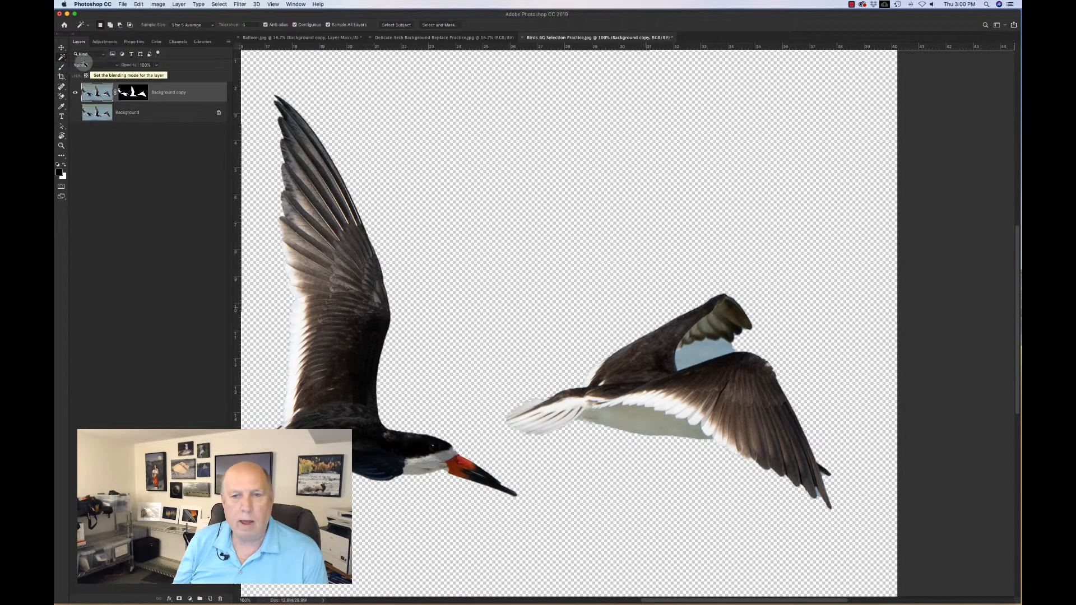
pyautogui.click(92, 69)
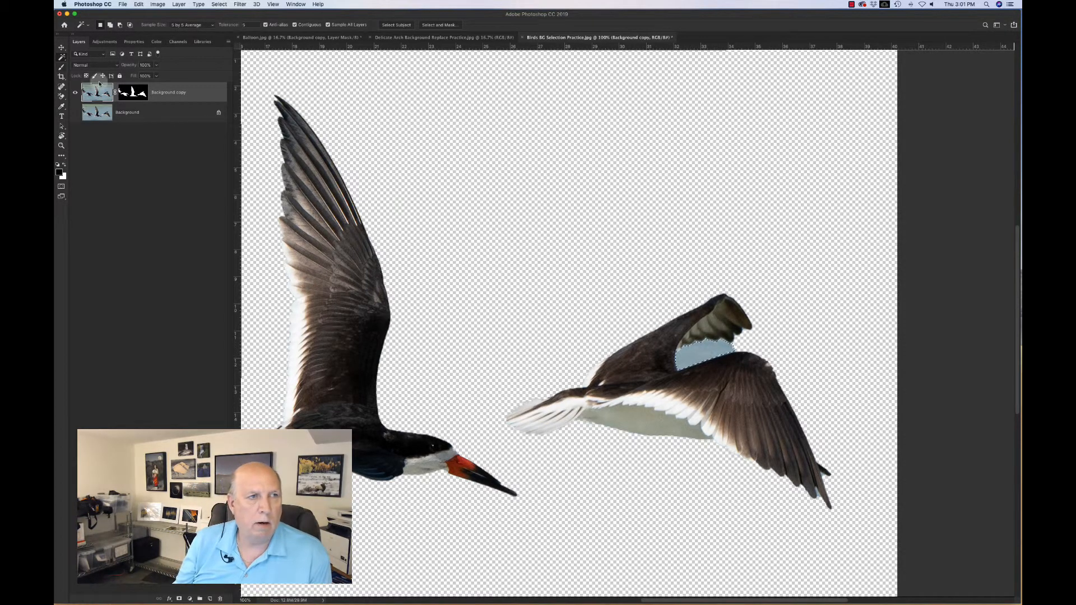
pyautogui.click(62, 67)
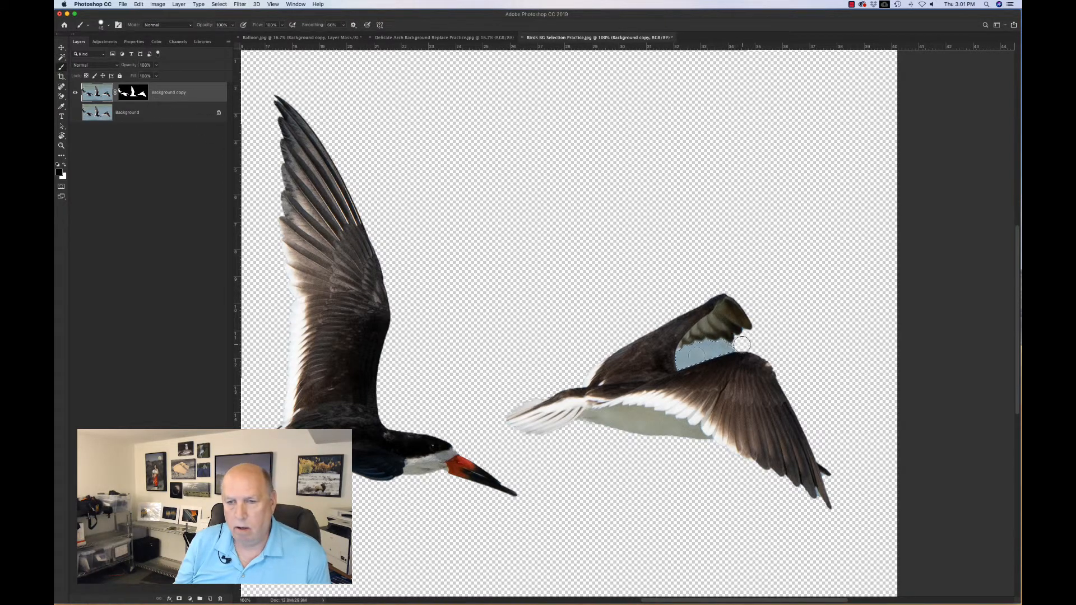
pyautogui.moveTo(738, 345)
pyautogui.mouseDown()
pyautogui.moveTo(653, 361)
pyautogui.moveTo(676, 364)
pyautogui.mouseUp()
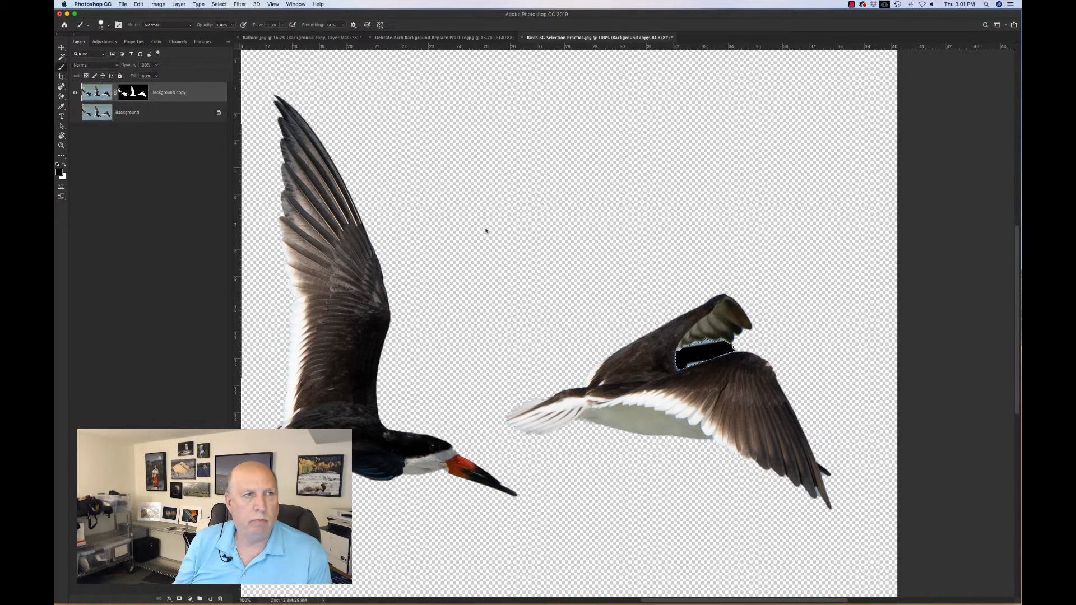
pyautogui.click(139, 3)
pyautogui.click(147, 14)
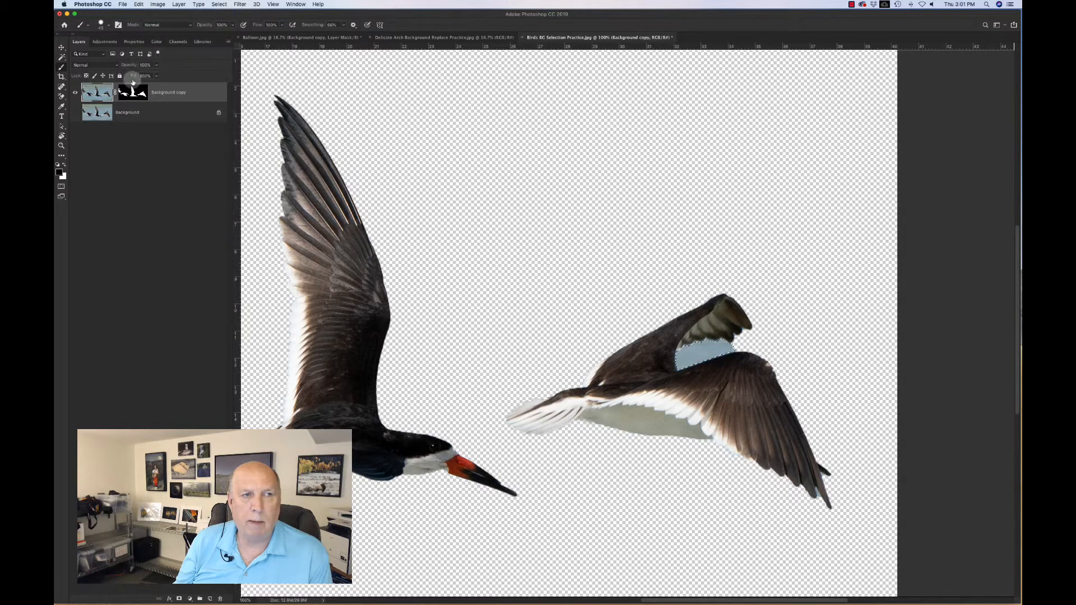
# Step: Target the layer mask and remove the sky patch between the right bird's wings
pyautogui.click(132, 90)
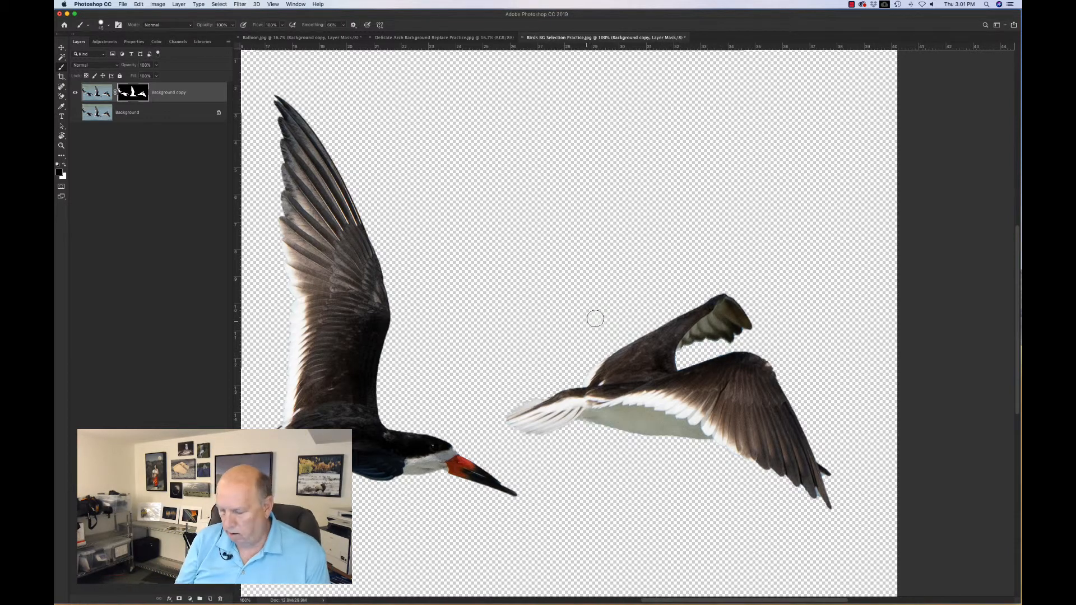
pyautogui.press('super+minus')
pyautogui.press('super+minus')
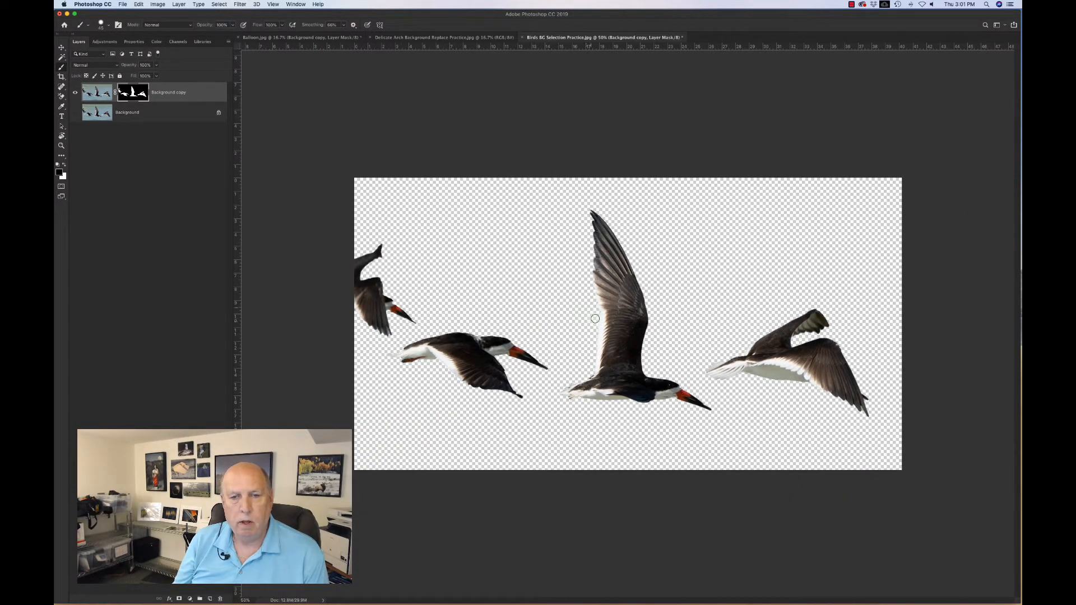
# Step: In the Delicate Arch image, select the sky with the Quick Selection Tool
pyautogui.click(410, 38)
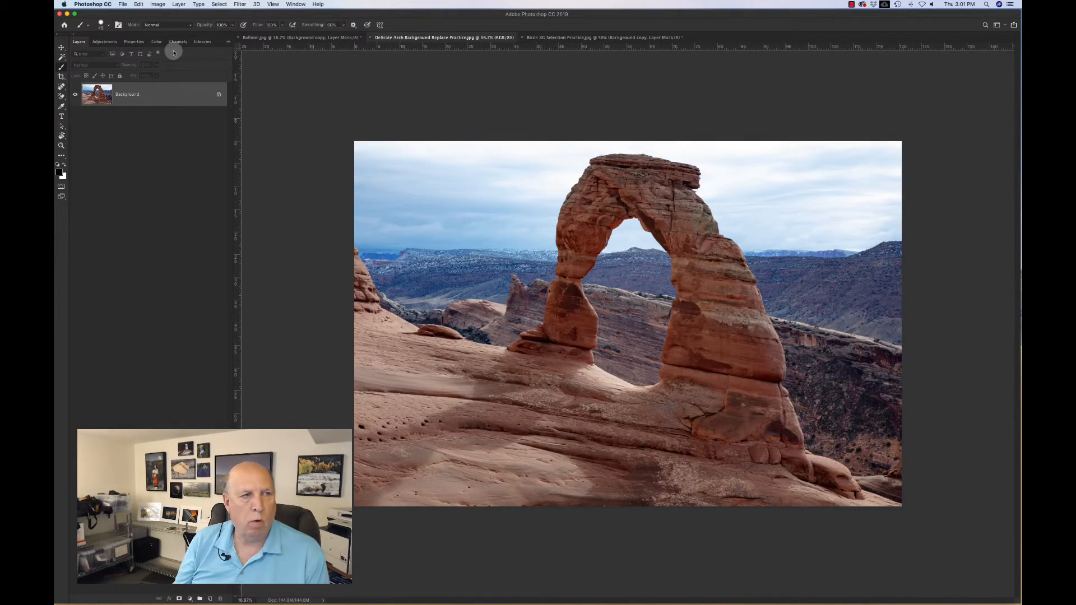
pyautogui.click(63, 59)
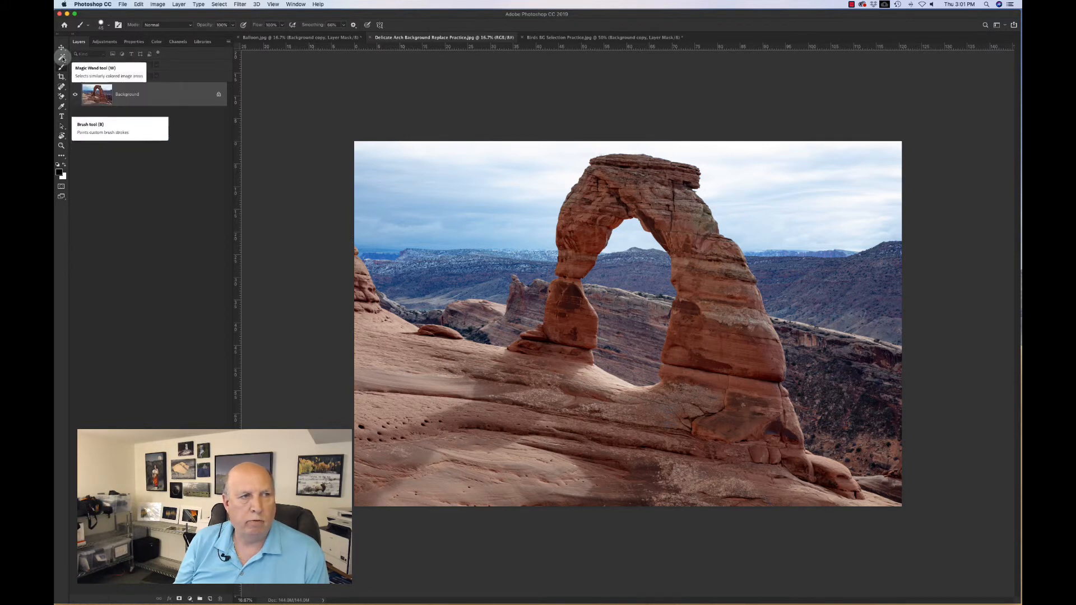
pyautogui.click(100, 56)
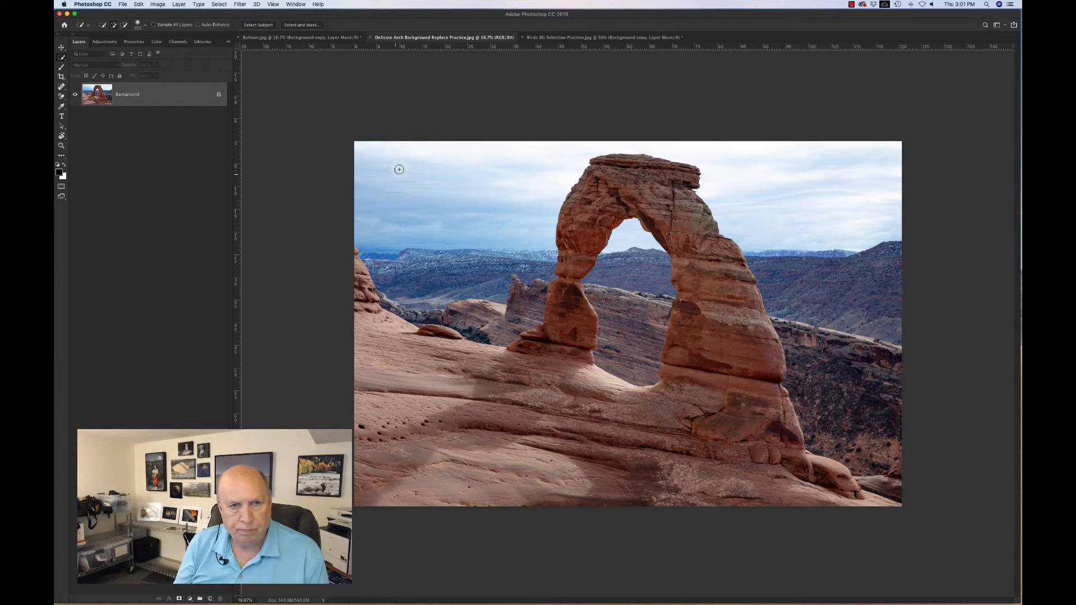
pyautogui.moveTo(399, 169)
pyautogui.mouseDown()
pyautogui.moveTo(377, 171)
pyautogui.moveTo(435, 172)
pyautogui.mouseUp()
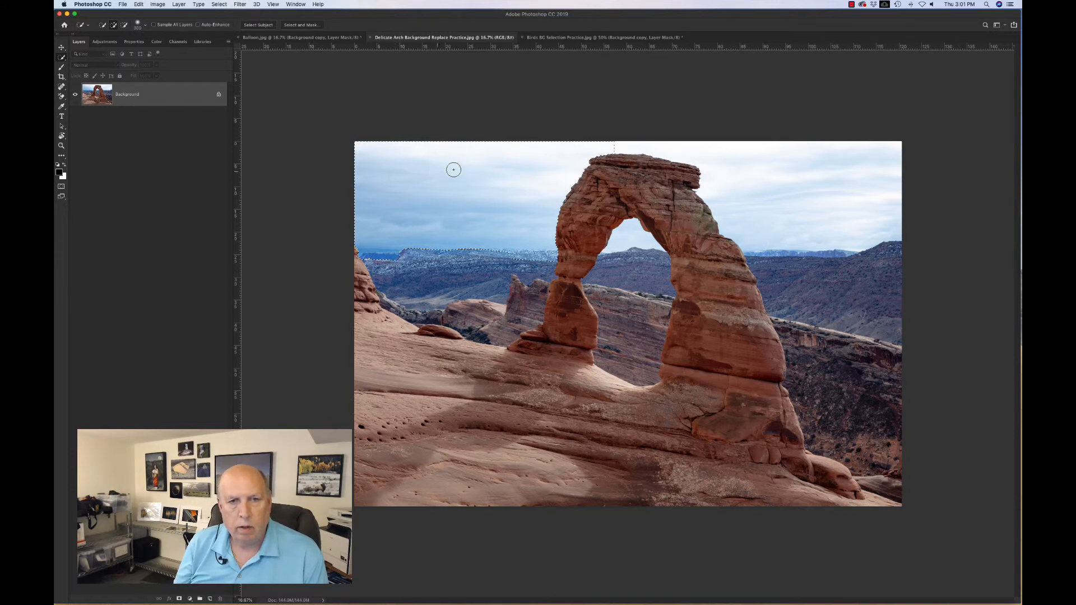
pyautogui.moveTo(581, 147); pyautogui.dragTo(734, 149)
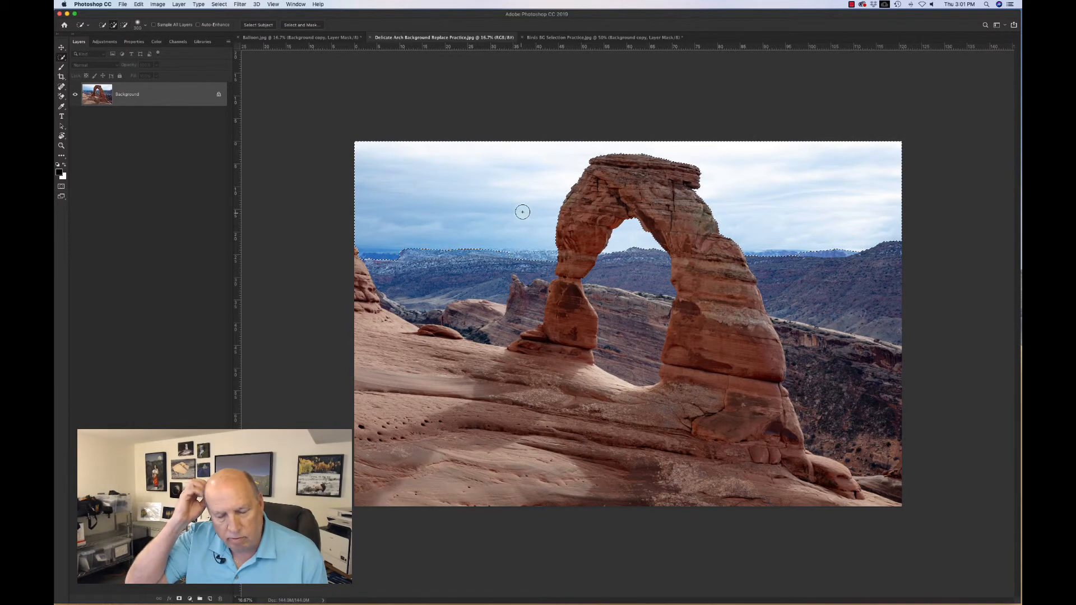
# Step: Zoom in and subtract the distant mountain ridge from the sky selection along the horizon
pyautogui.press('super+equal')
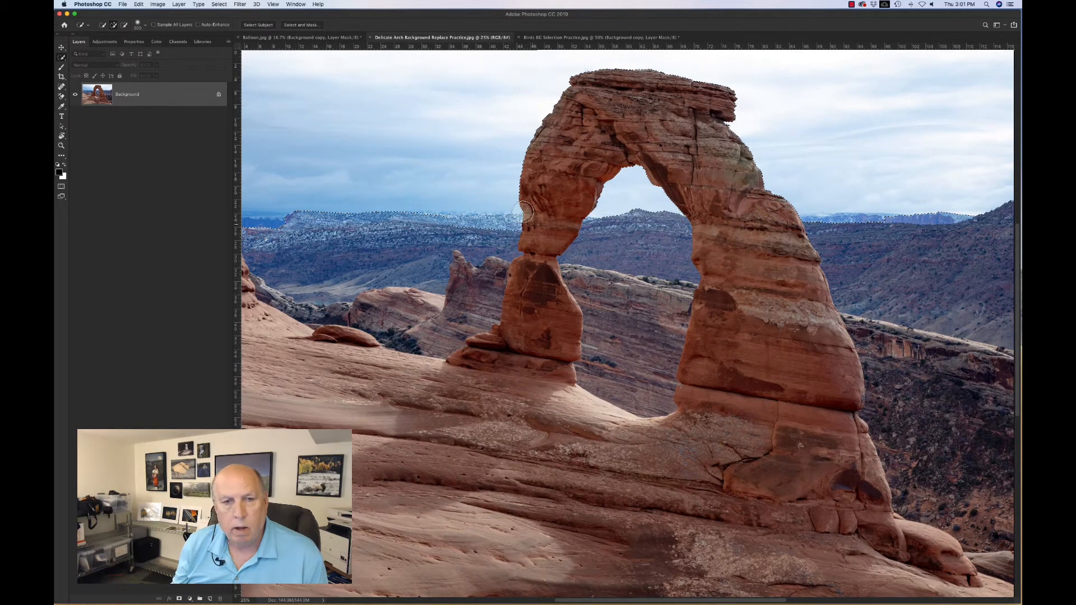
pyautogui.hscroll(-5, 525, 212)
pyautogui.press('alt')
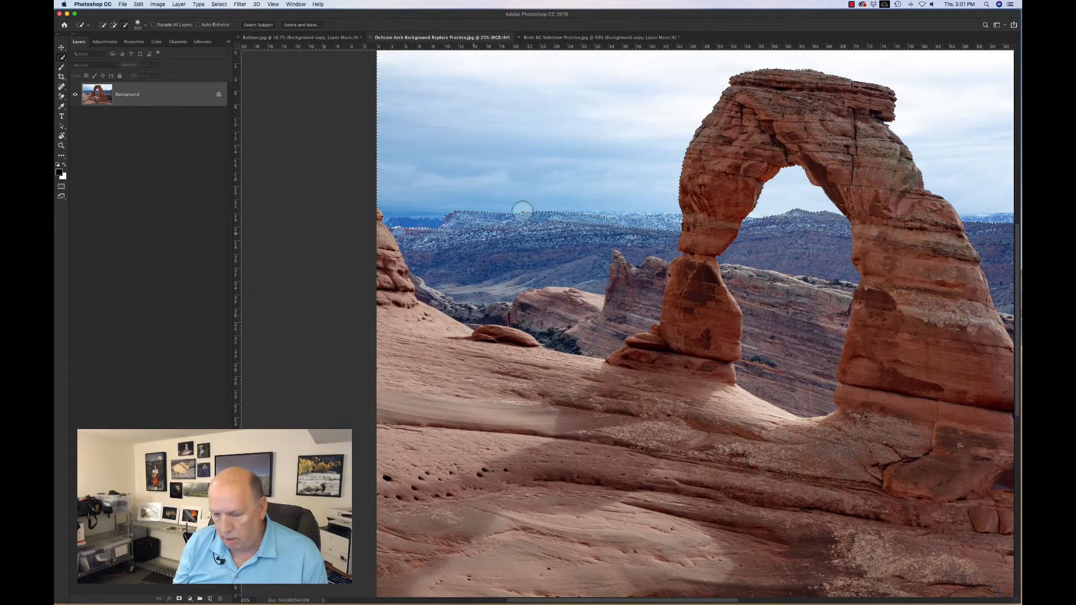
pyautogui.moveTo(519, 212); pyautogui.dragTo(383, 226)
pyautogui.scroll(-5, 463, 240)
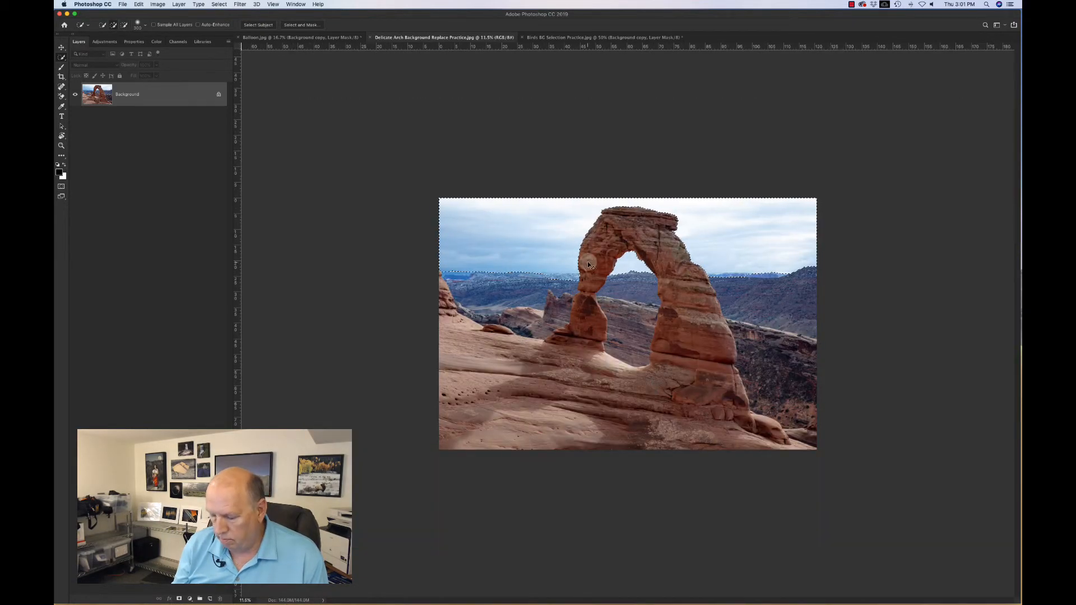
pyautogui.press('super+plus')
pyautogui.press('super+plus')
pyautogui.press('super+plus')
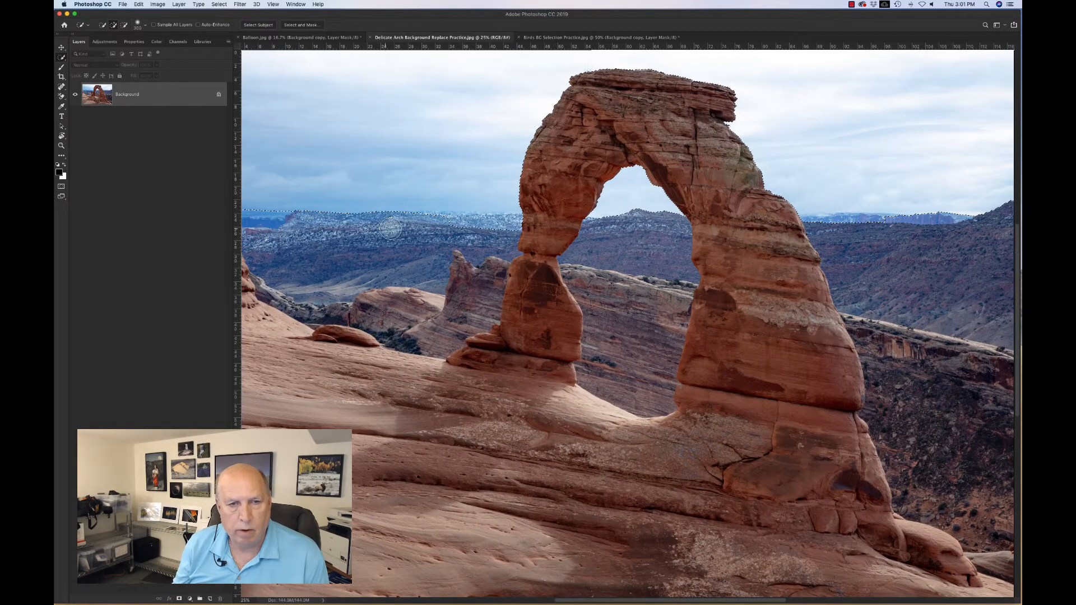
pyautogui.moveTo(416, 229); pyautogui.dragTo(440, 228)
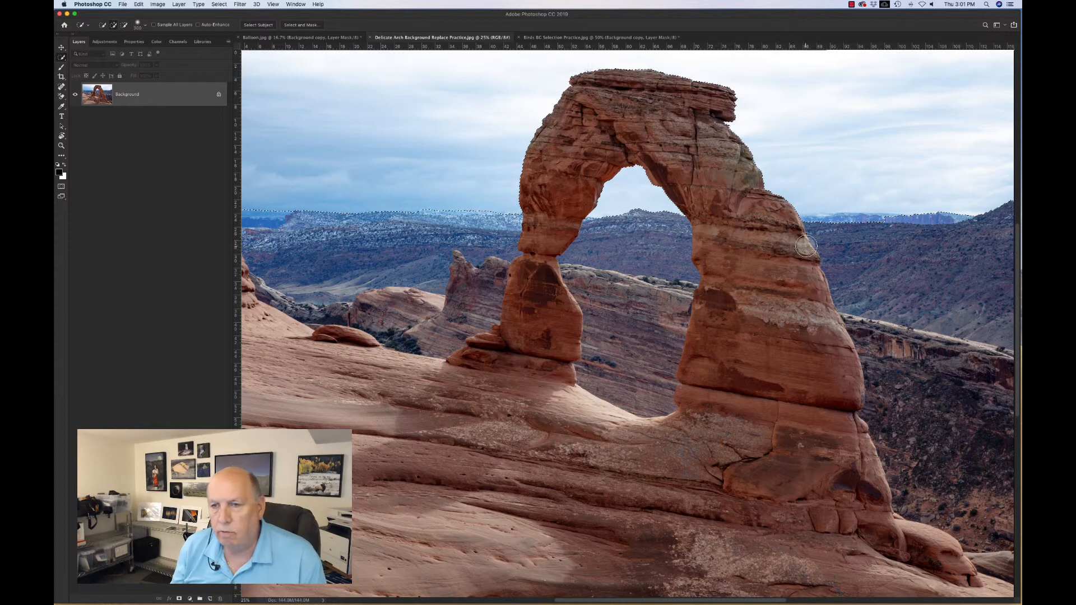
# Step: Subtract the remaining distant ridge along the right part of the horizon from the sky selection
pyautogui.hscroll(10, 806, 245)
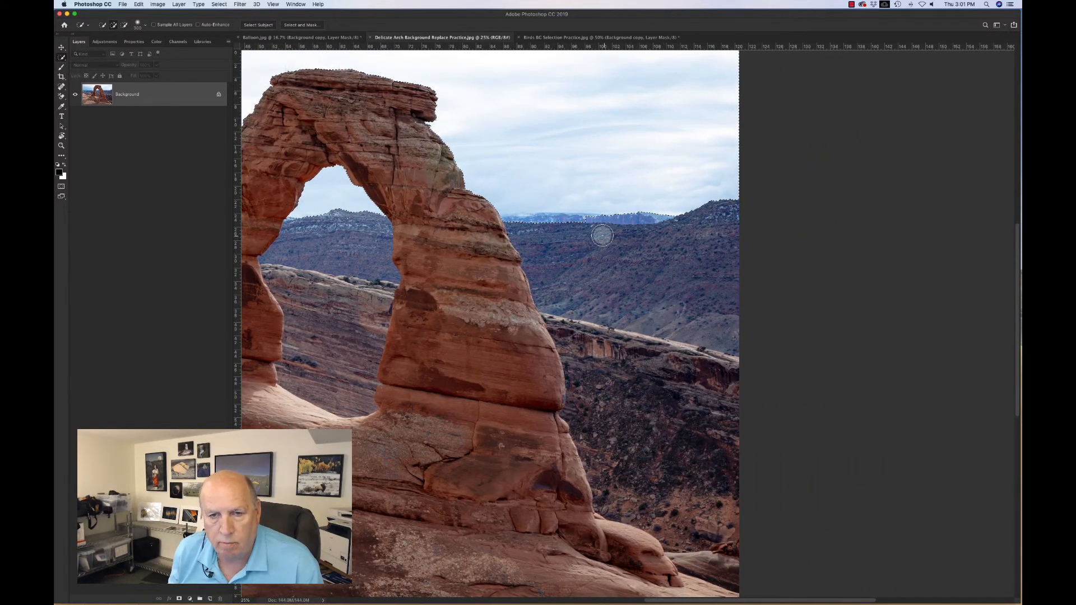
pyautogui.moveTo(594, 232); pyautogui.dragTo(506, 230)
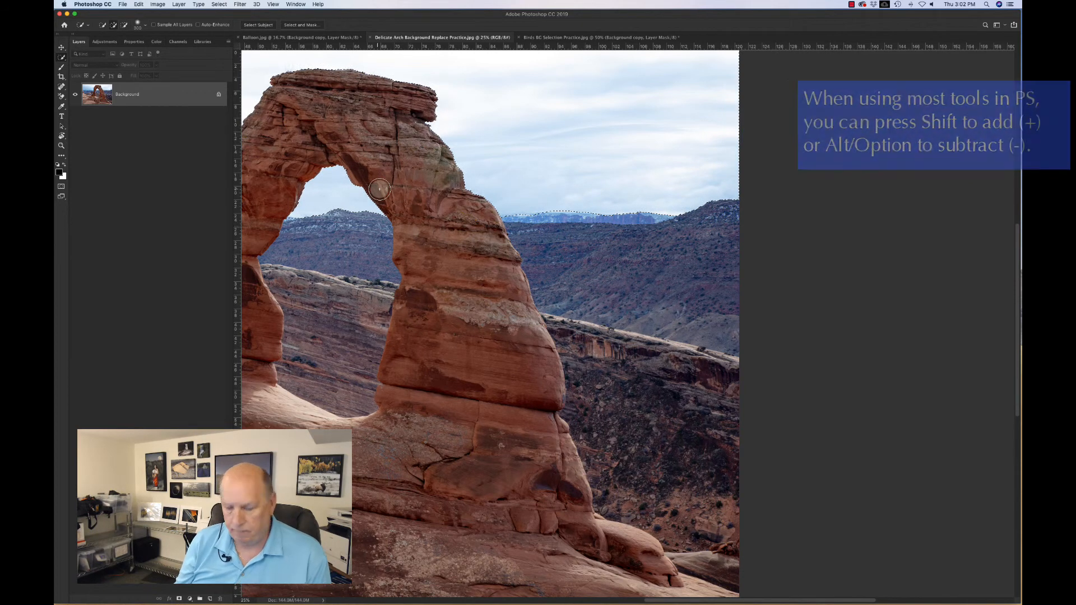
# Step: Invert the selection so the arch and landscape are selected instead of the sky
pyautogui.press('super+minus')
pyautogui.press('super+minus')
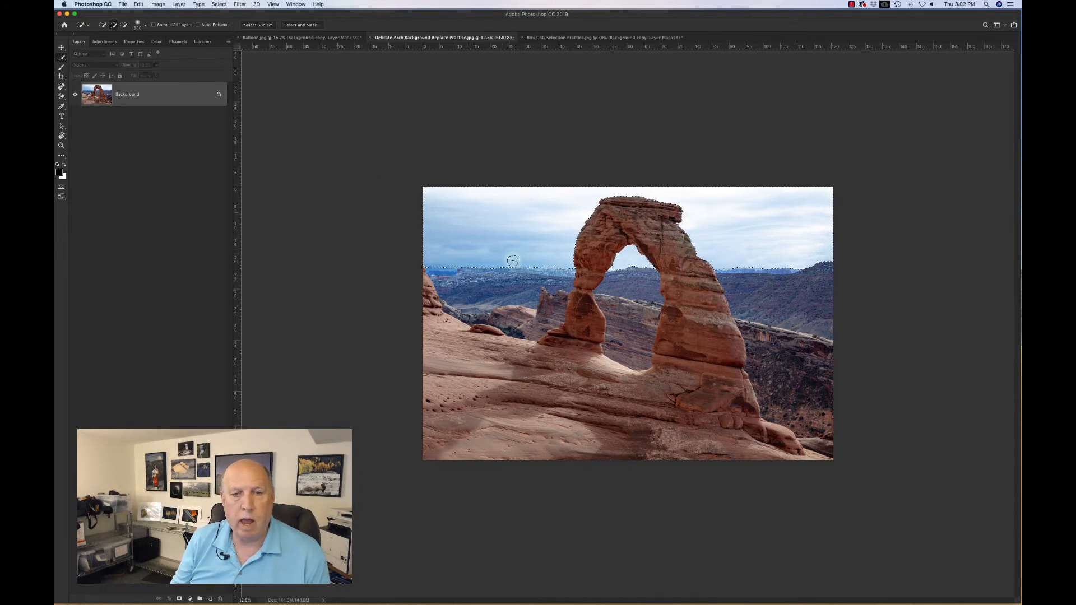
pyautogui.click(219, 4)
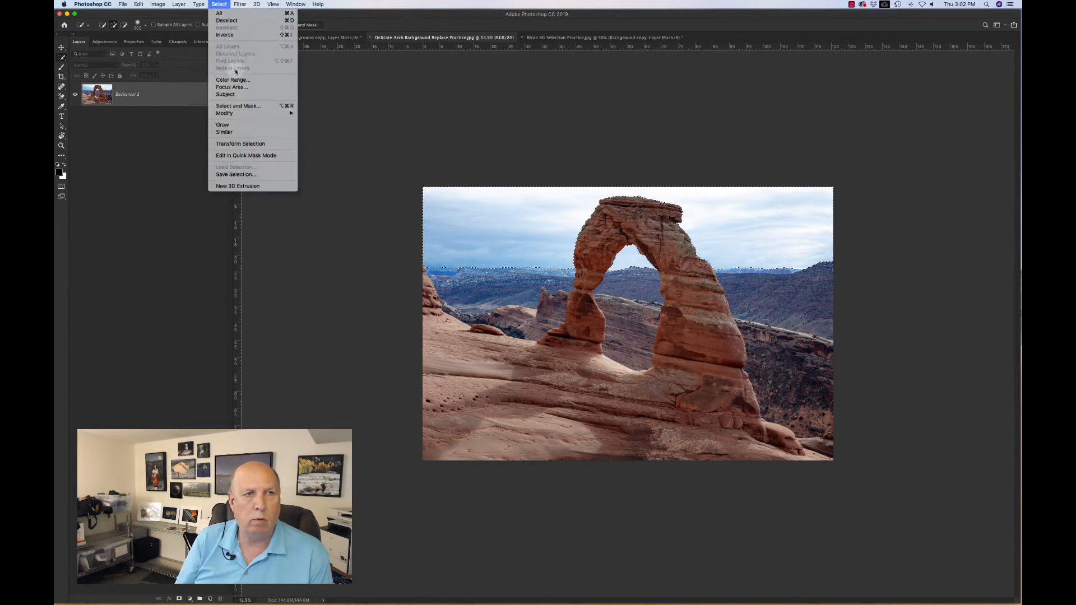
pyautogui.click(226, 35)
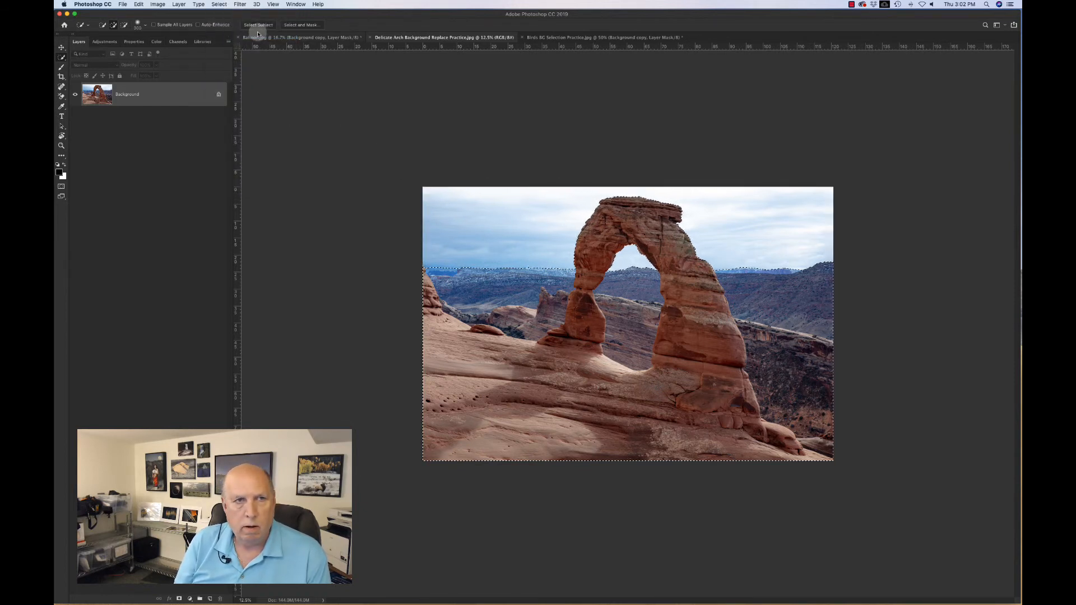
# Step: Open Select and Mask on the inverted selection and switch its view mode to Overlay
pyautogui.click(302, 24)
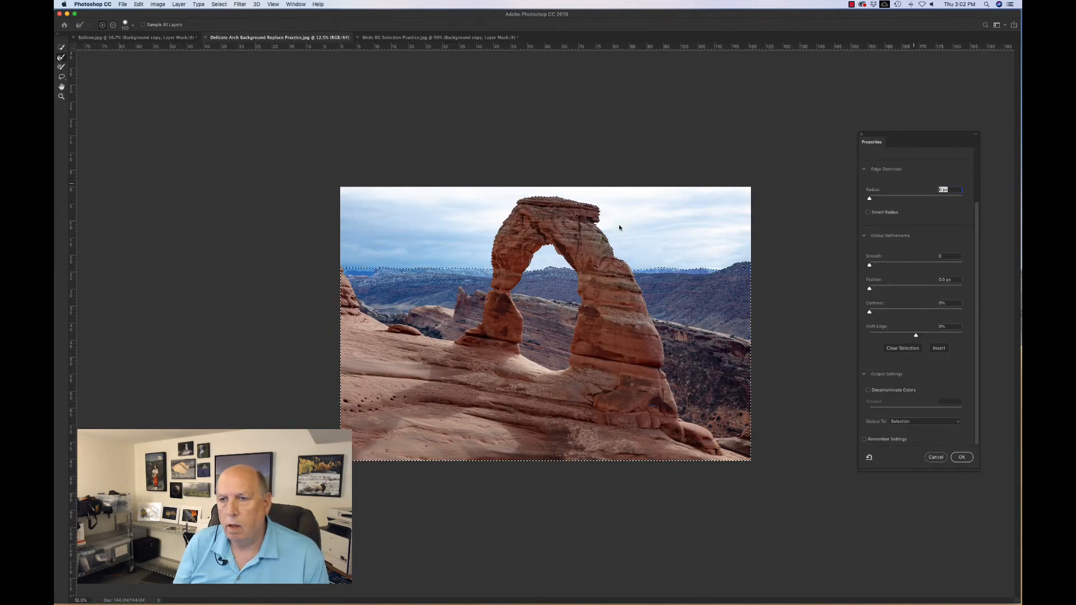
pyautogui.click(888, 174)
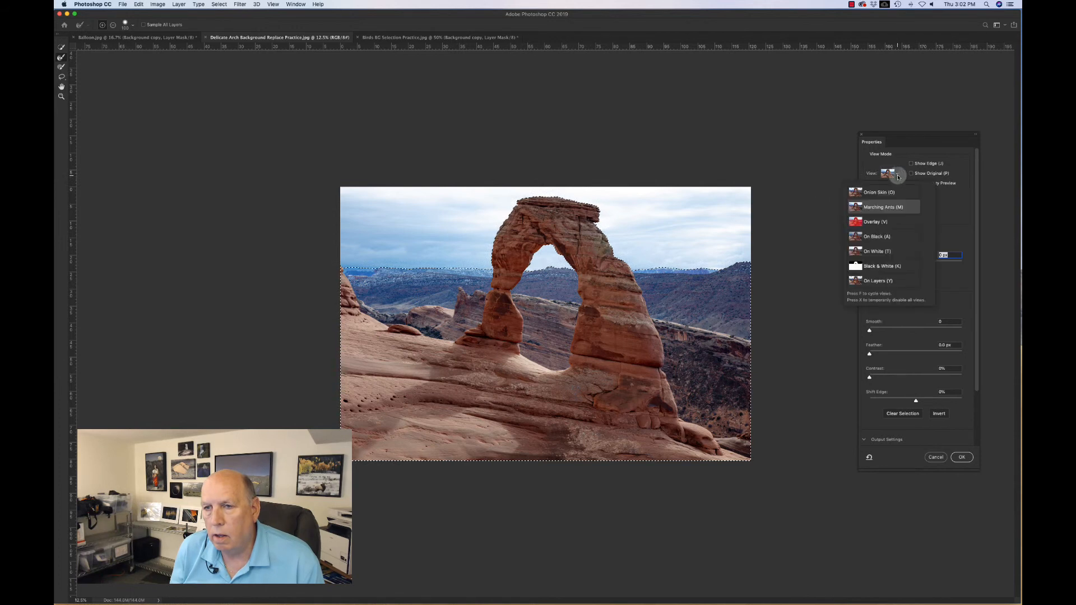
pyautogui.click(888, 222)
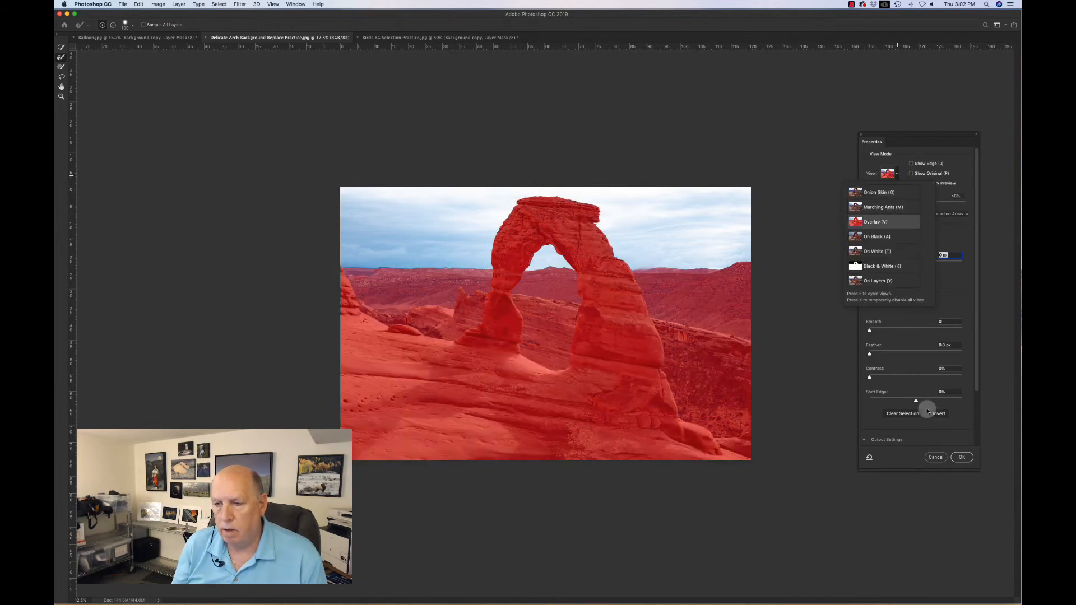
# Step: Set the Select and Mask output to New Layer with Layer Mask and apply it
pyautogui.scroll(-3, 928, 411)
pyautogui.click(947, 421)
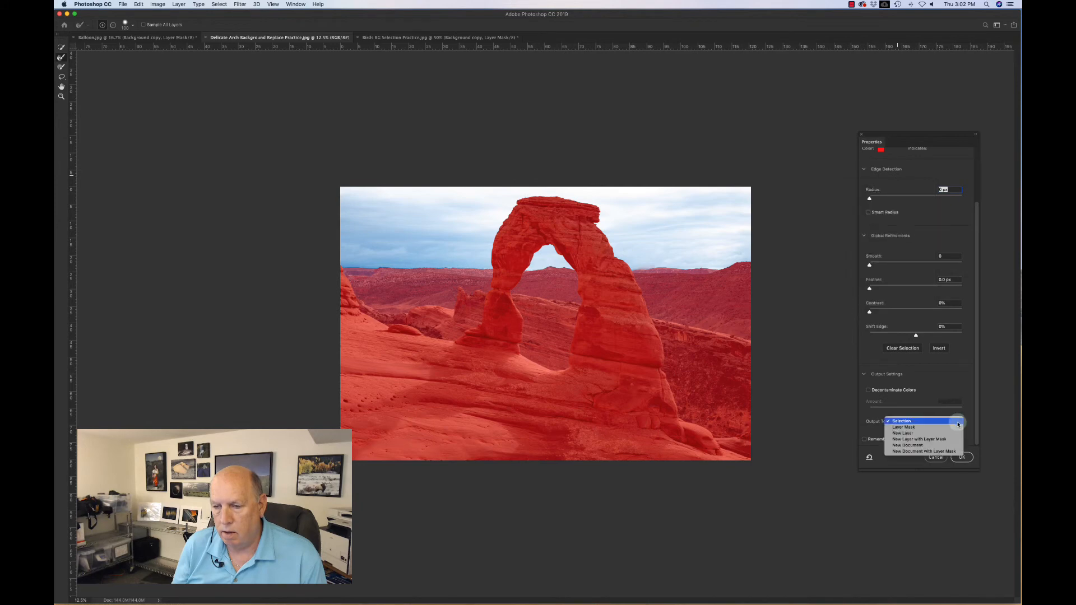
pyautogui.click(948, 440)
pyautogui.click(962, 457)
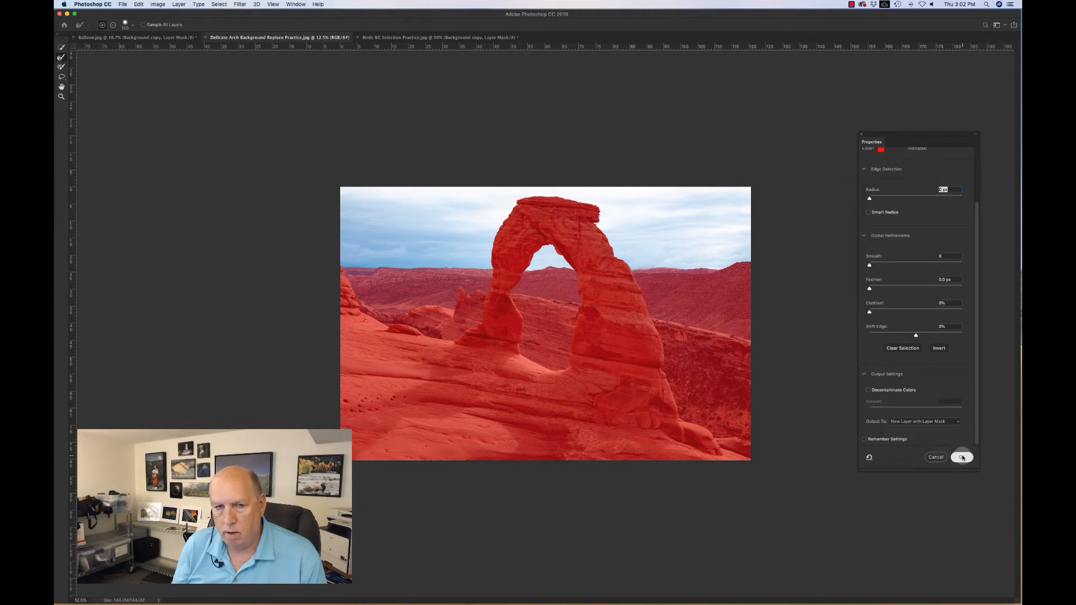